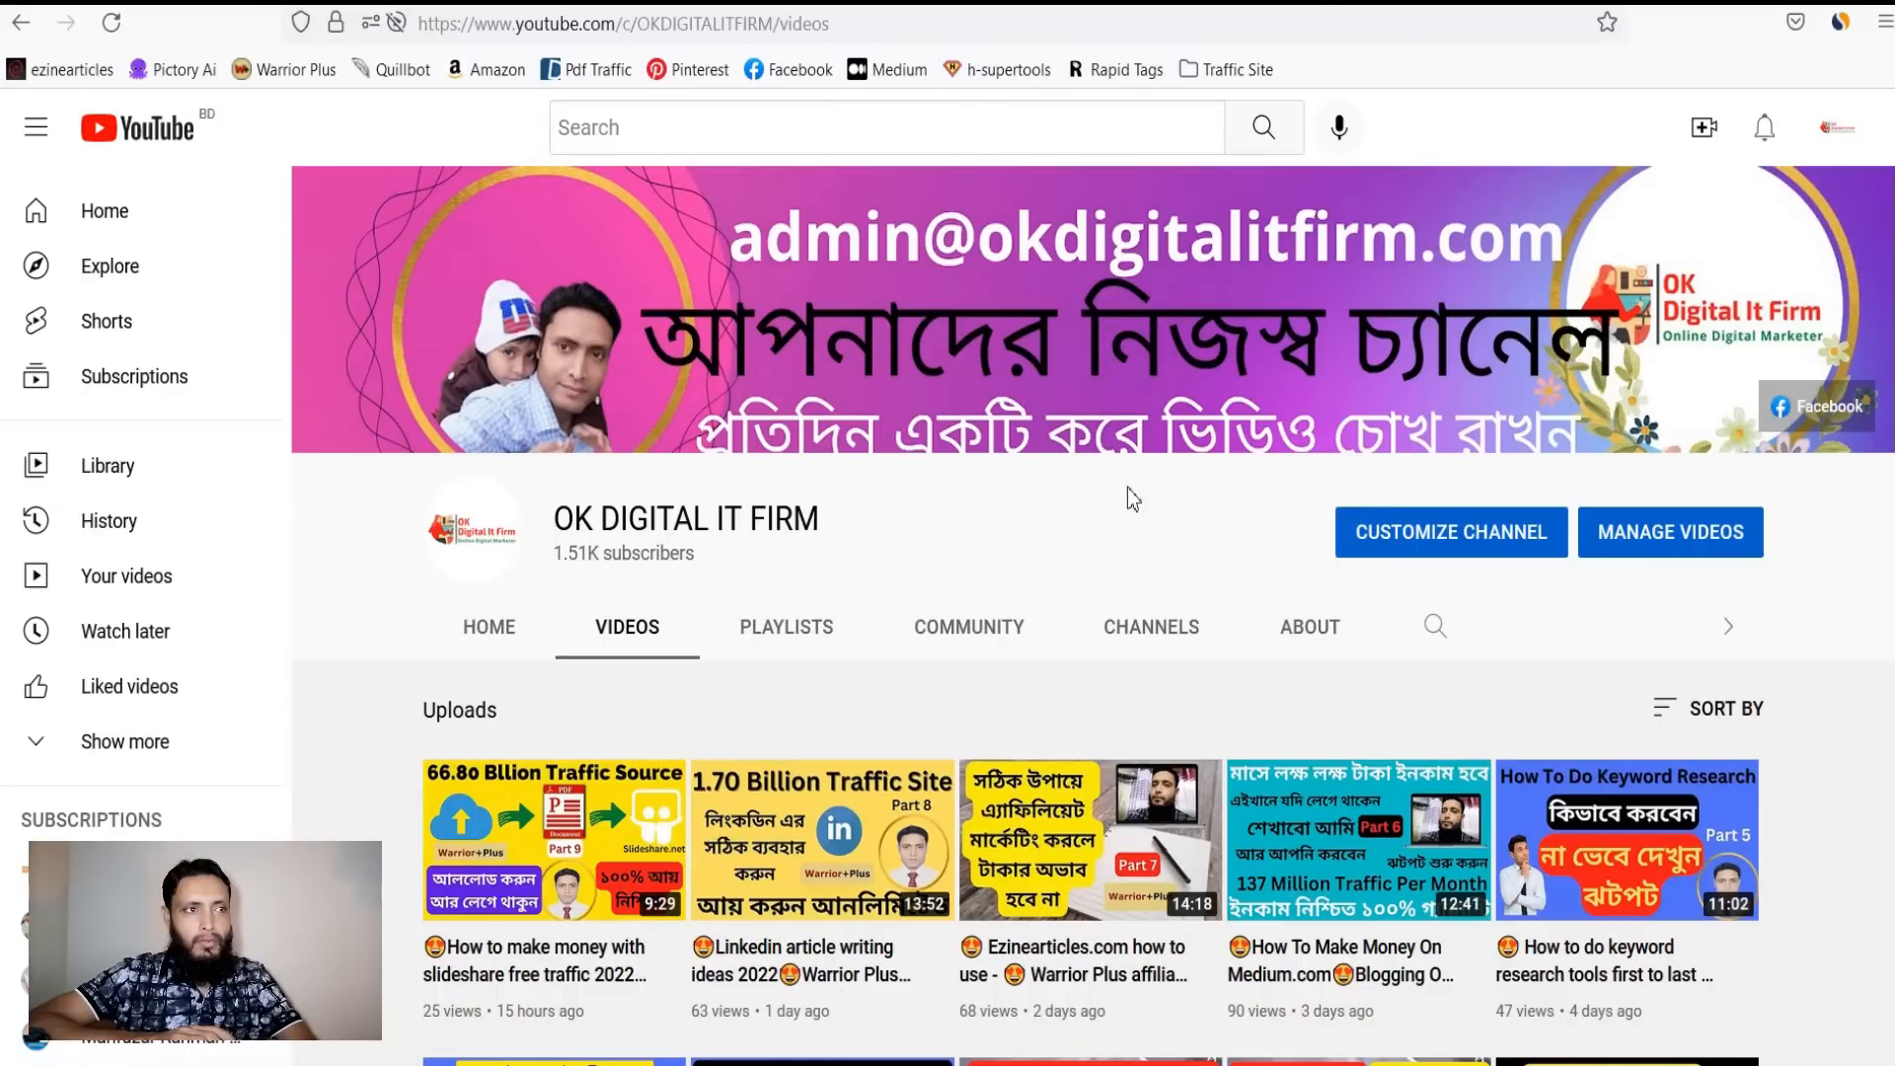
Switch to the Affiliate Marketing Strategy Pinterest profile and look through its created Pins.
left_click(1244, 2)
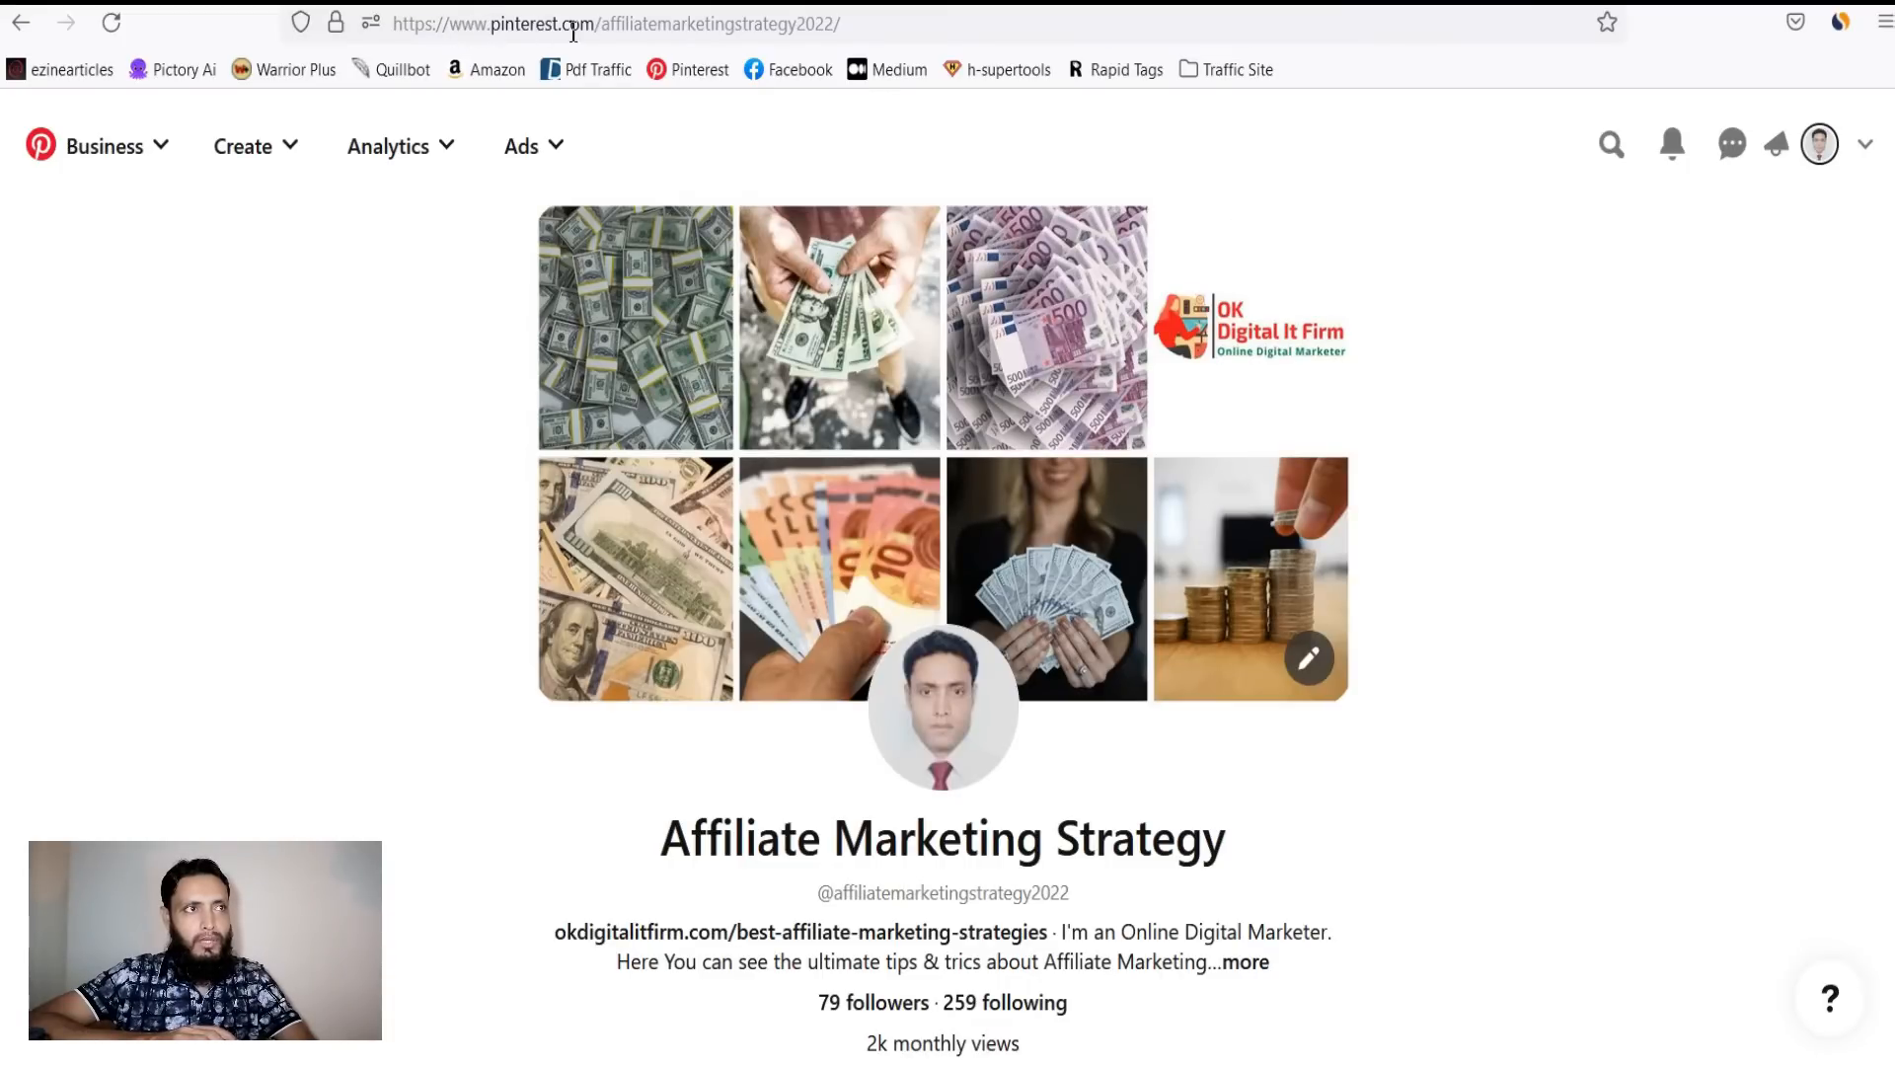
scroll(950, 940, "down", 1)
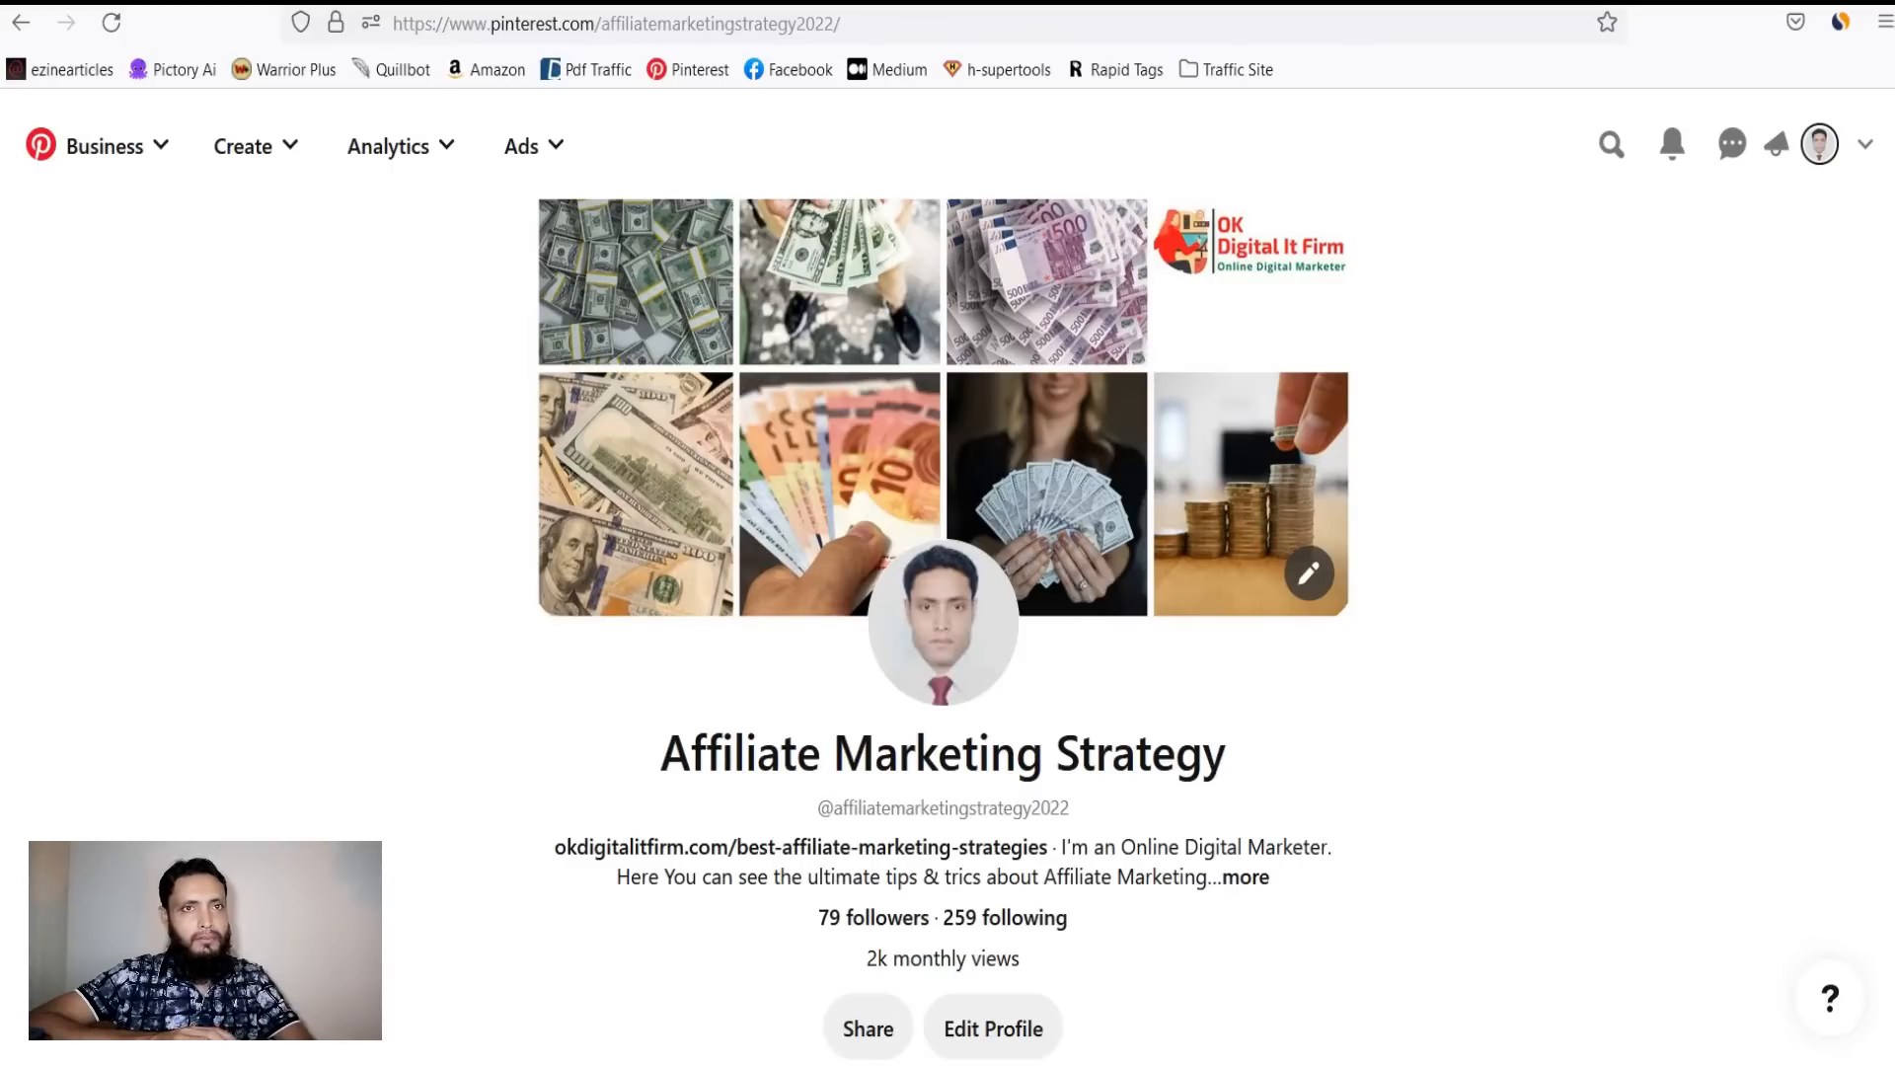
scroll(948, 632, "down", 8)
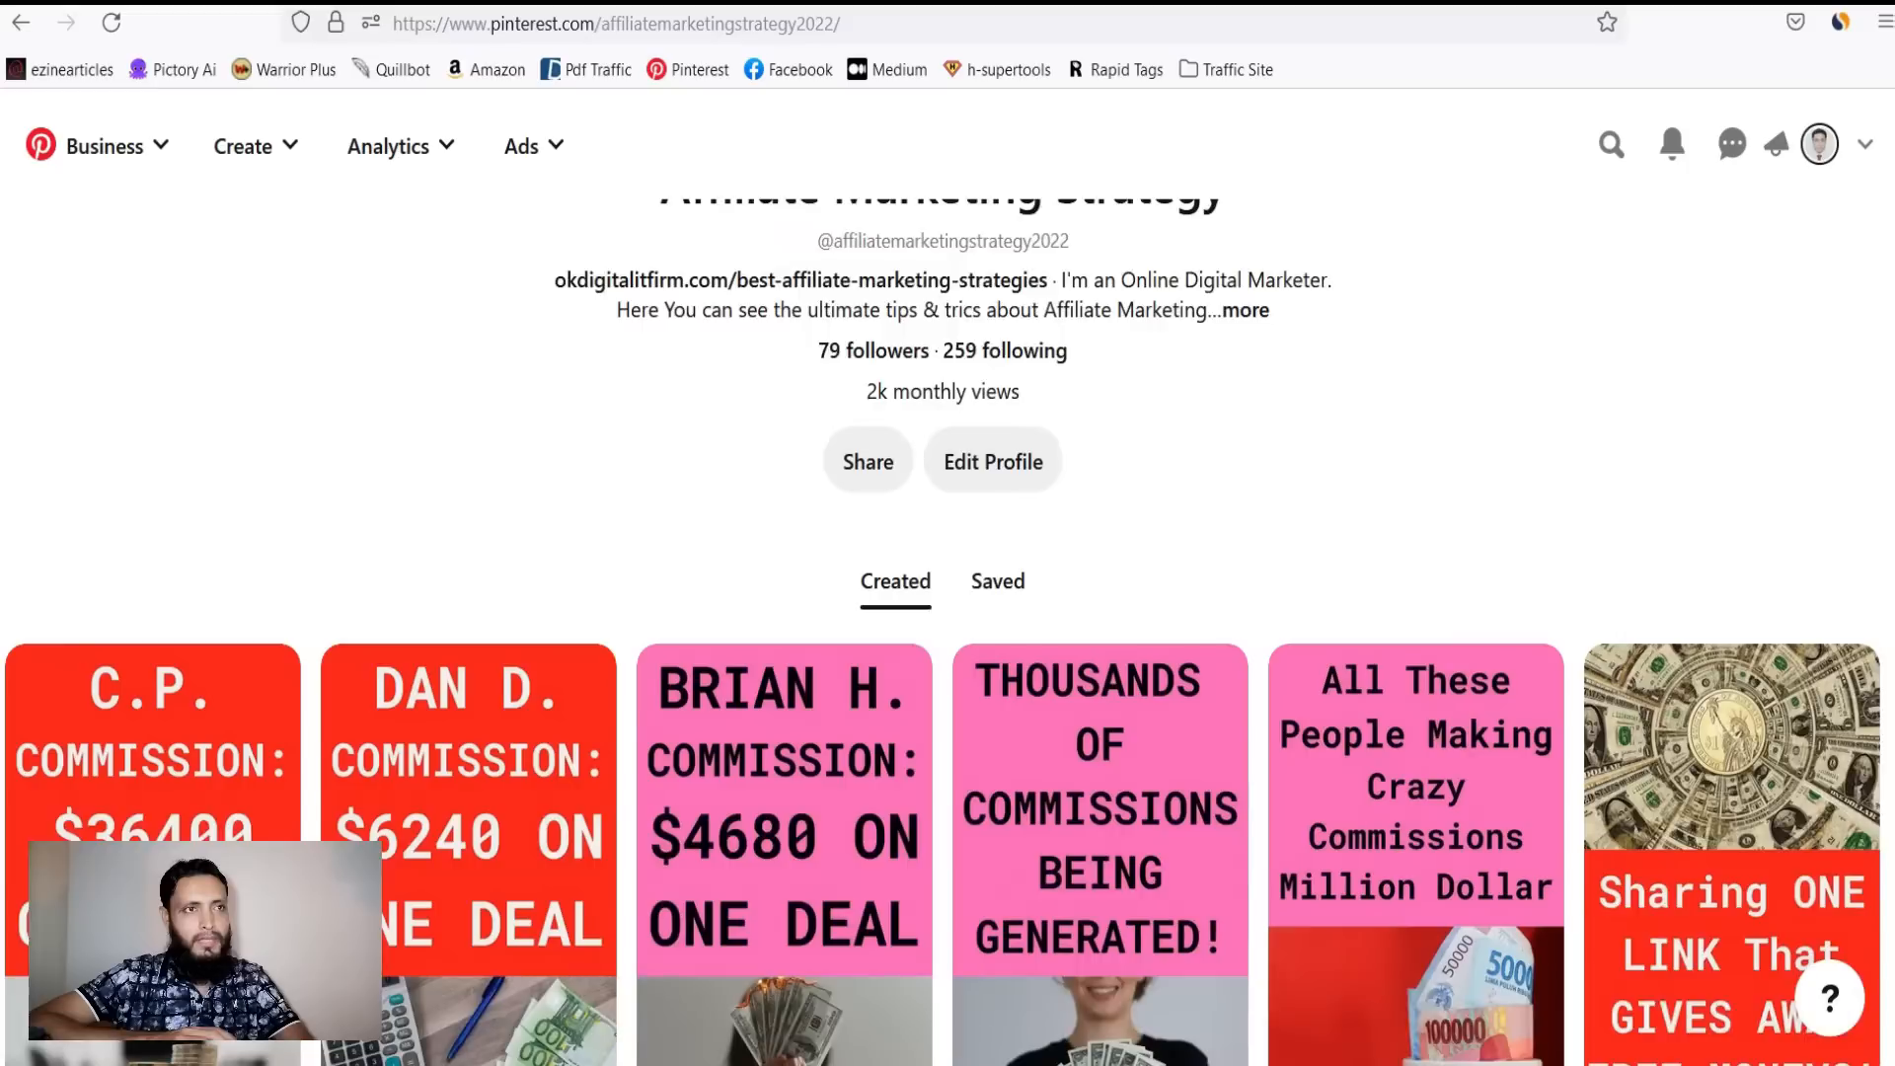
scroll(1017, 625, "up", 2)
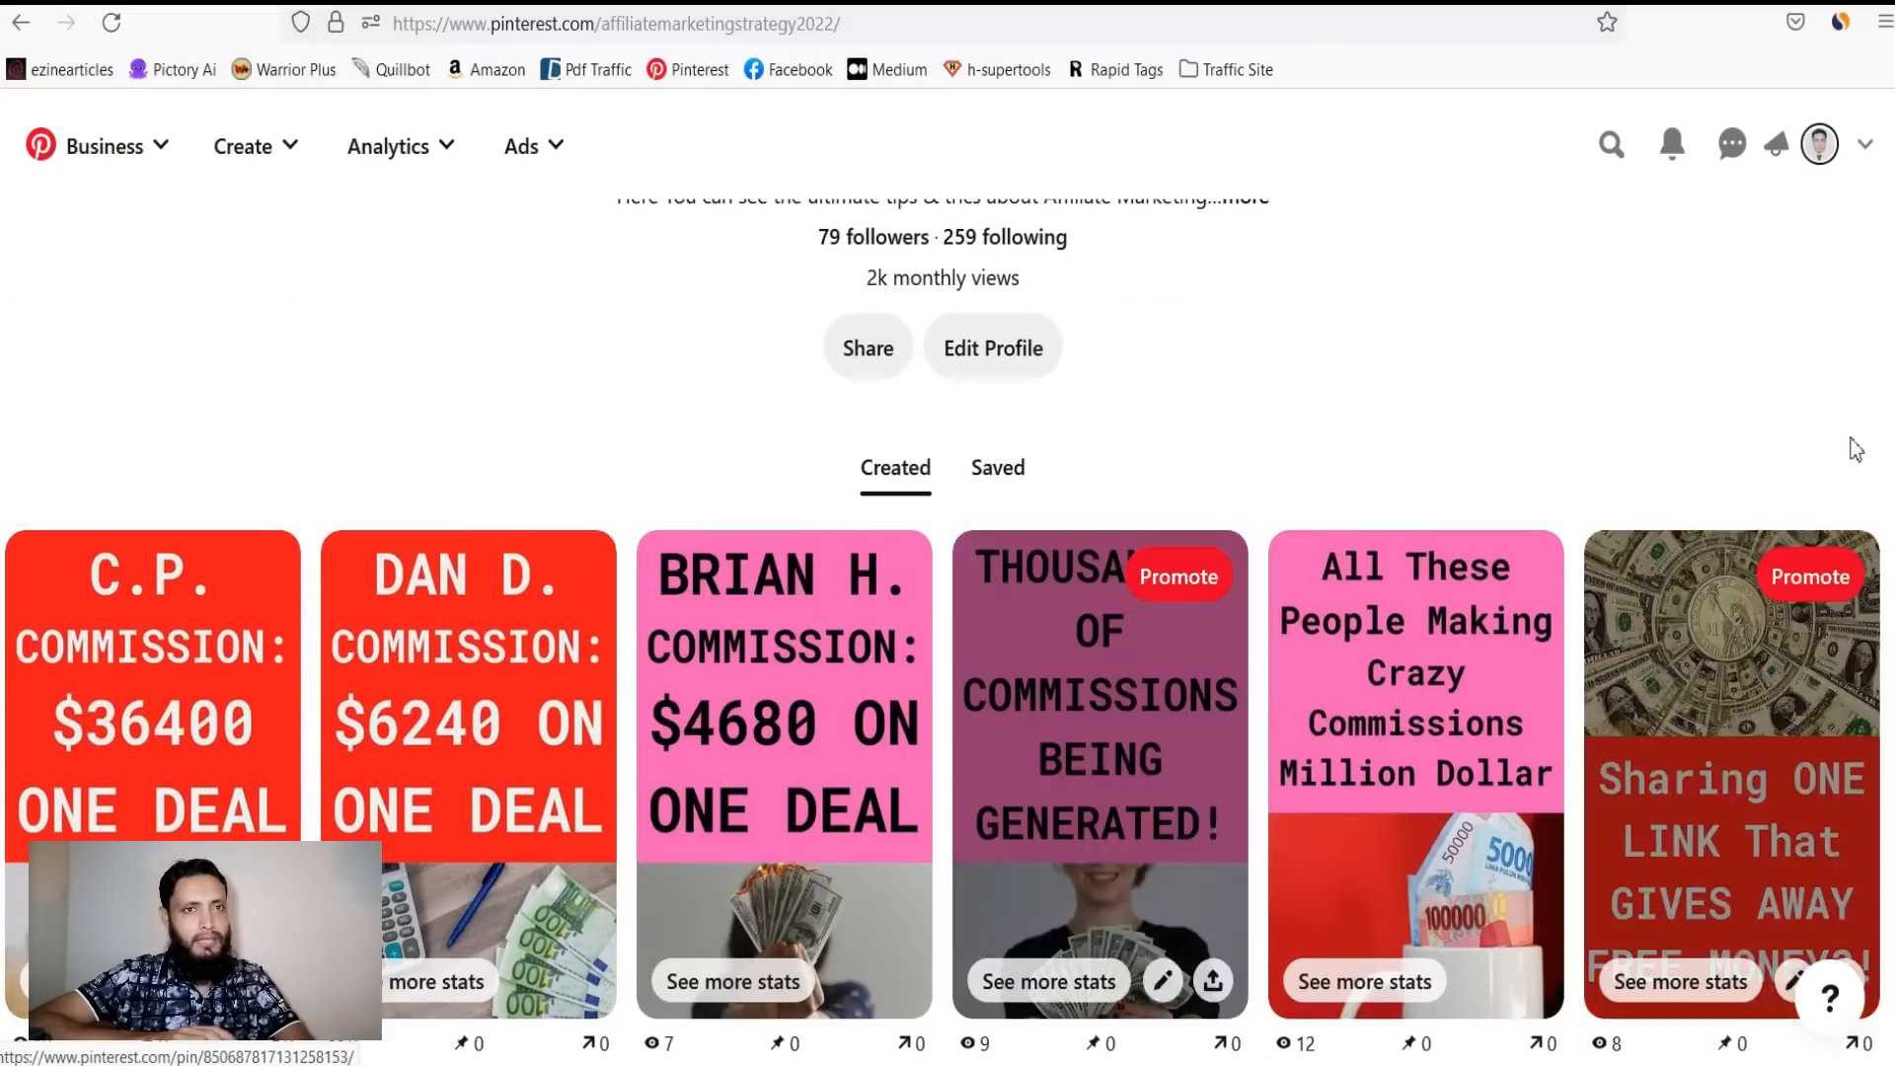
scroll(948, 631, "down", 6)
scroll(948, 631, "up", 4)
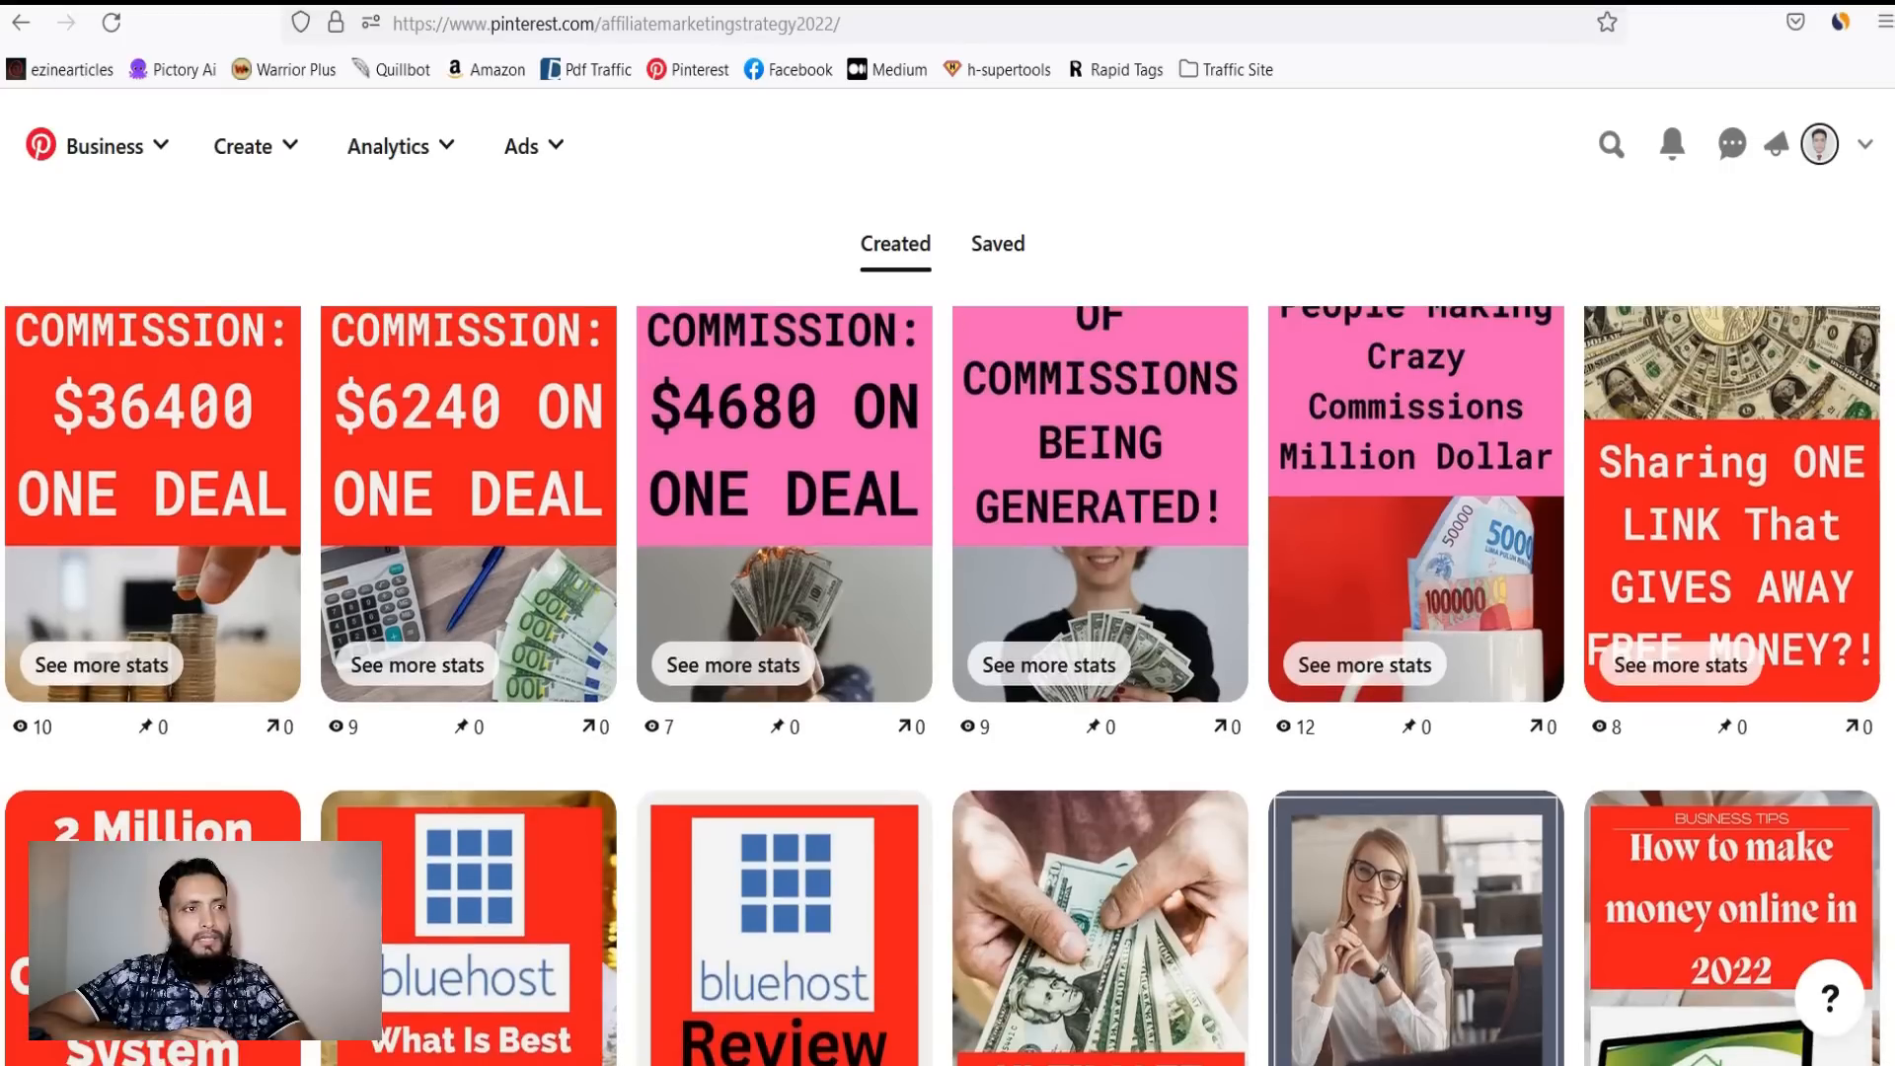
scroll(1000, 474, "up", 1)
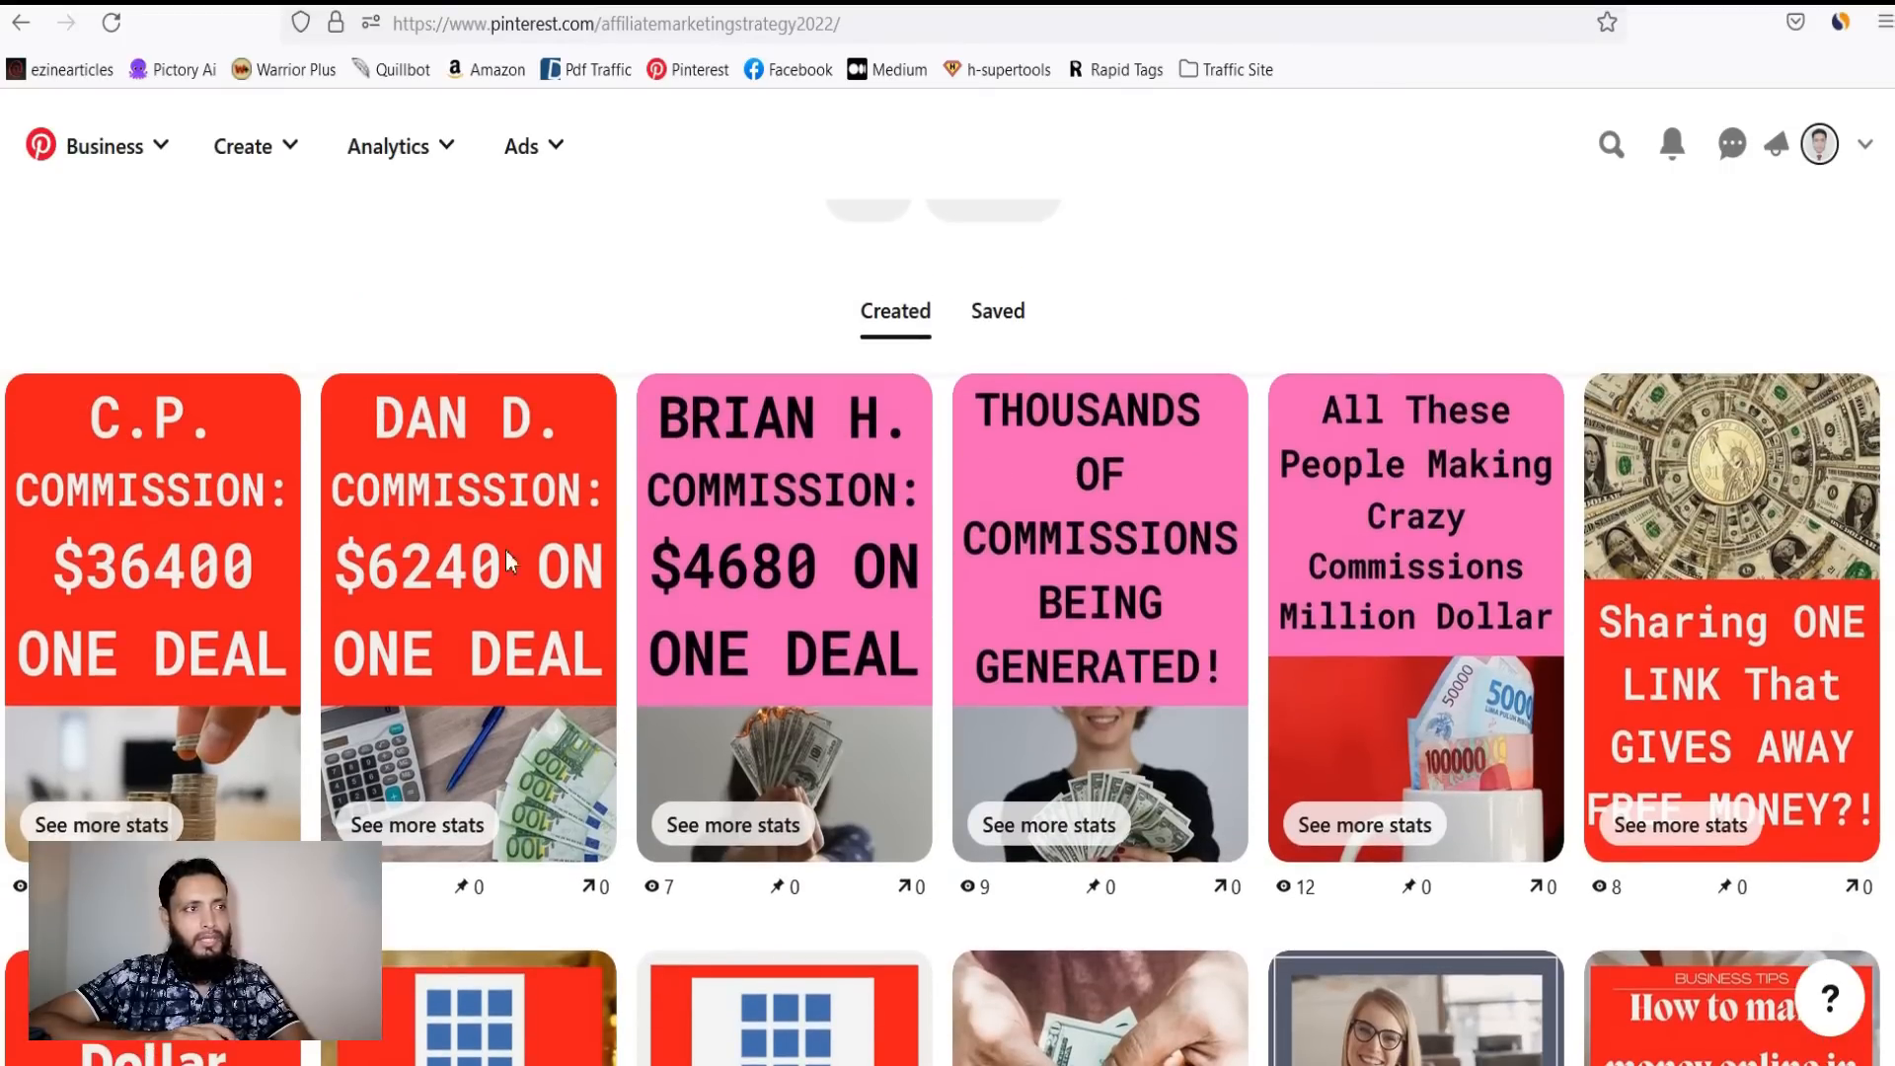
Open the $6240 commission Pin, follow its website link and examine the linked review page down to its buy link.
left_click(468, 541)
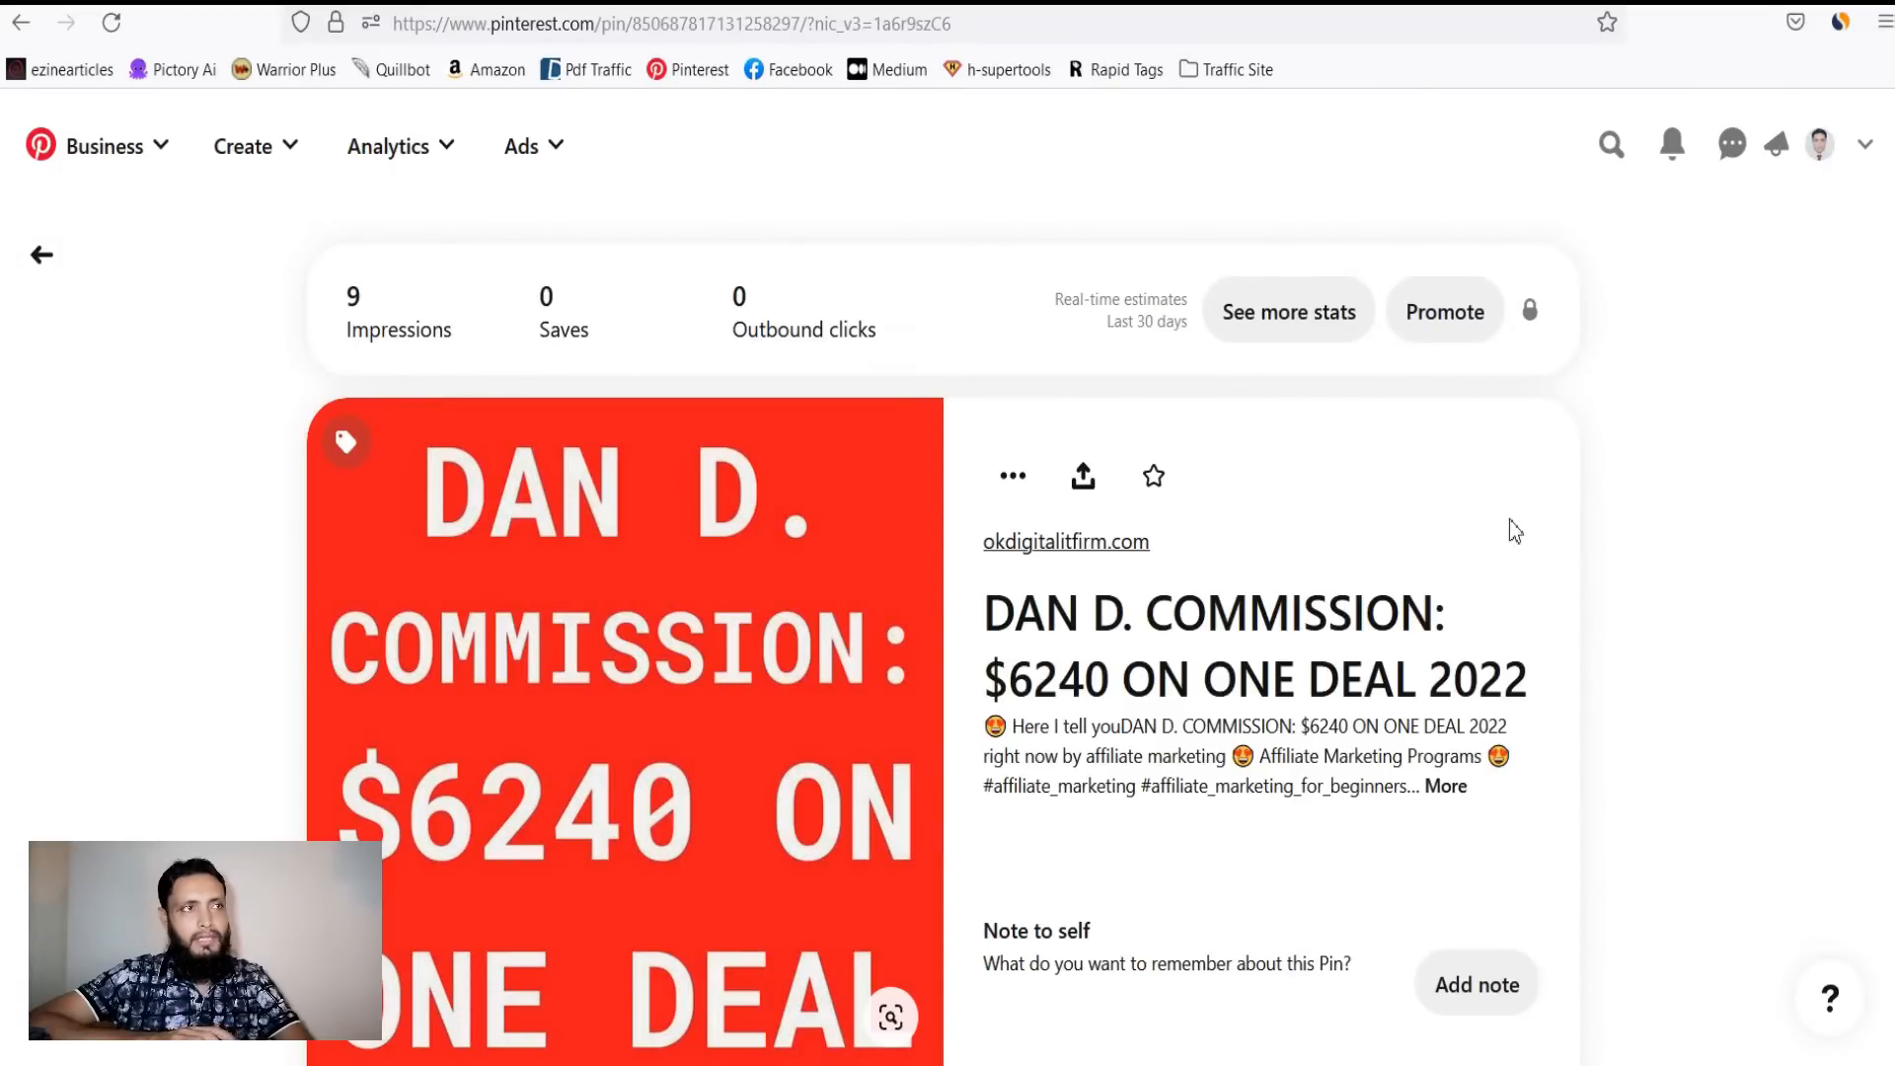
scroll(932, 632, "down", 2)
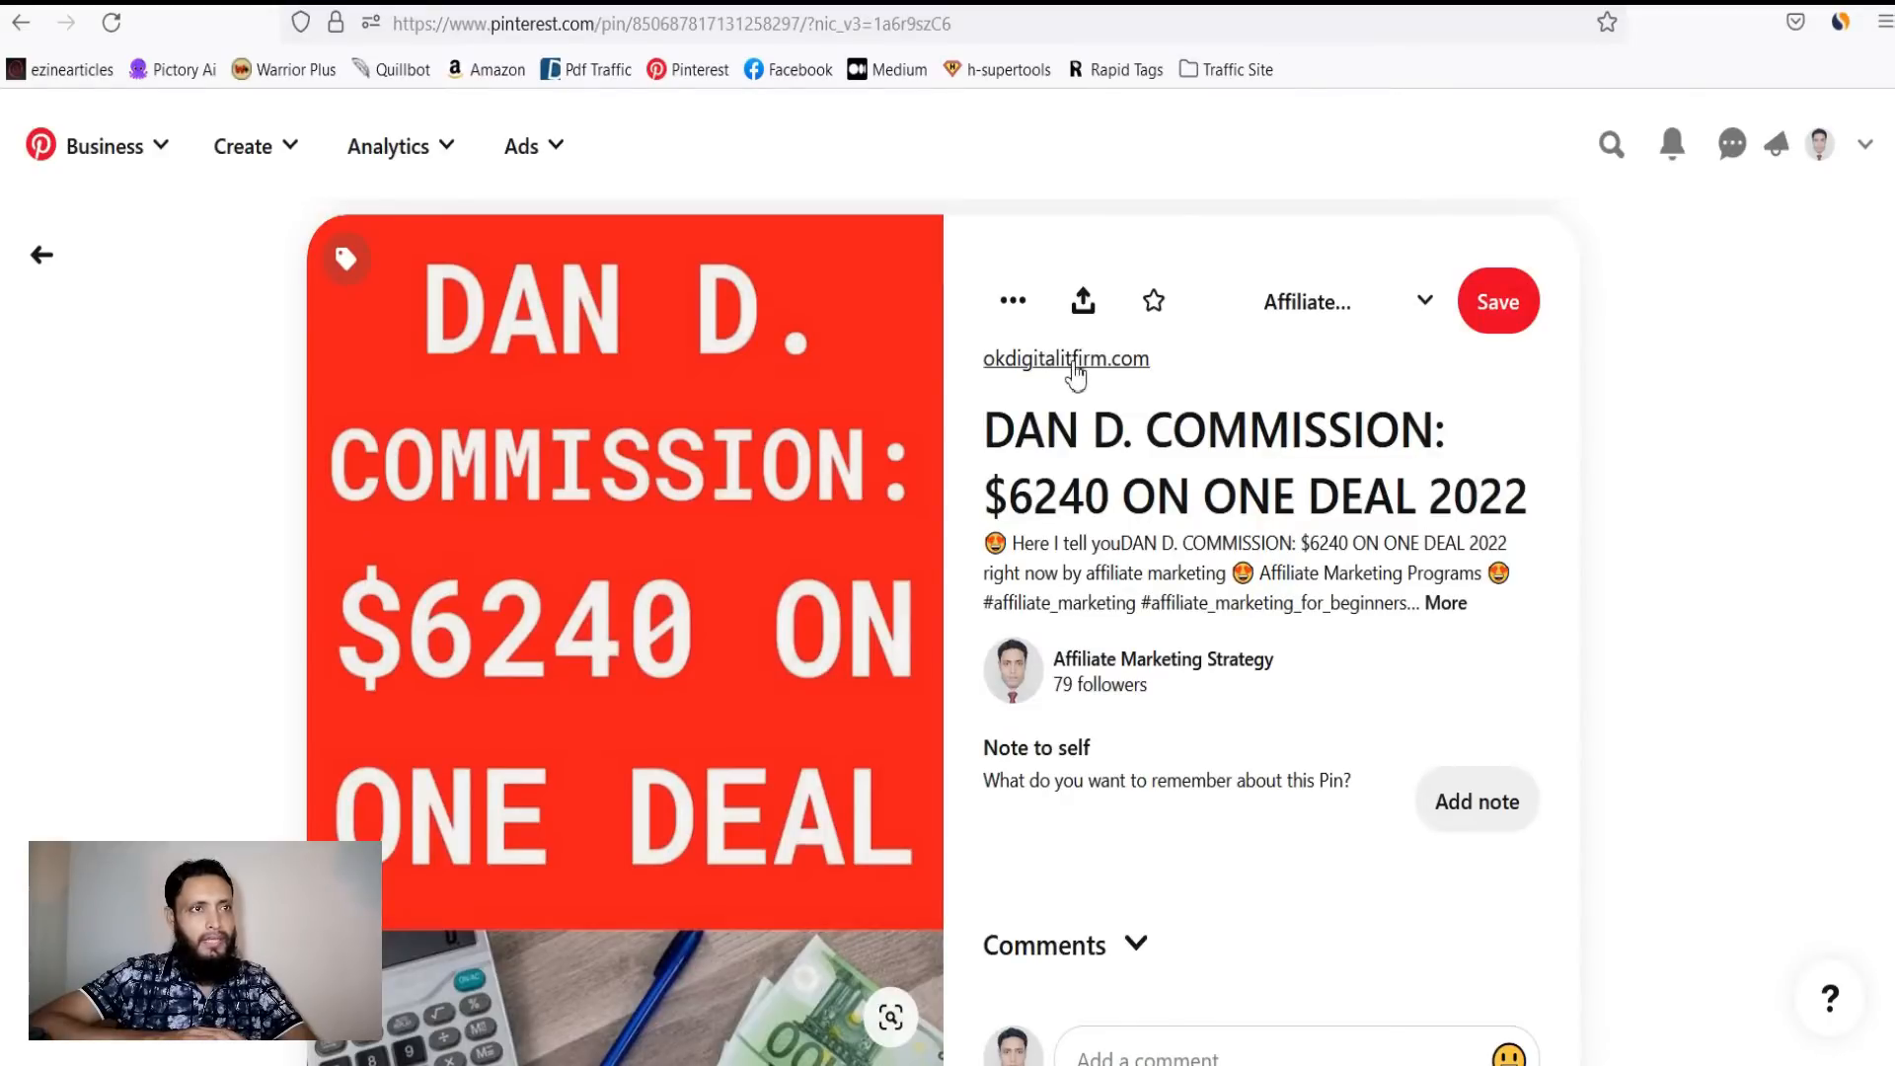
left_click(1075, 361)
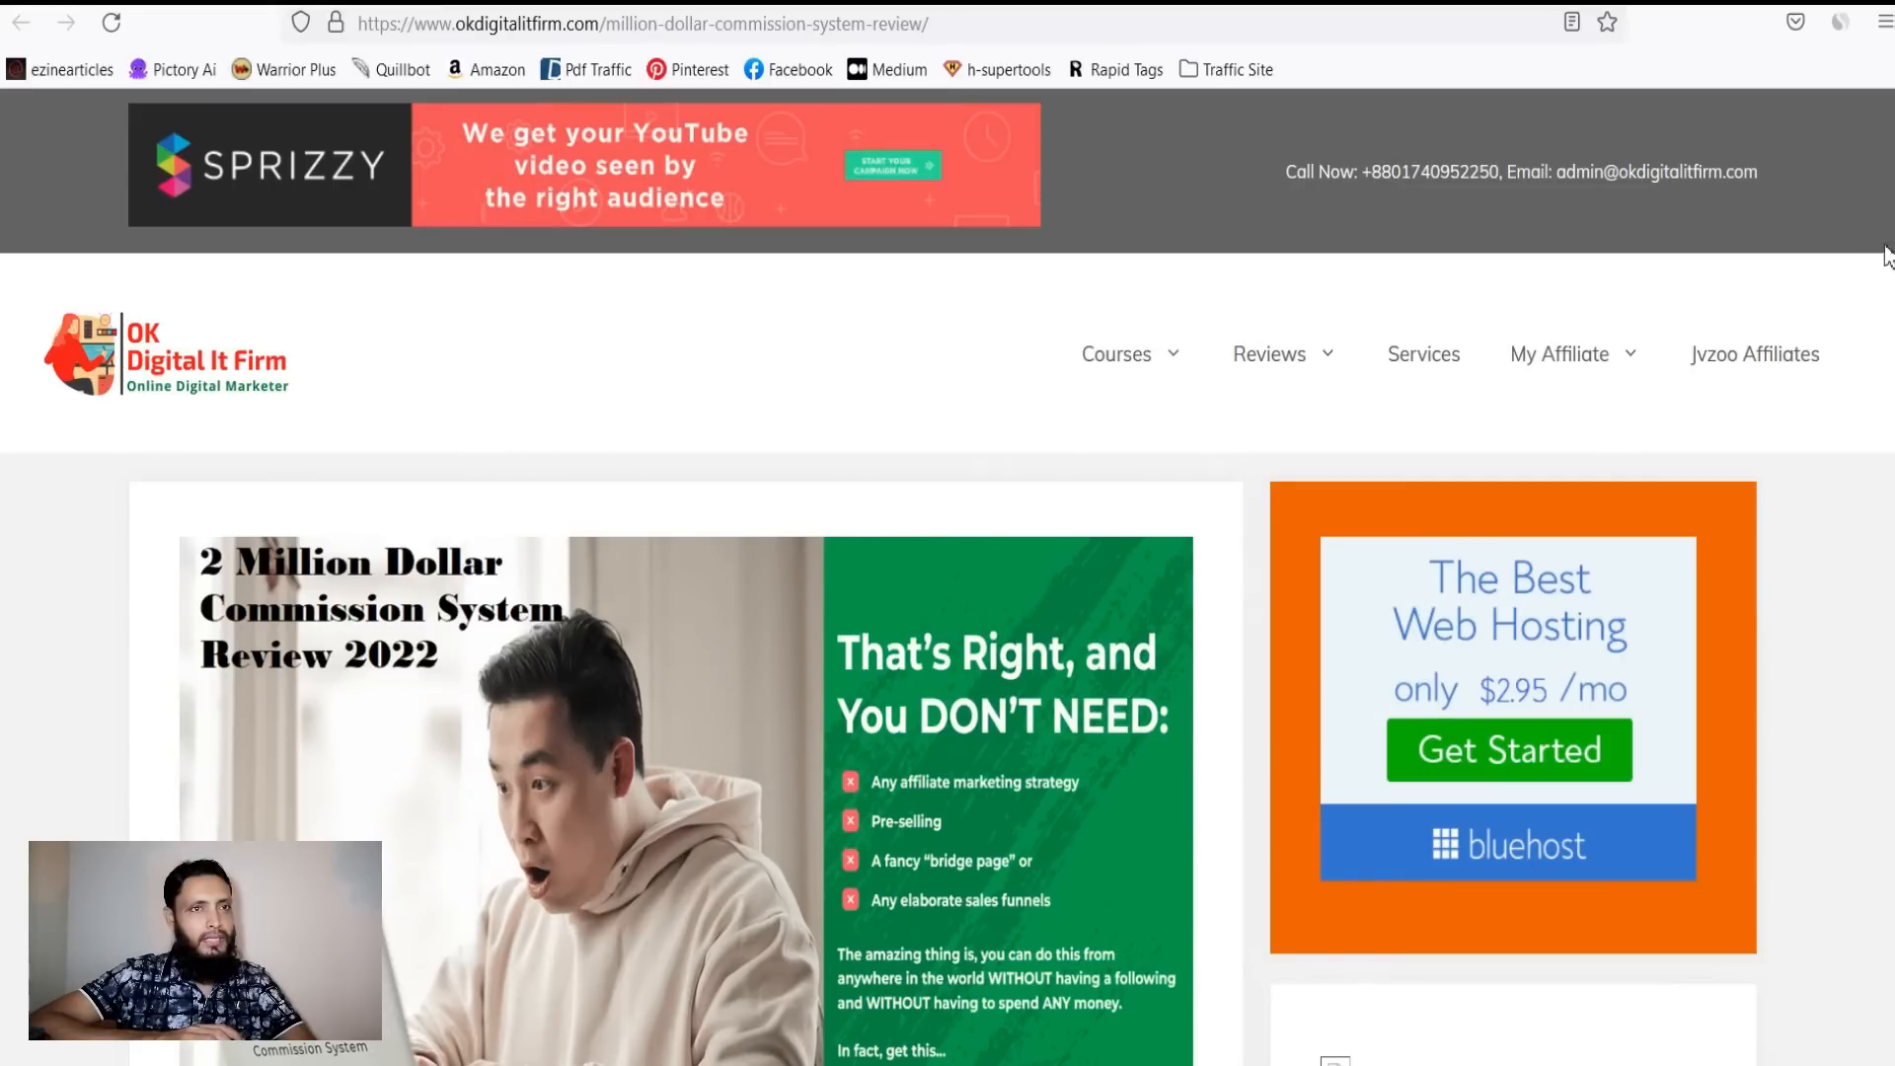
scroll(686, 592, "down", 15)
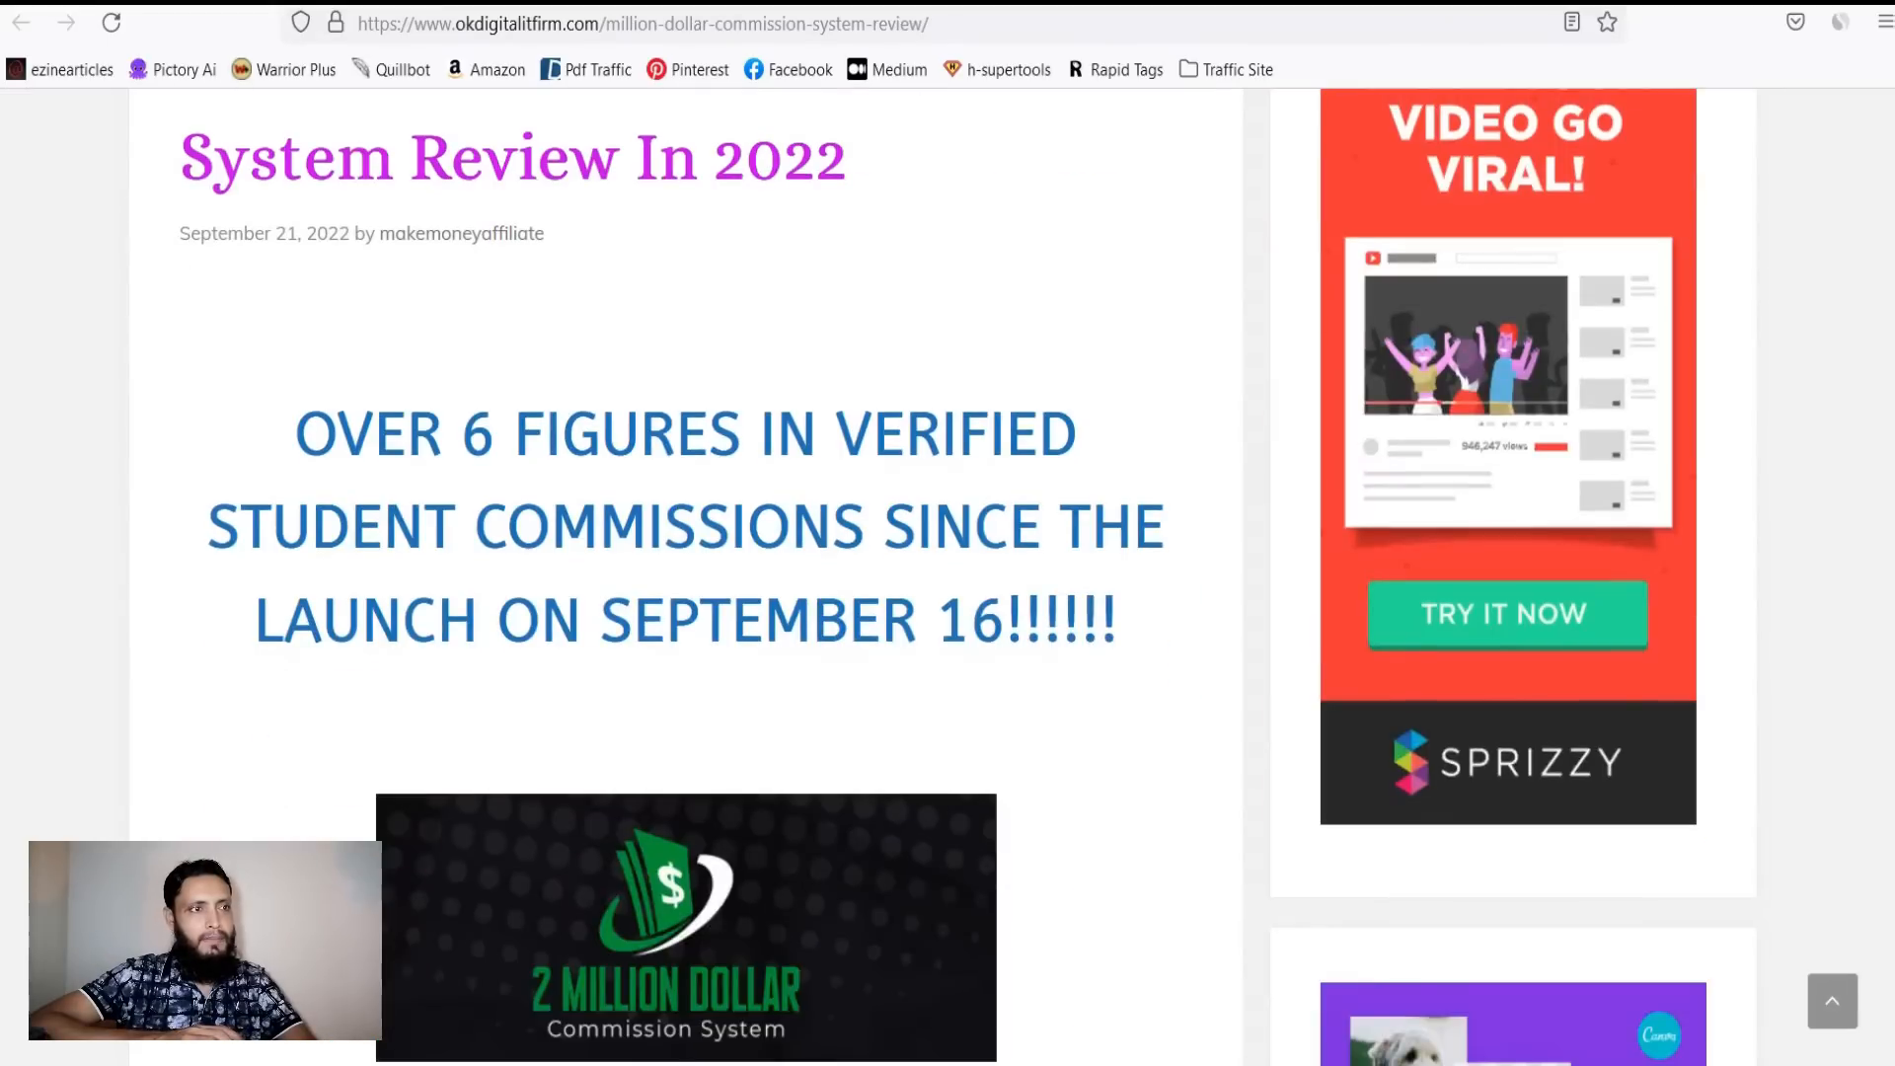
scroll(1366, 464, "down", 15)
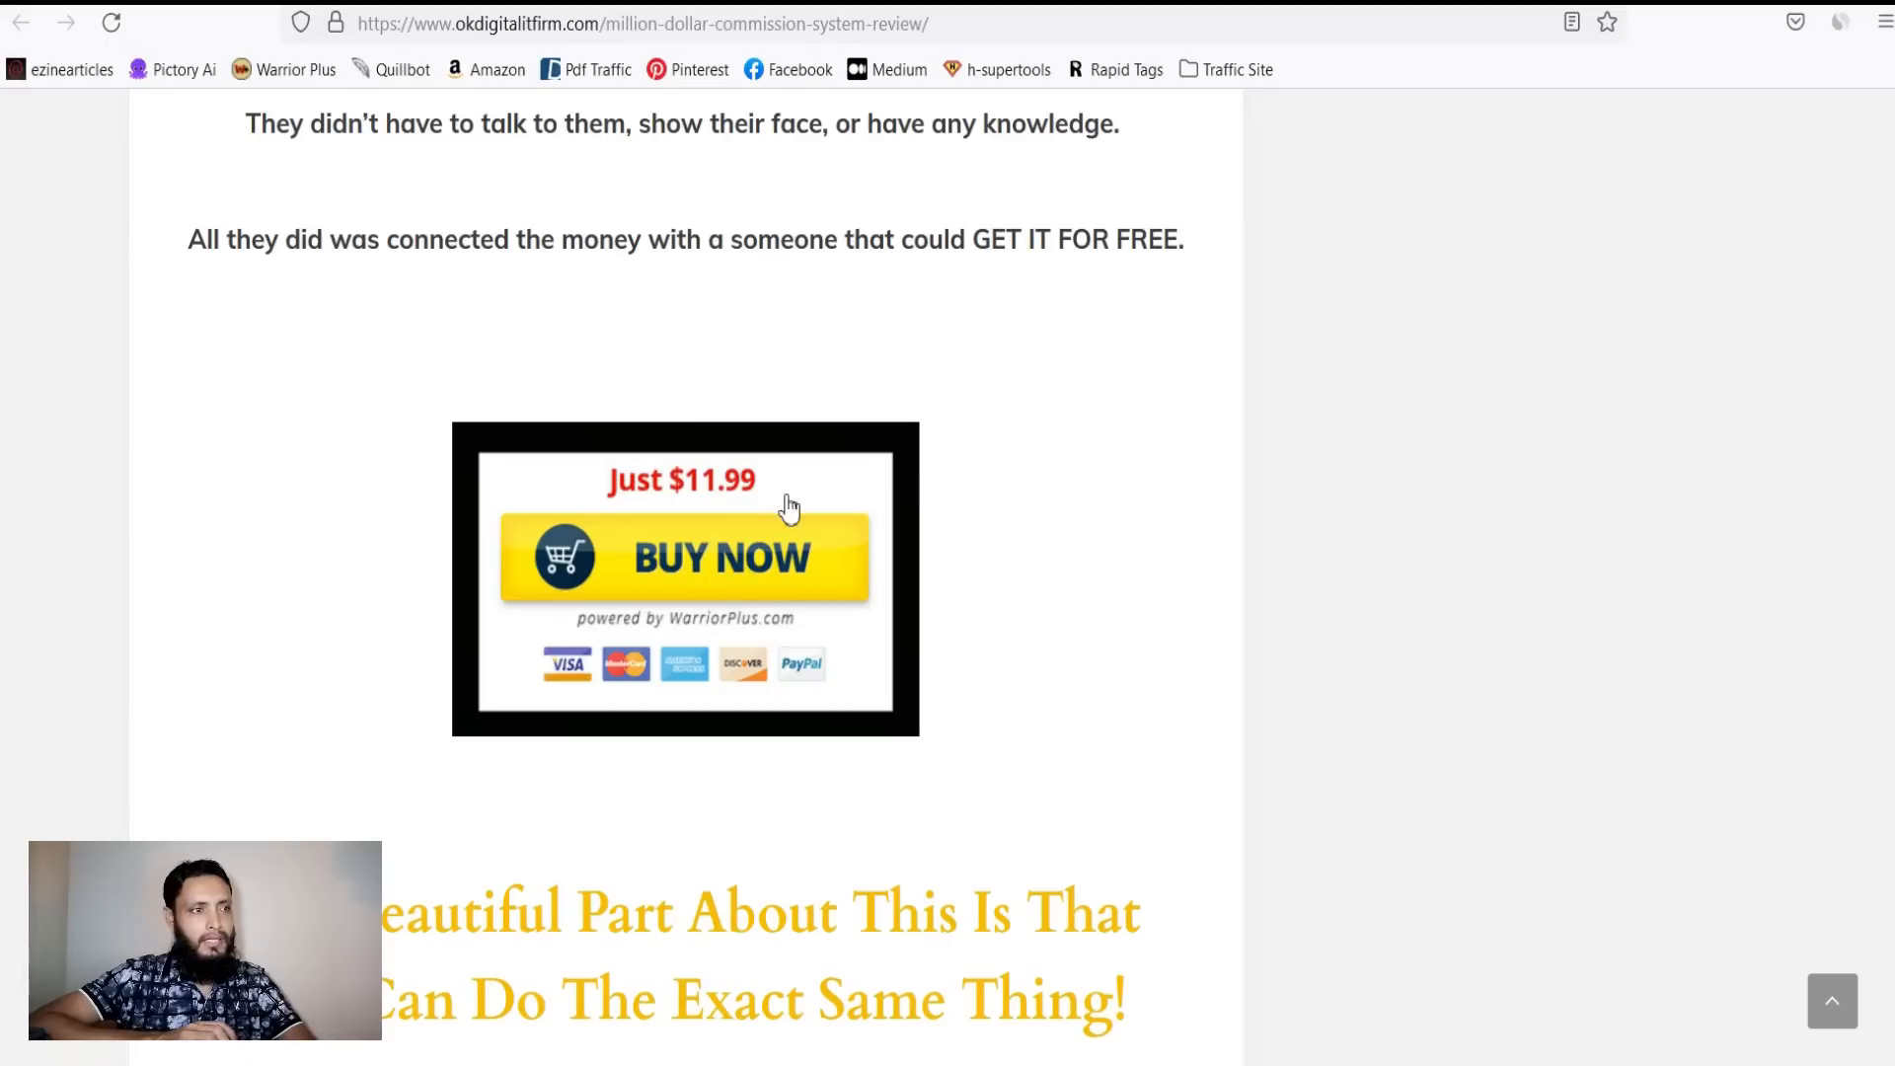
left_click(755, 529)
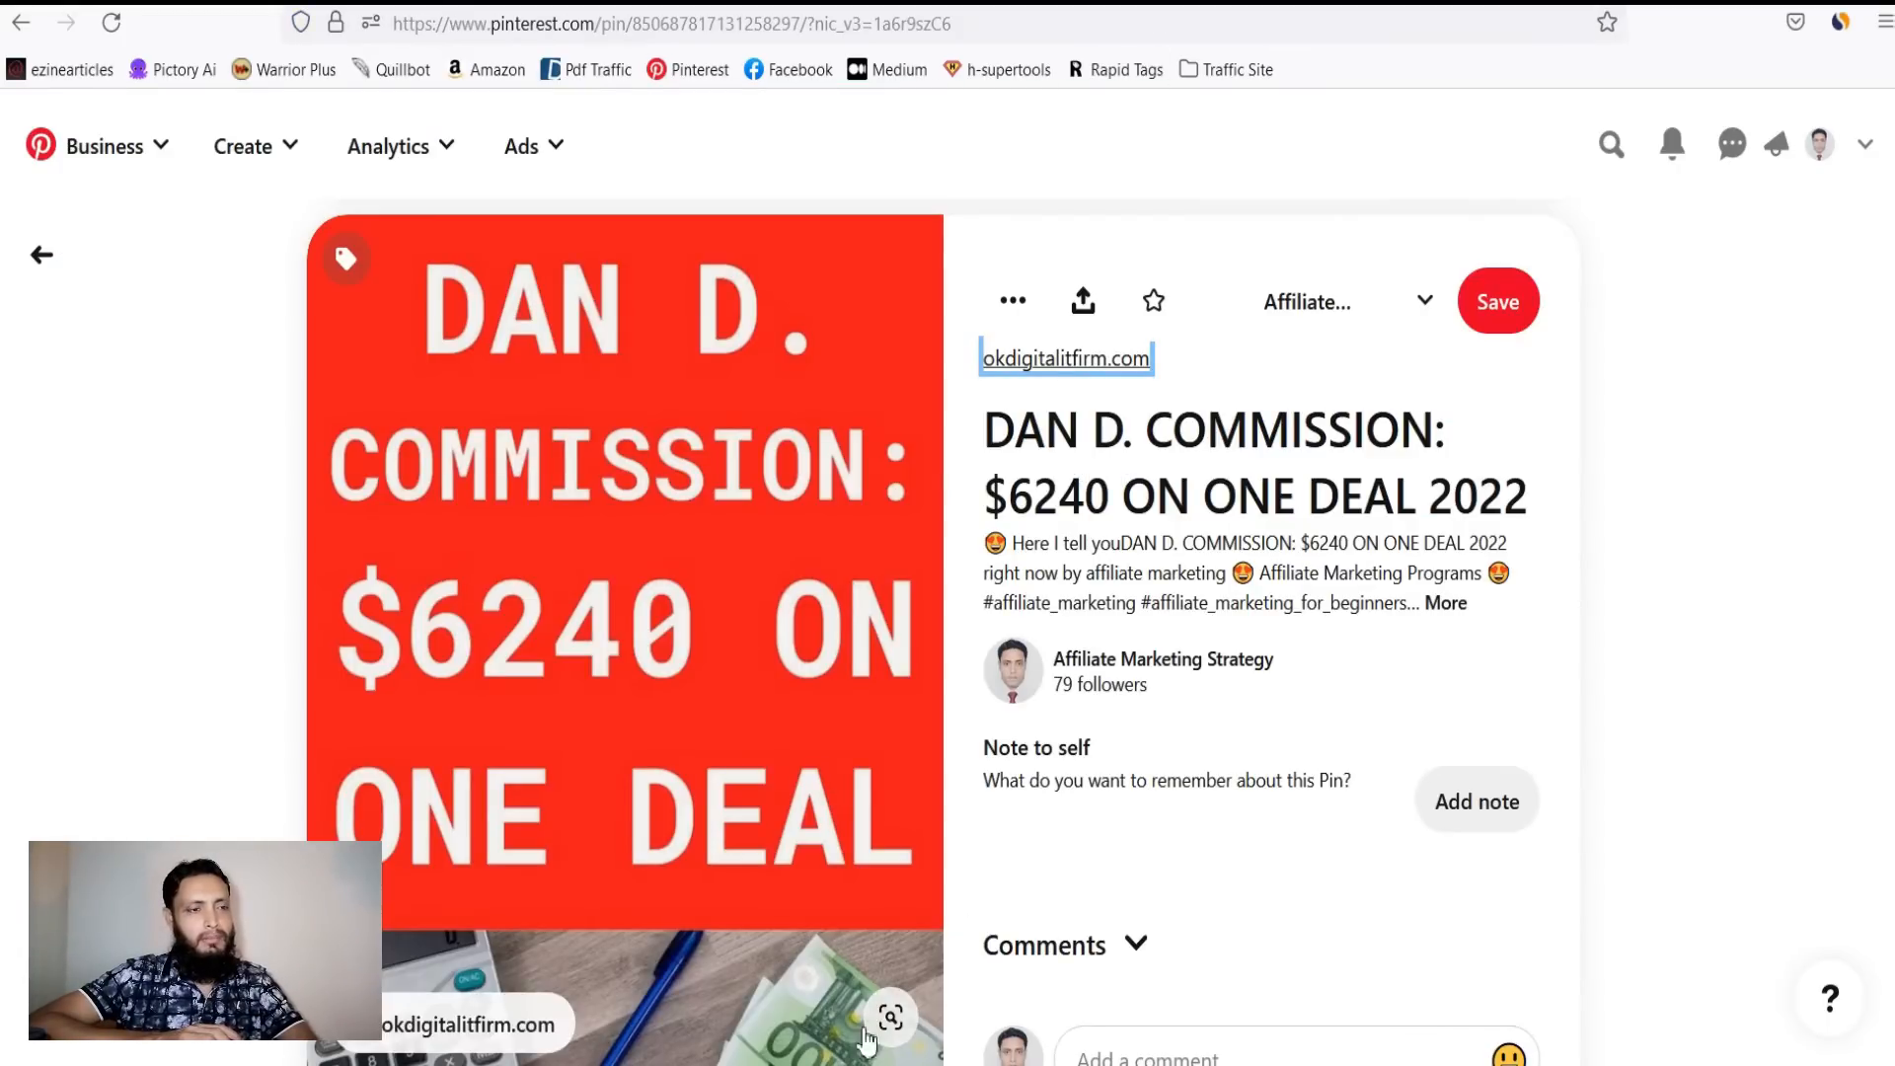
Check the monthly visits of pinterest.com in the SimilarWeb traffic overview.
mouse_move(824, 1063)
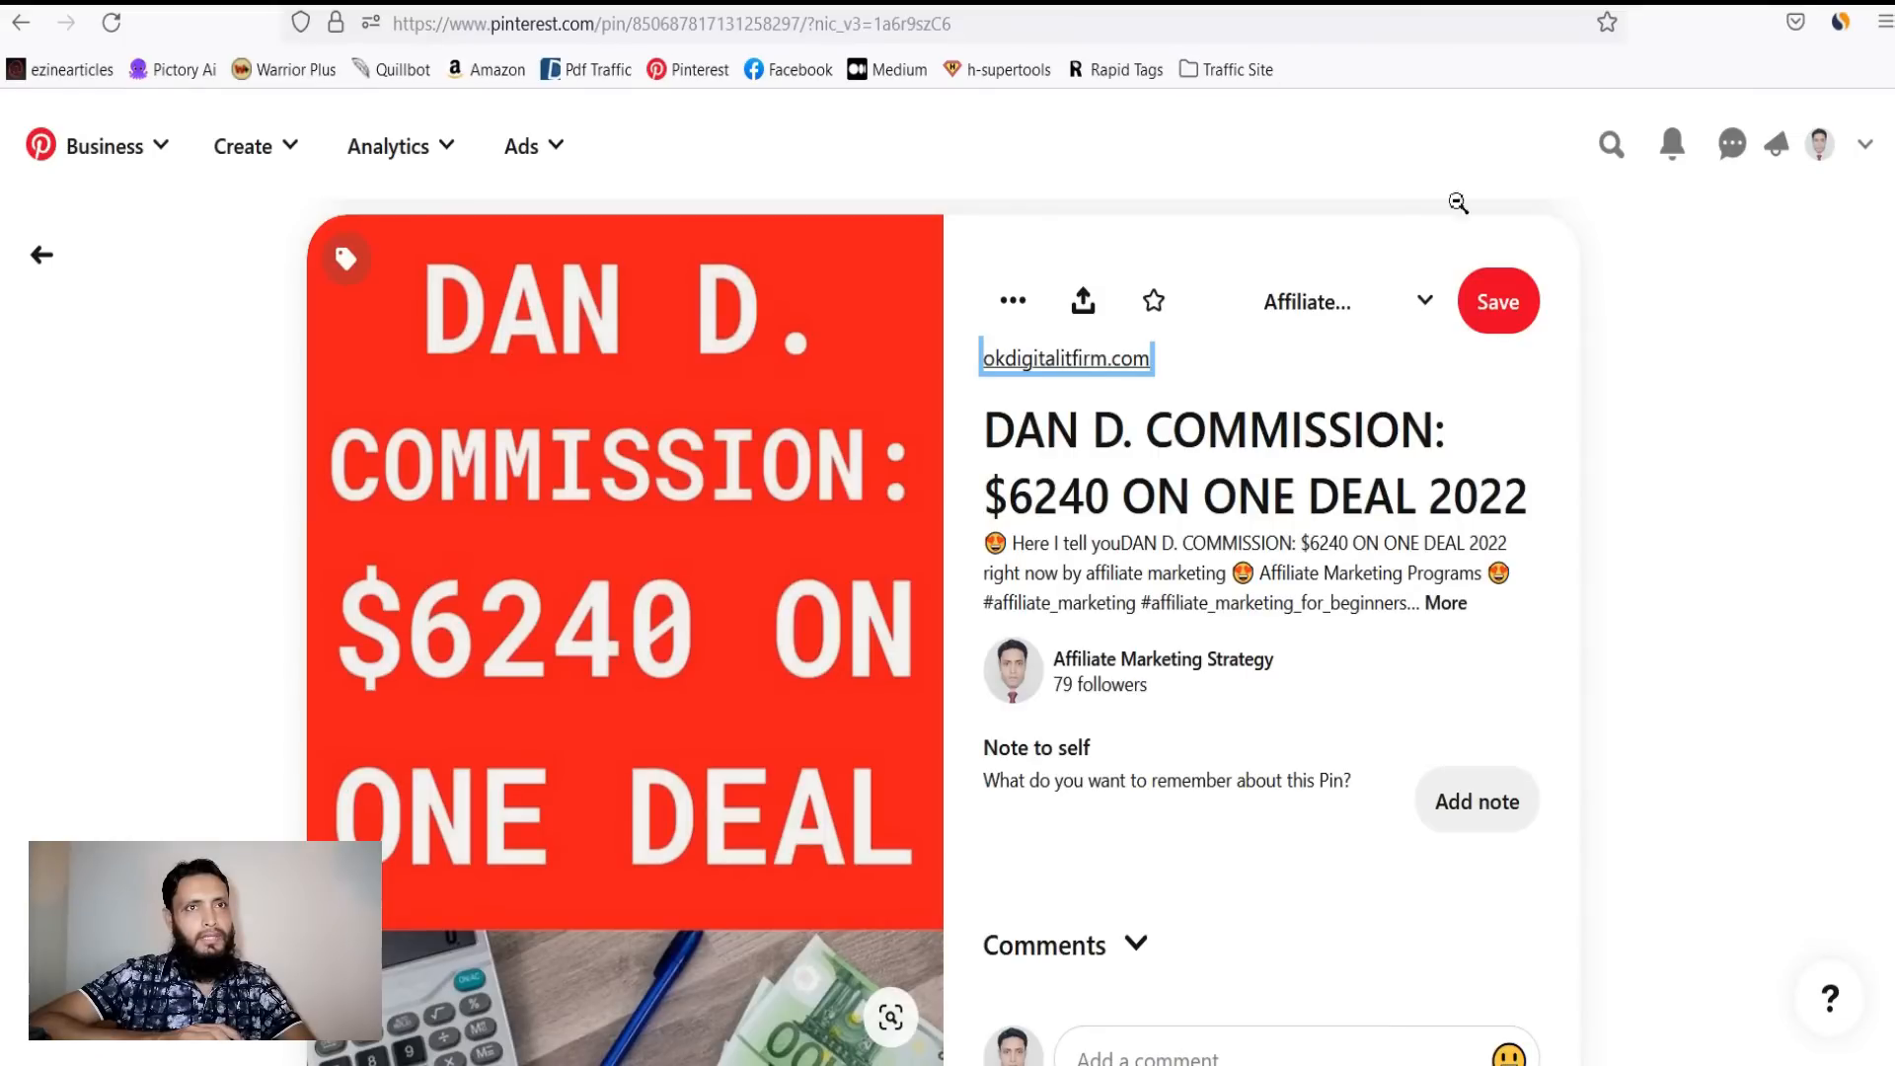
left_click(1845, 30)
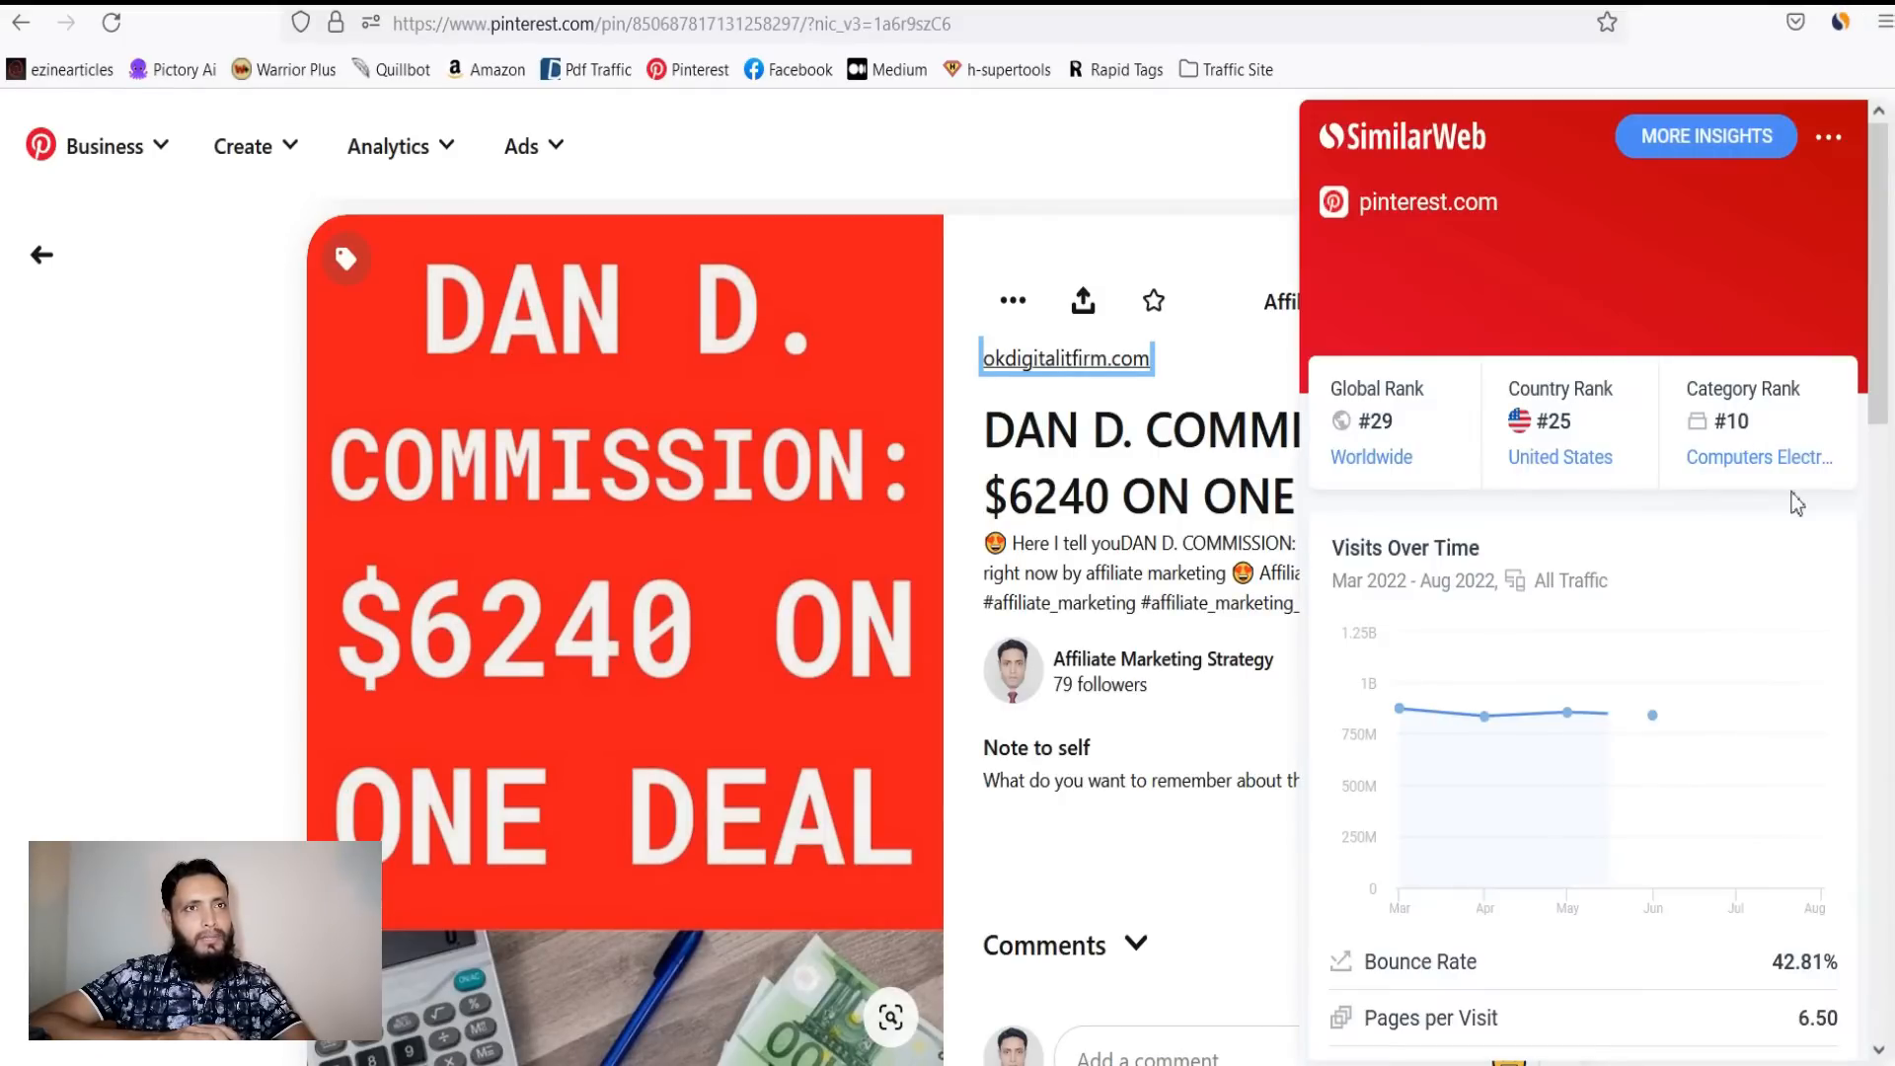
scroll(1643, 739, "down", 5)
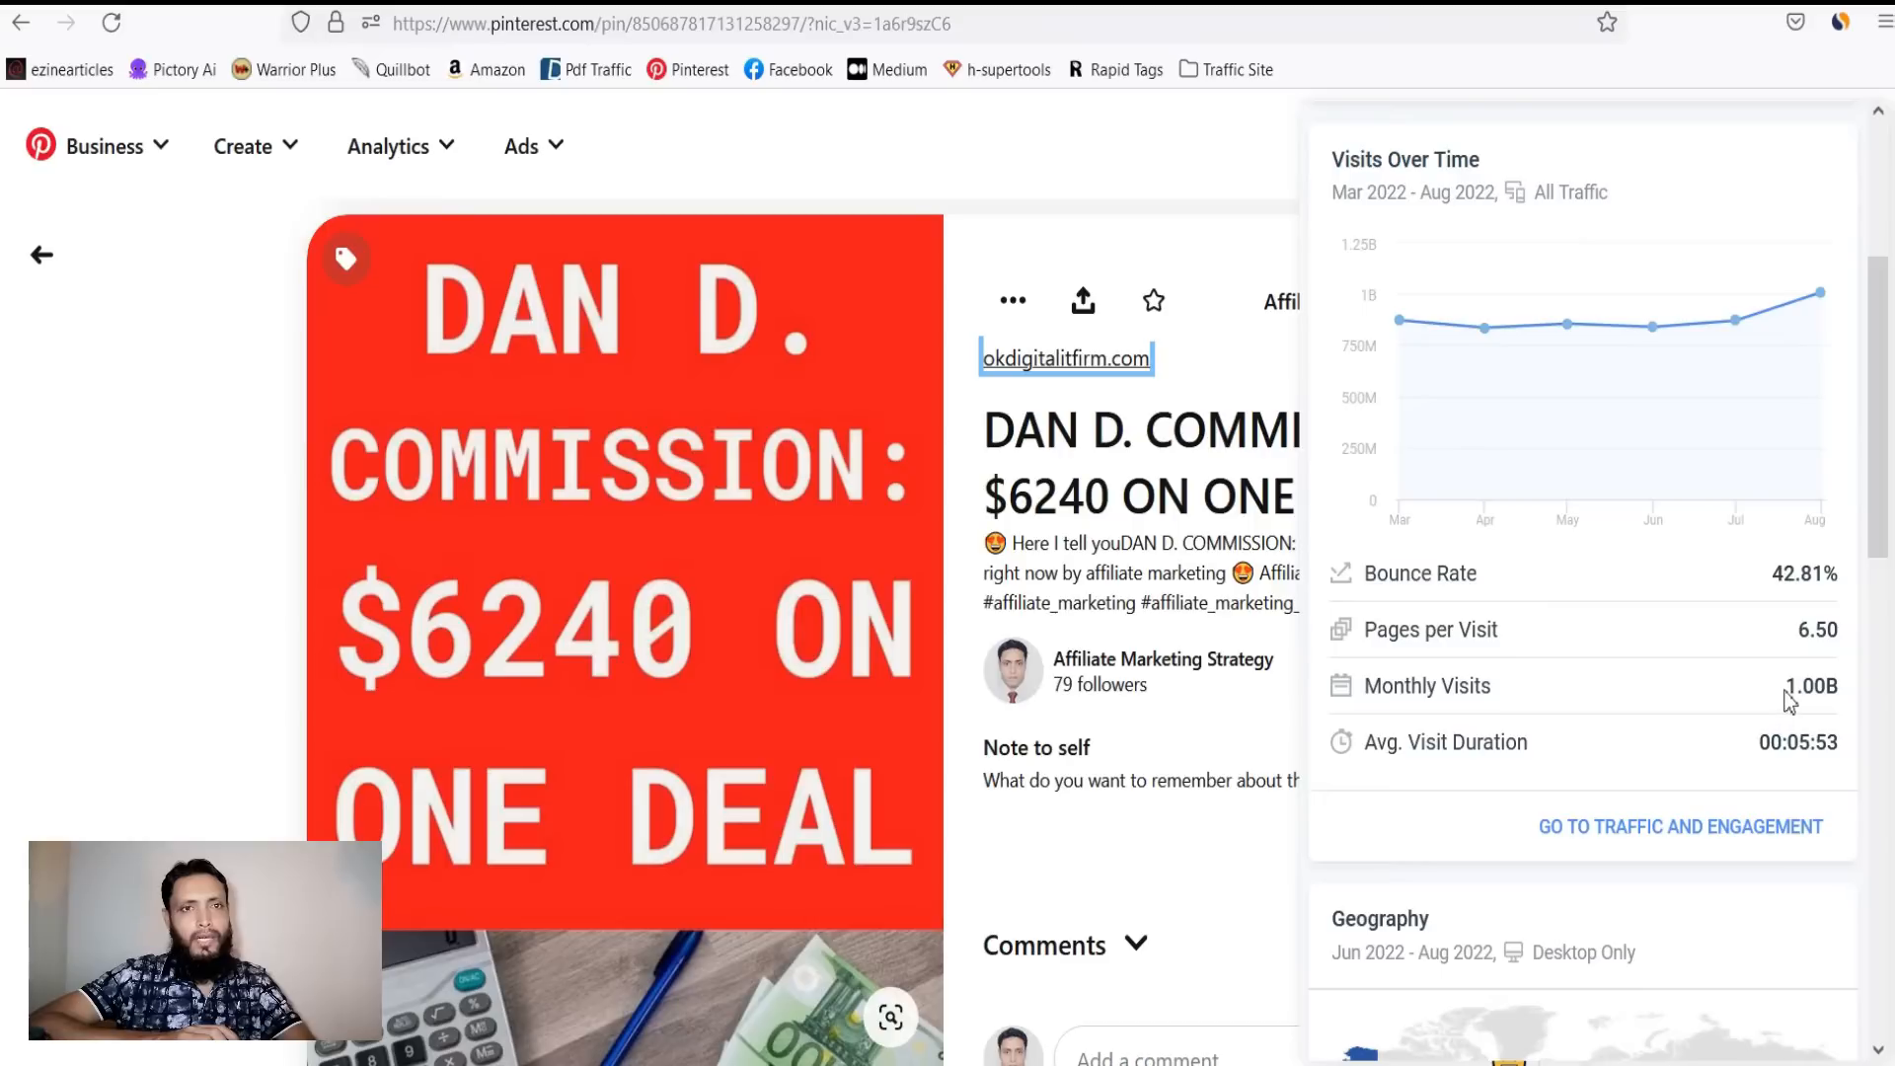
left_click_drag(1790, 691, 1841, 701)
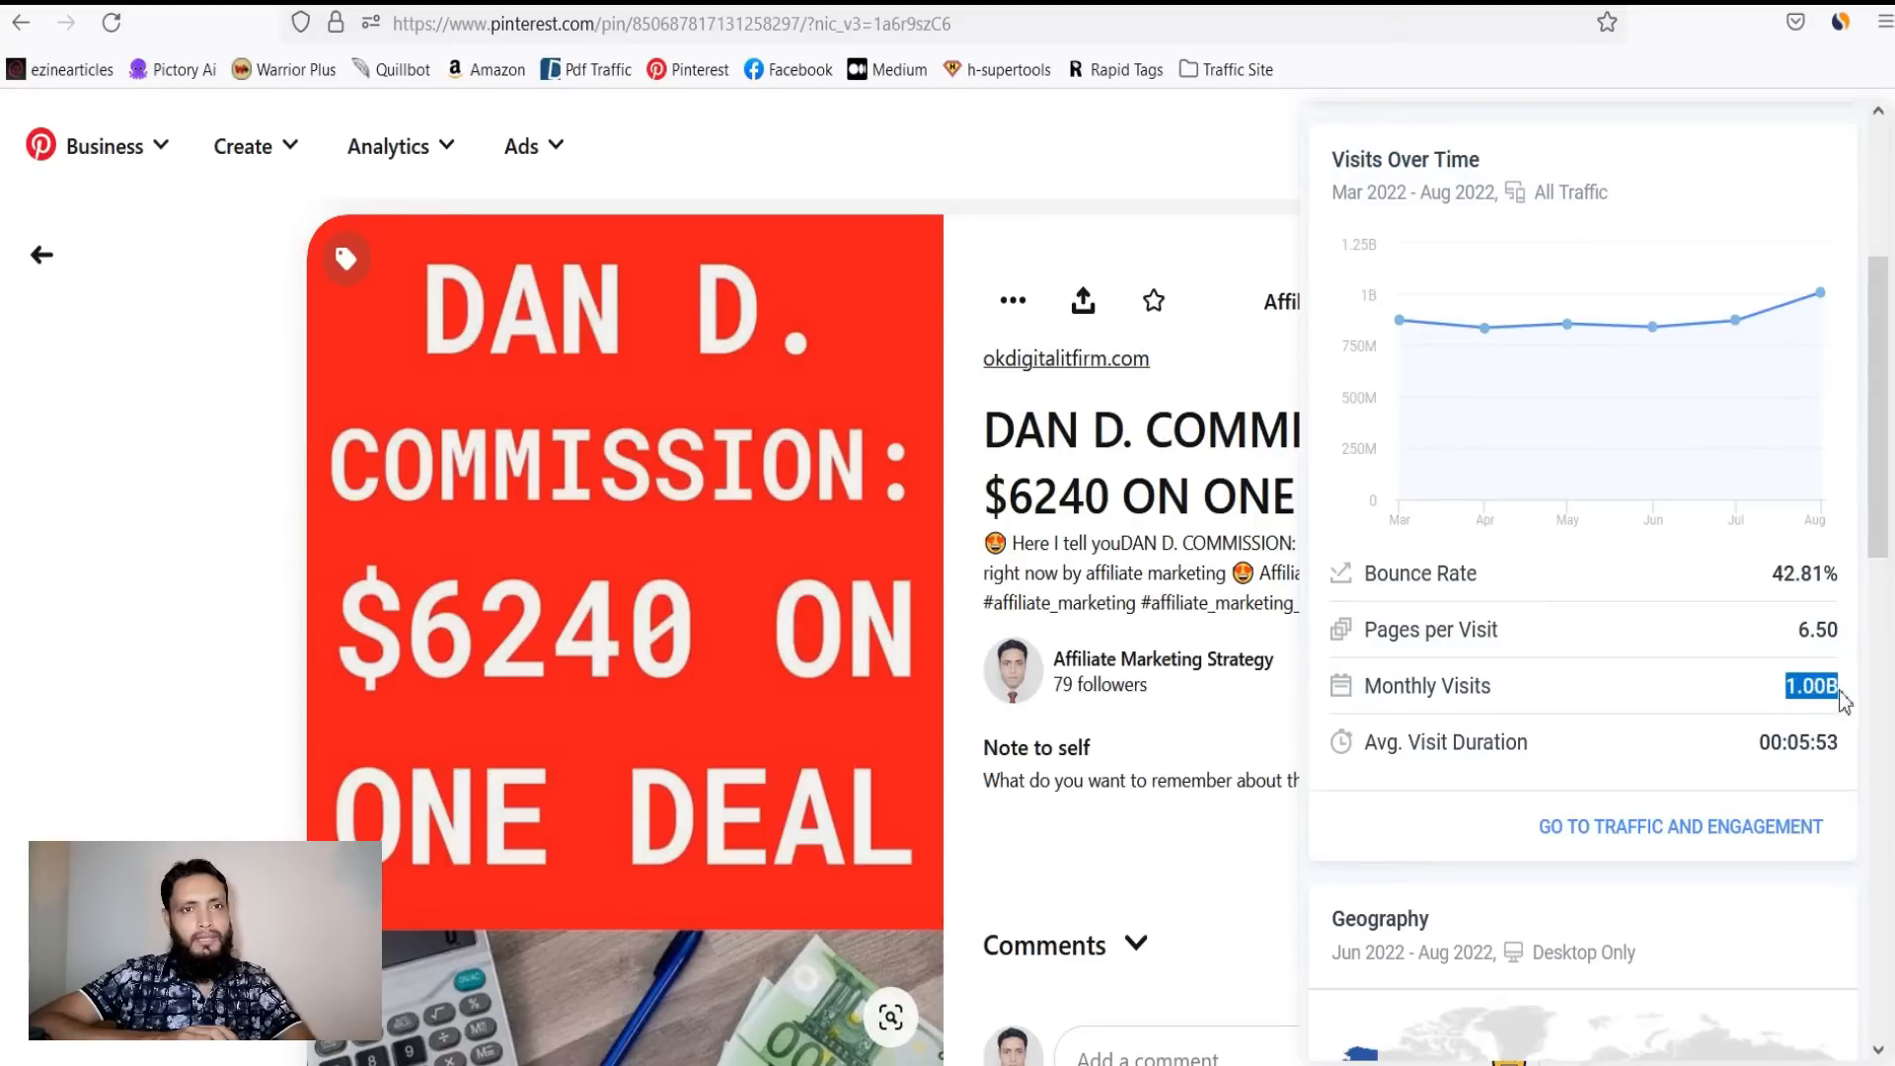
left_click(169, 472)
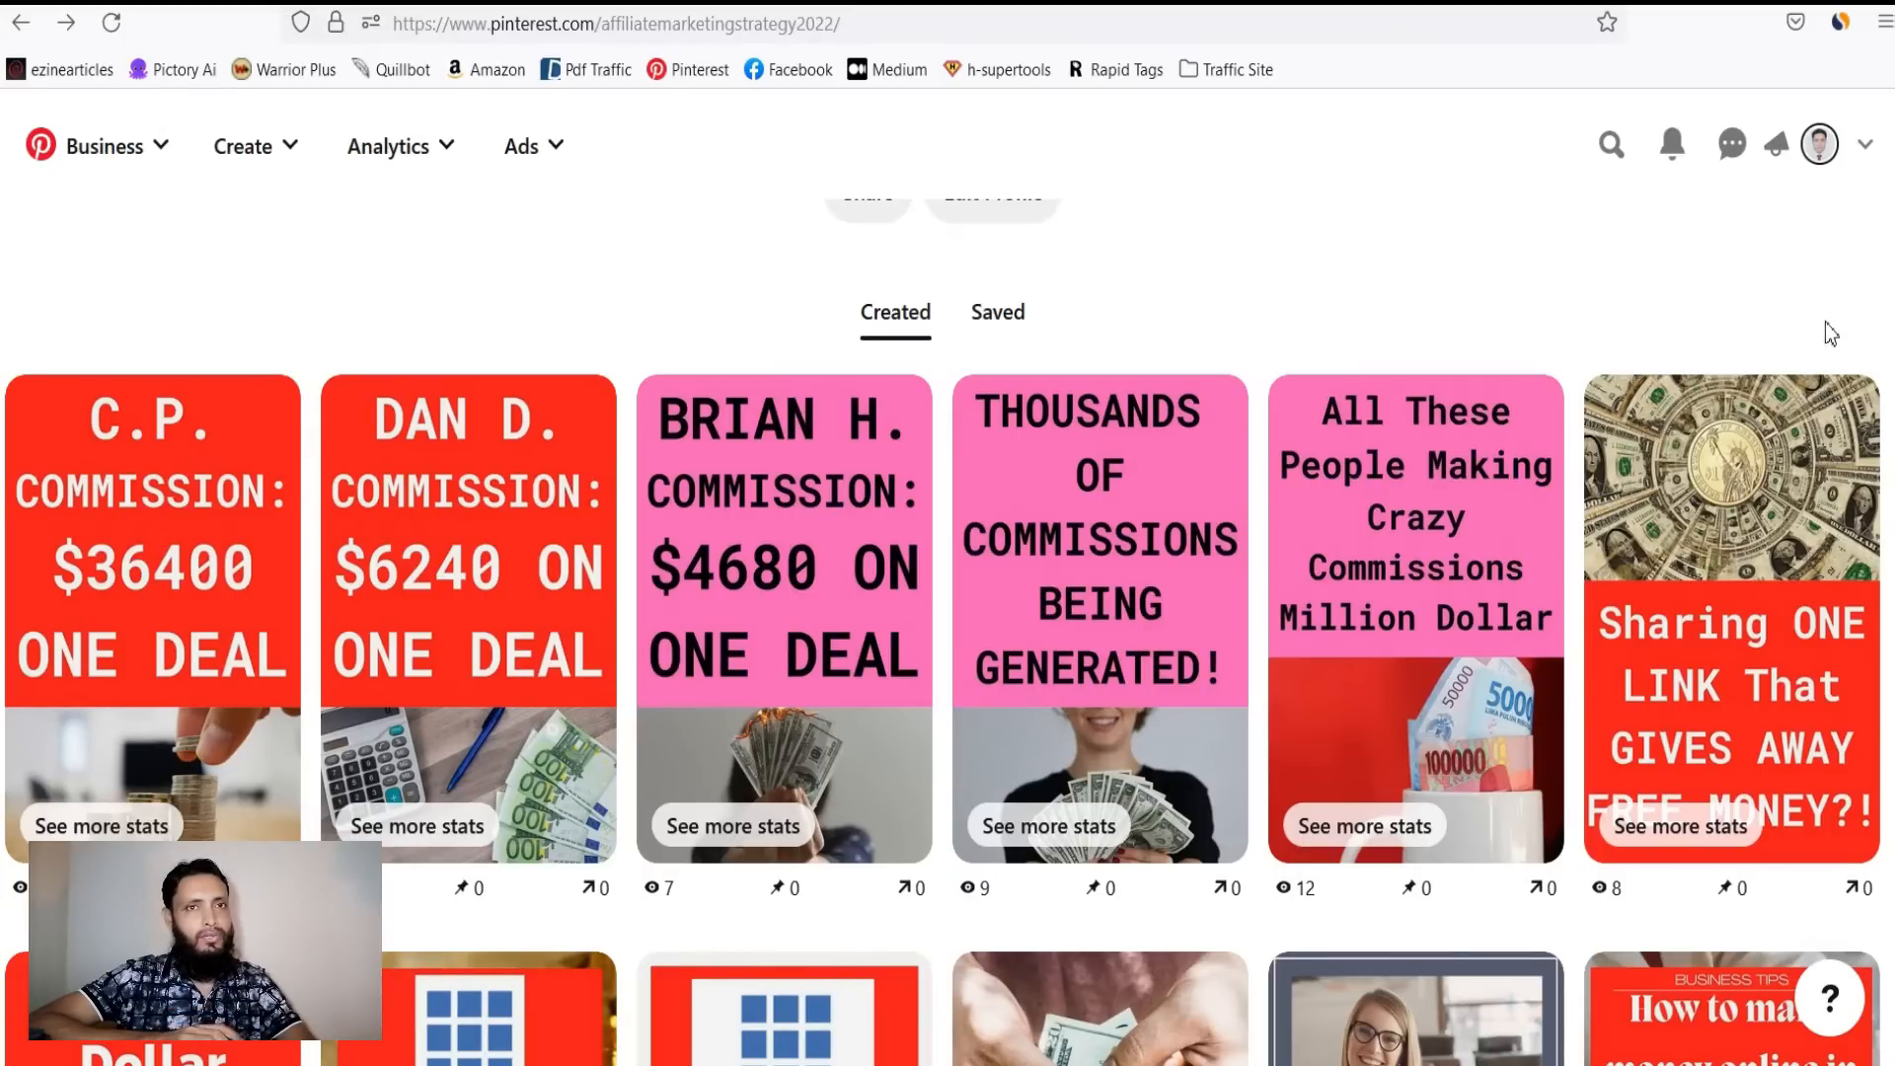
scroll(941, 632, "up", 8)
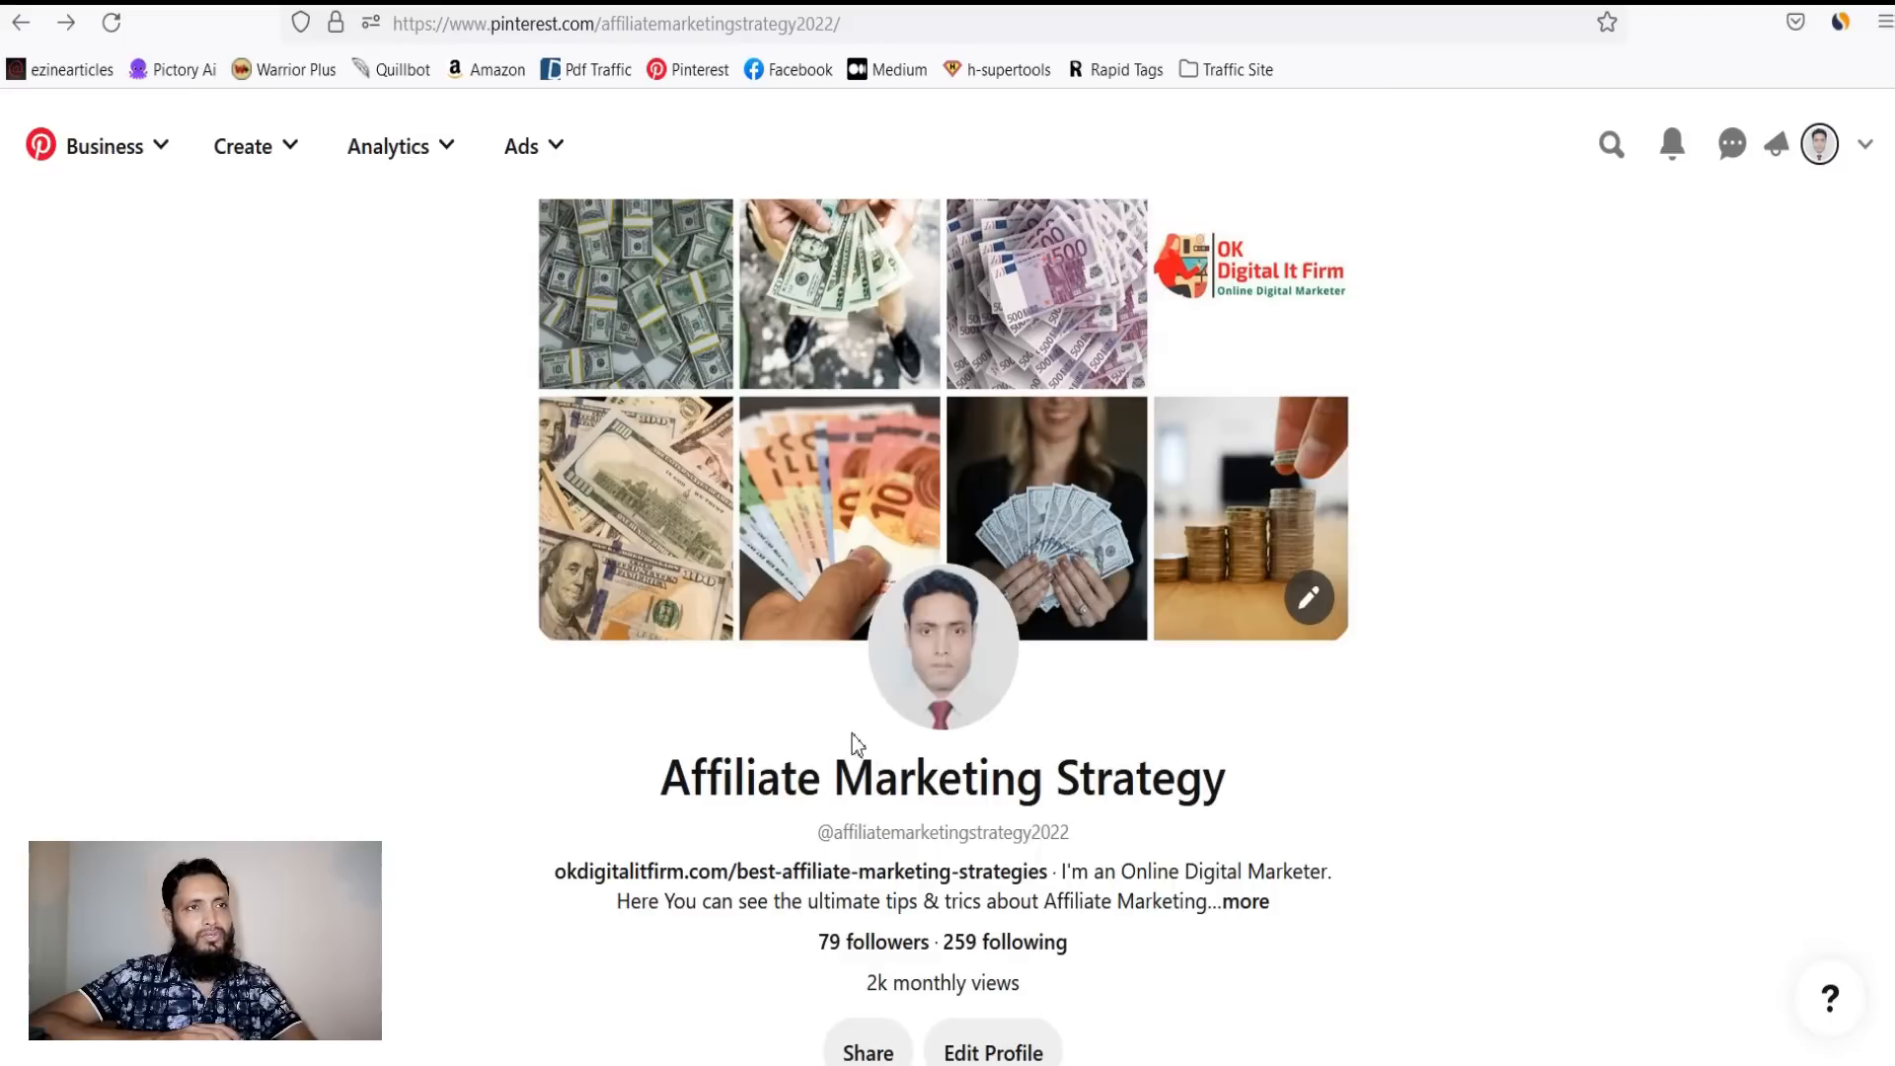
left_click(1610, 144)
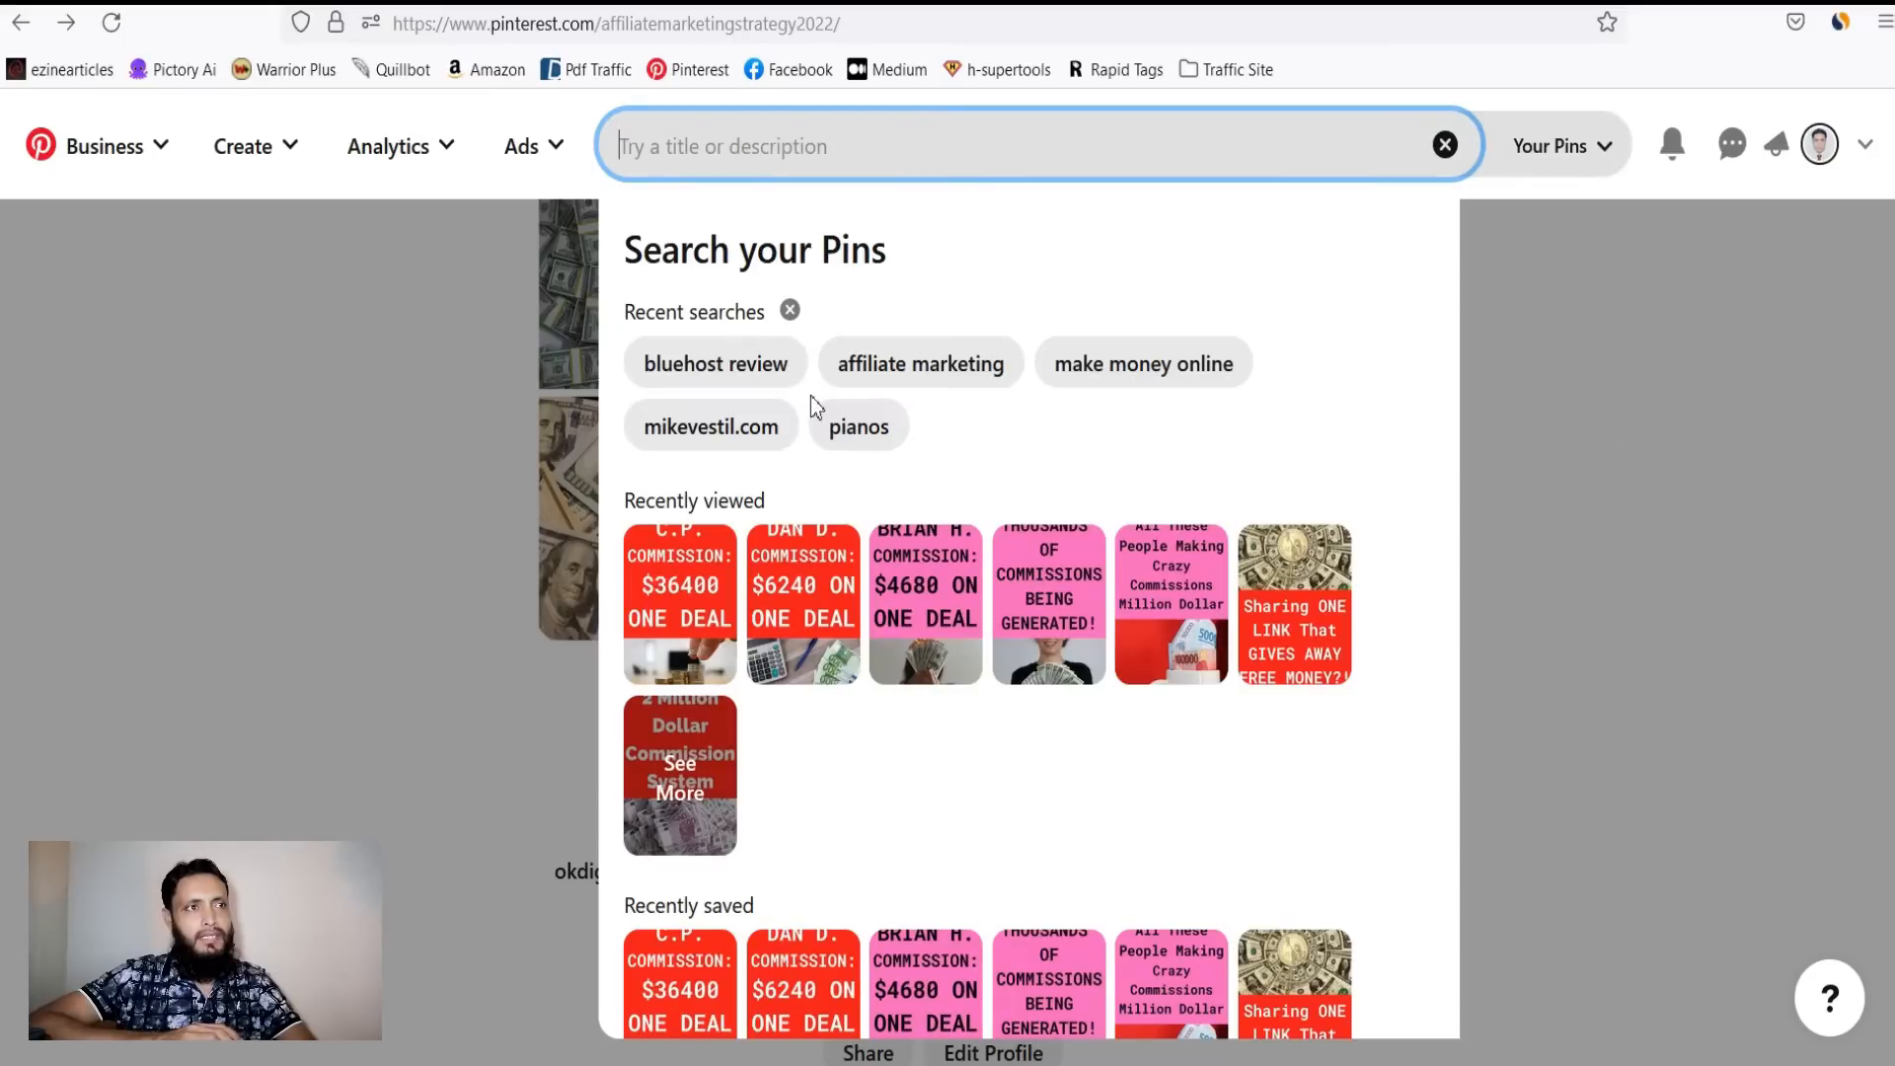
left_click(1445, 145)
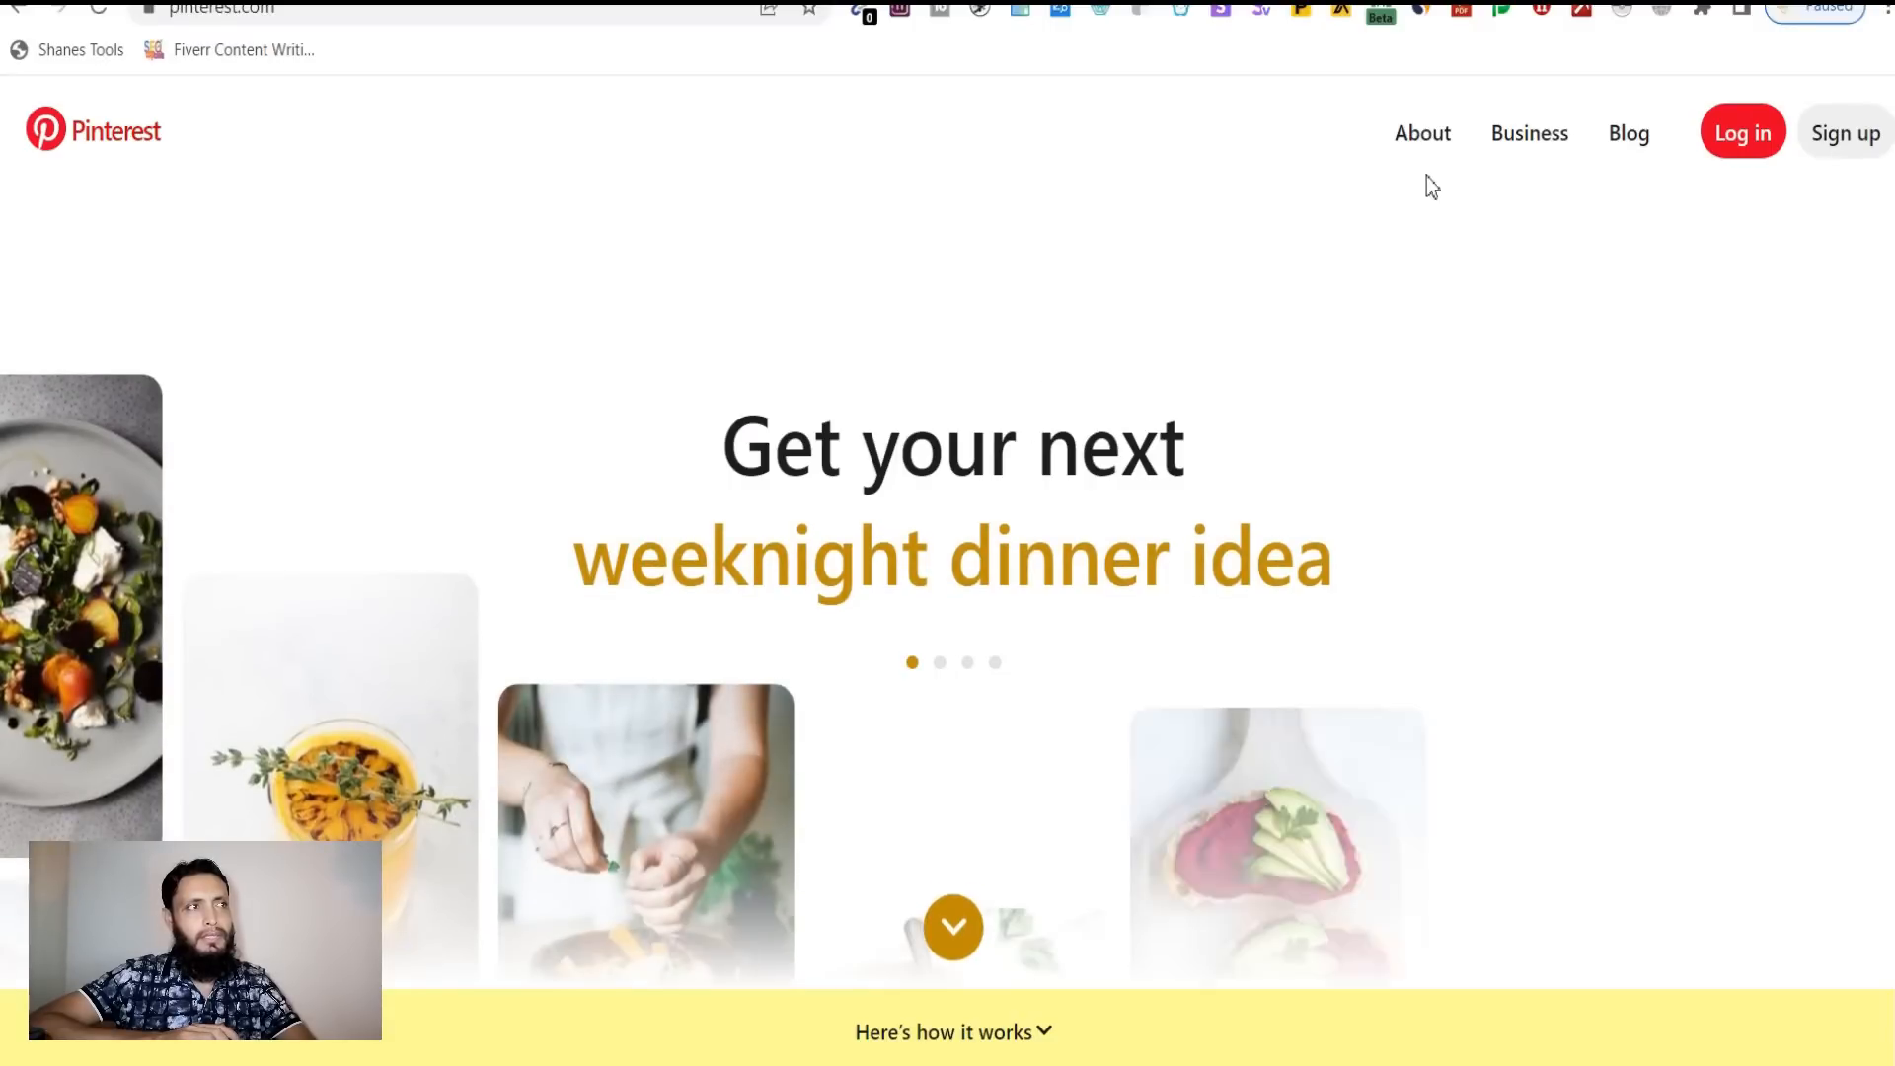
View the sign-up option on the logged-out Pinterest homepage and open the account settings of the Affiliate Marketing Strategy profile.
left_click(1844, 138)
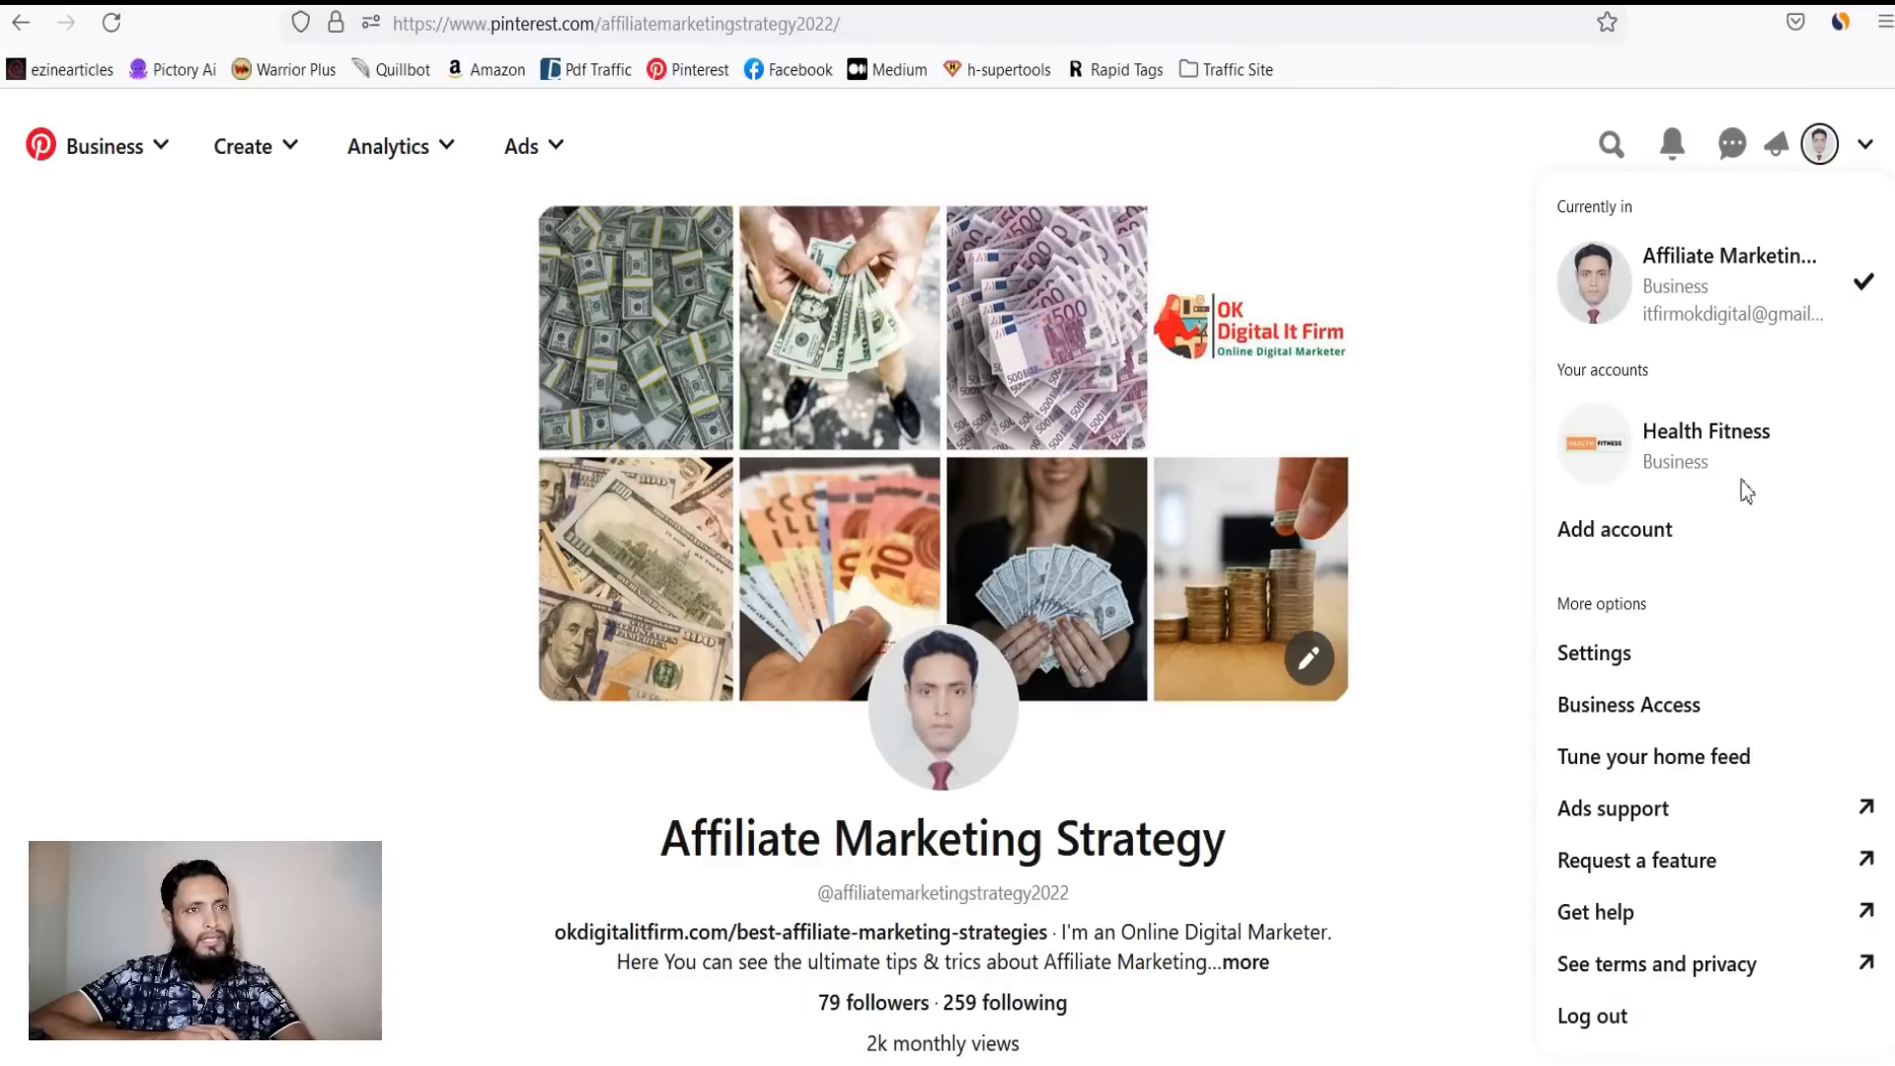
left_click(1860, 158)
left_click(1863, 158)
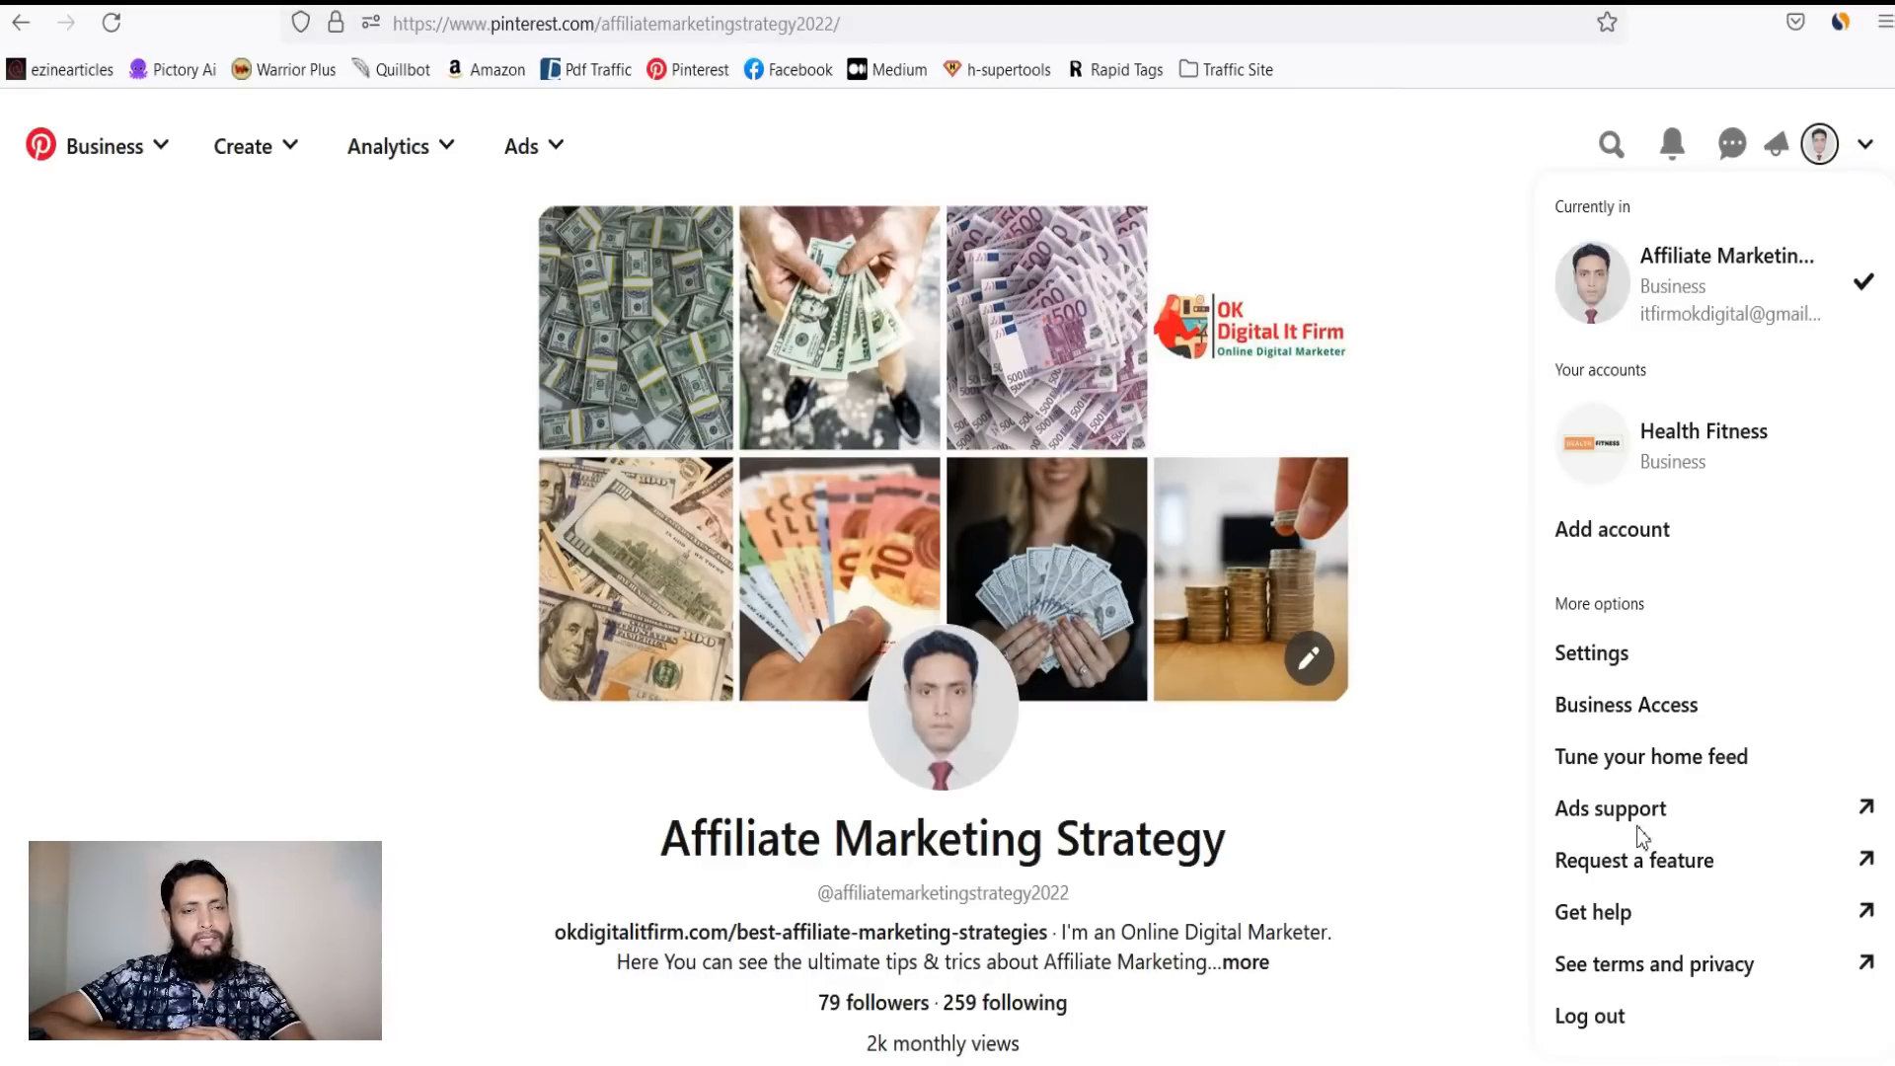
left_click(1591, 654)
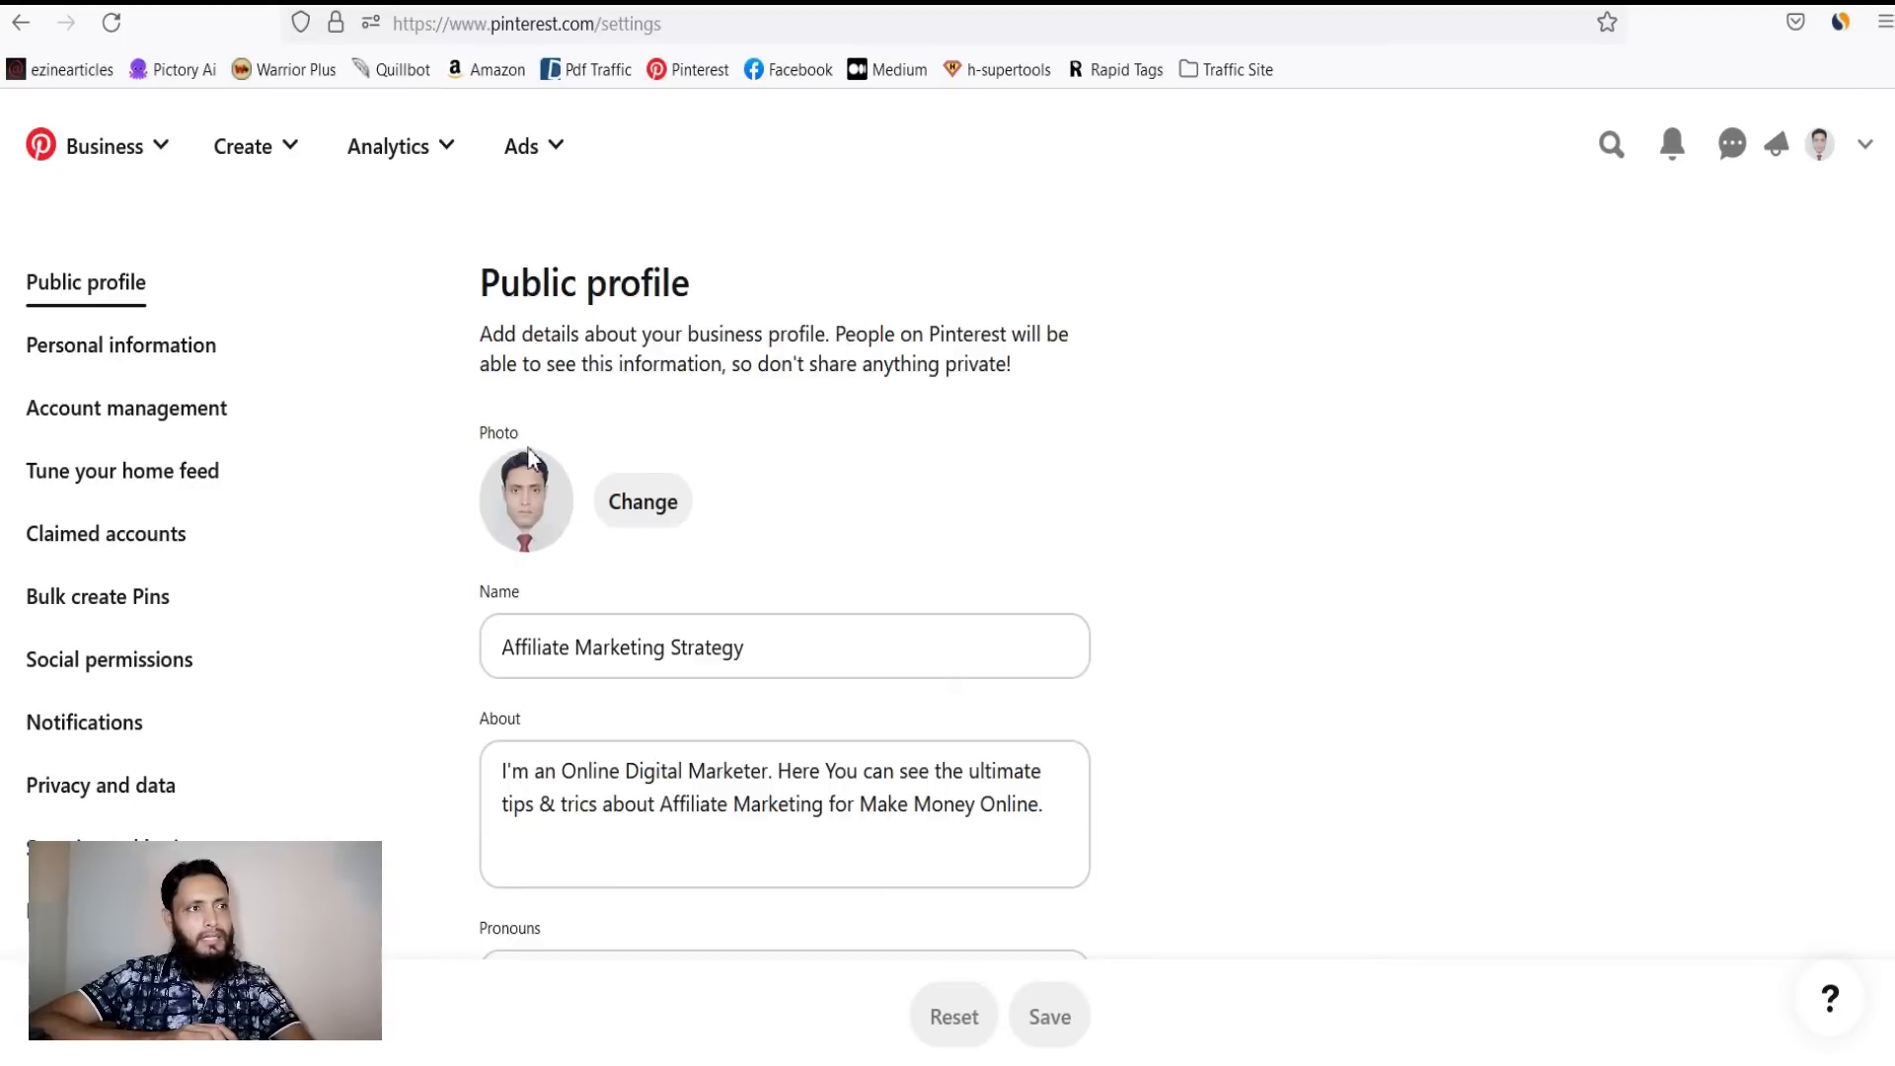
View the profile picture change option and review the public profile's About, Pronouns, Website and Username fields.
left_click(632, 513)
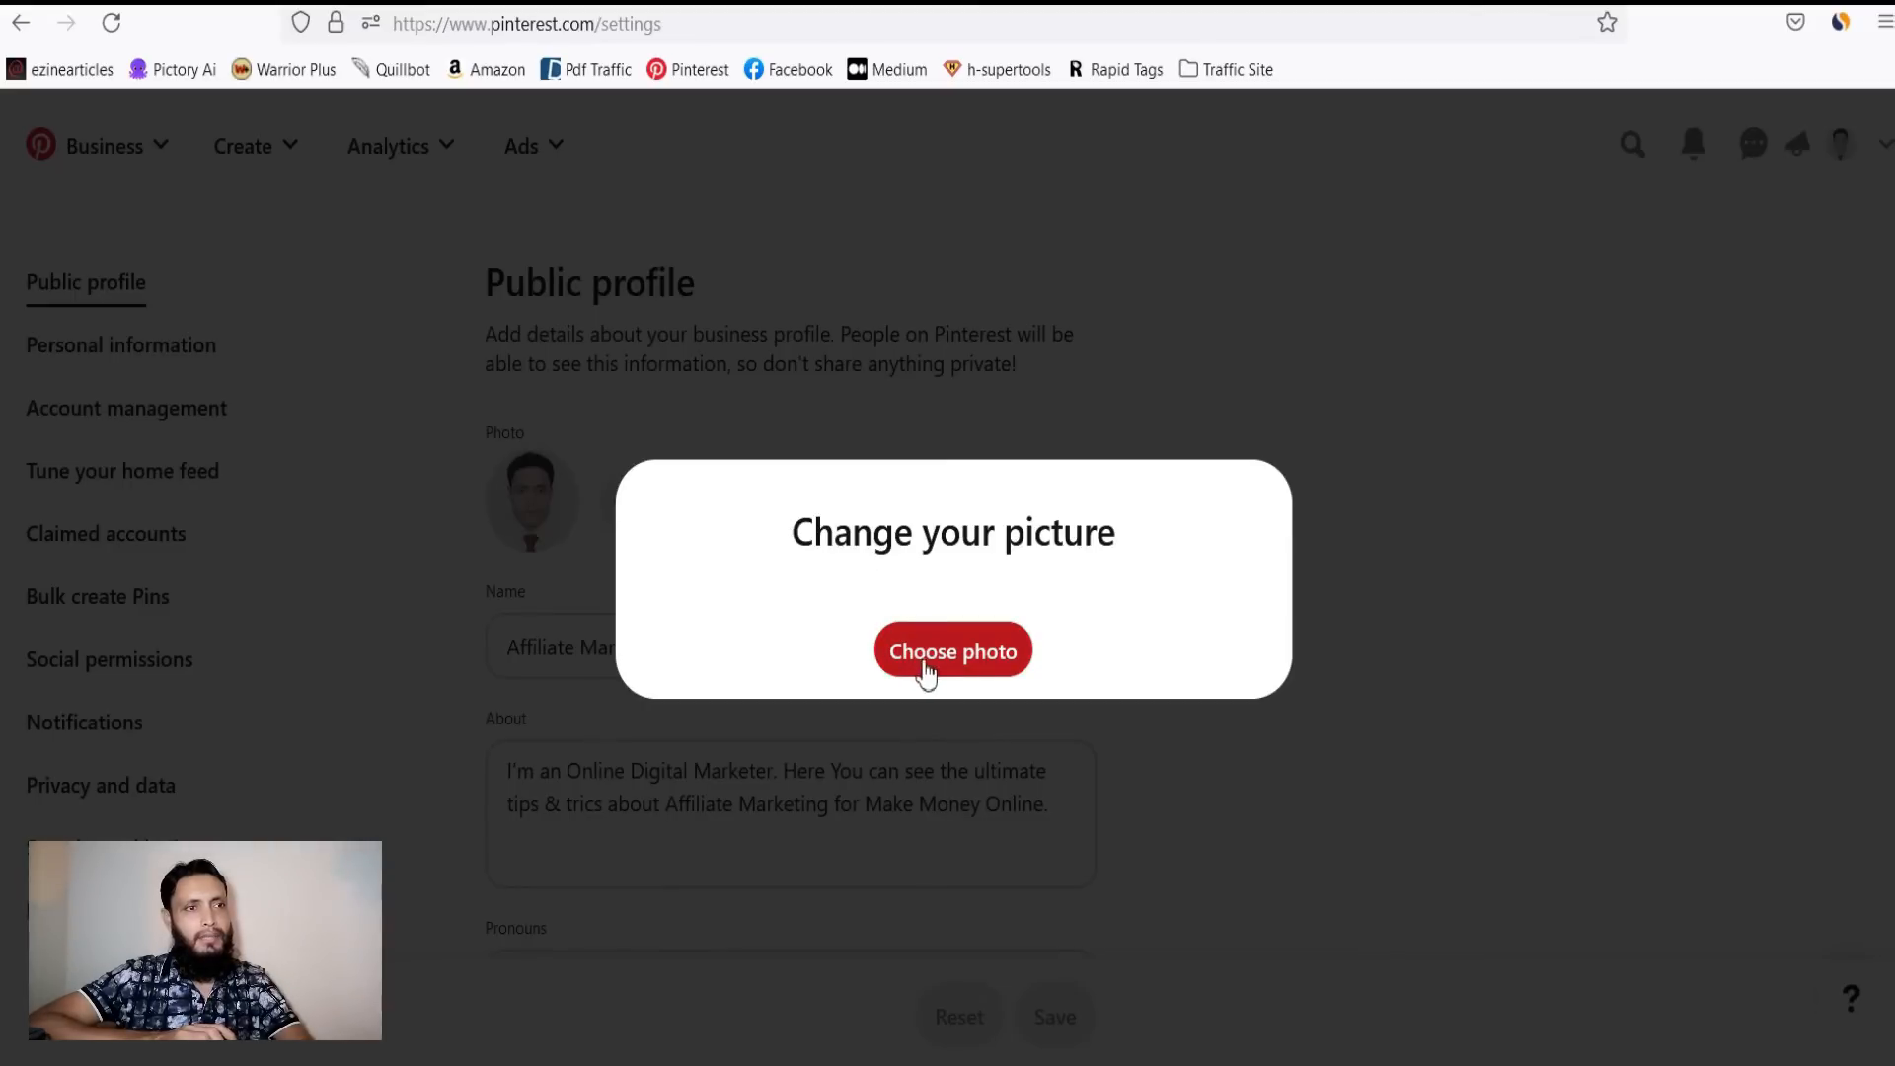
left_click(1519, 580)
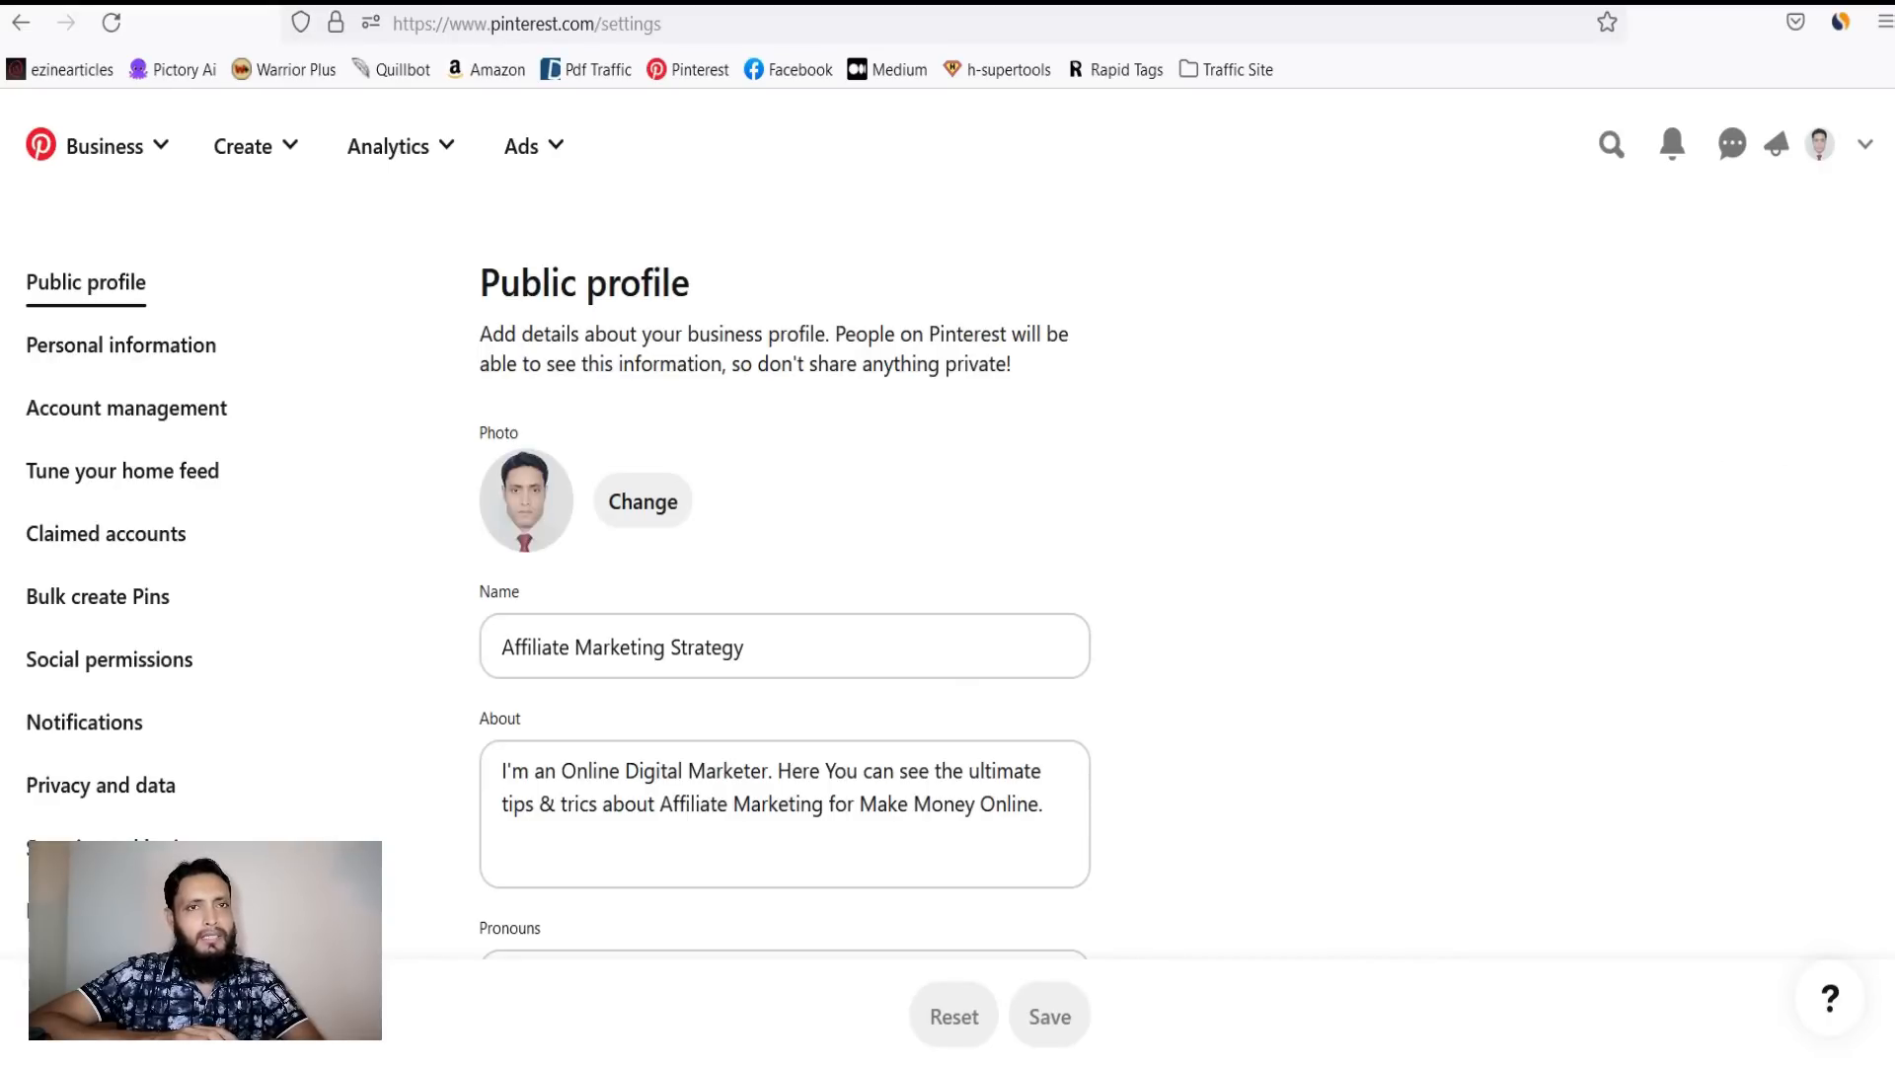
scroll(785, 578, "down", 3)
scroll(927, 574, "down", 2)
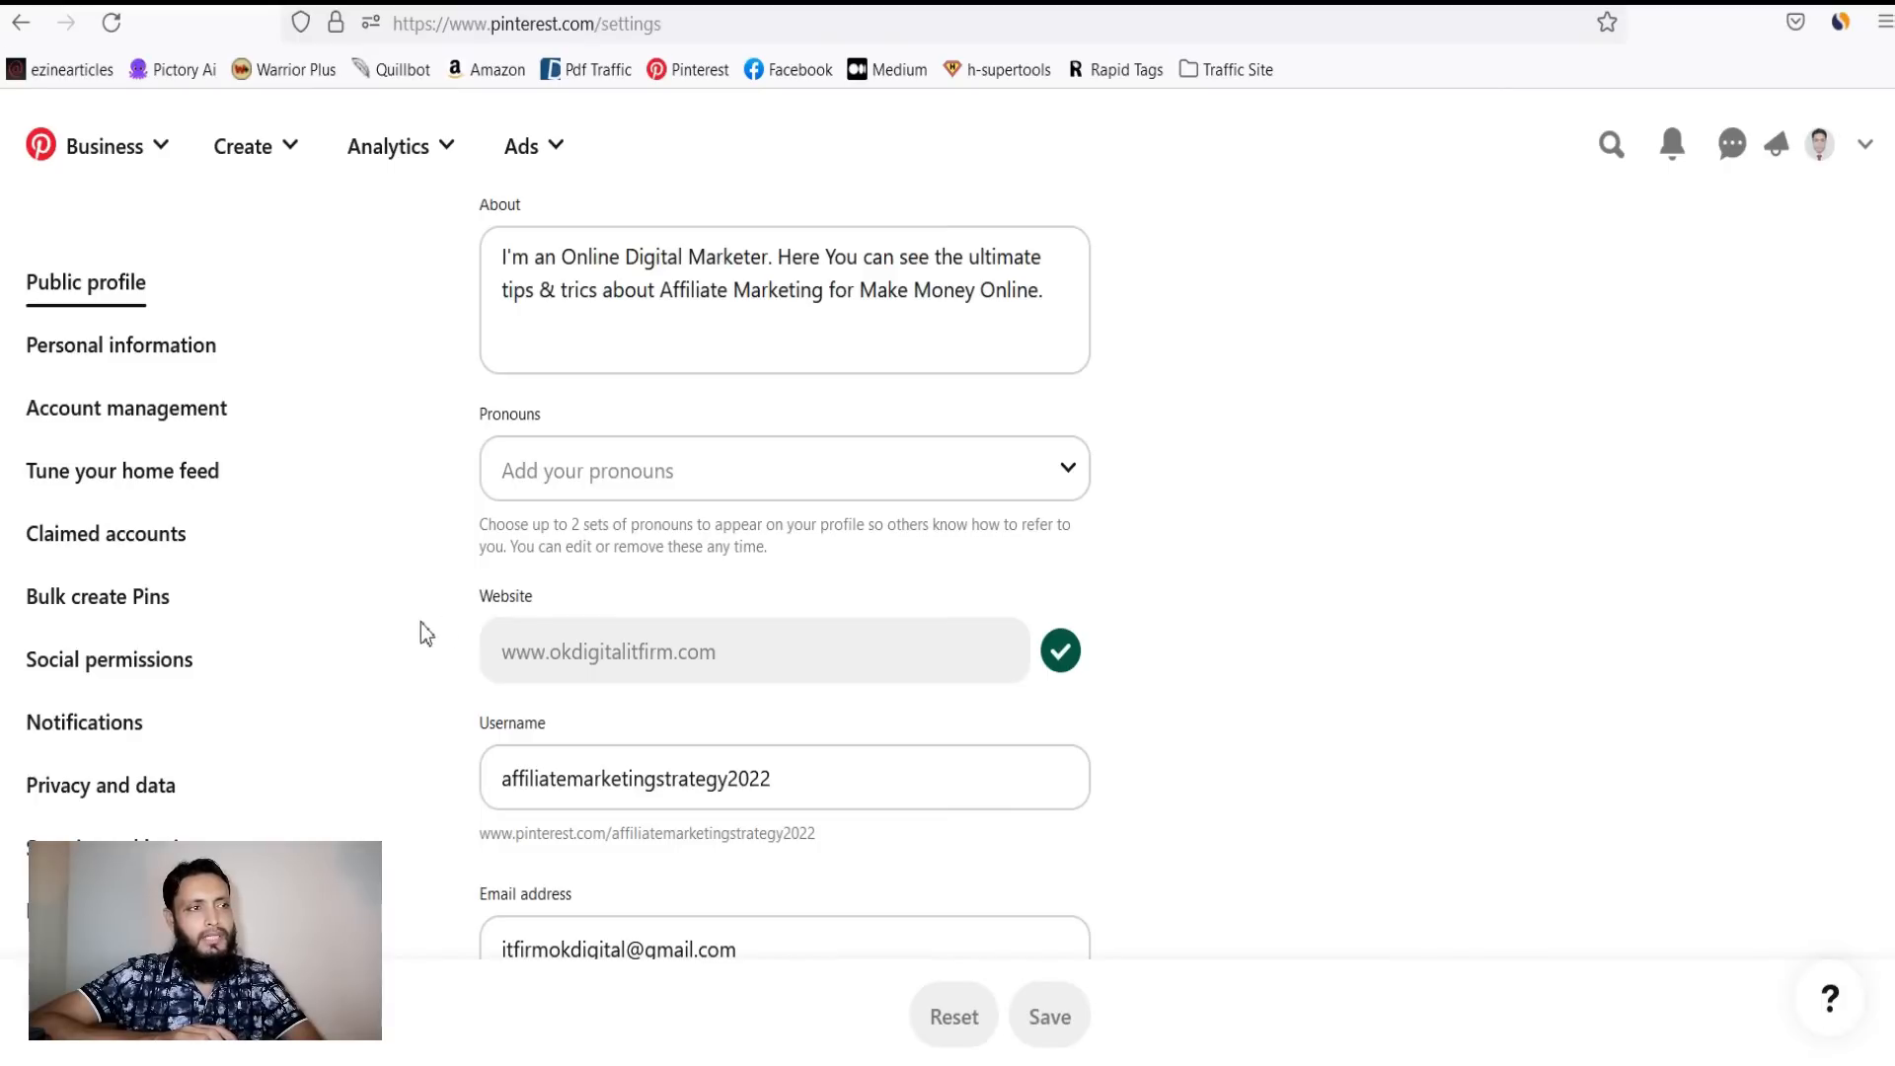
Start a website claim under Claimed accounts and copy the HTML tag, followed by the TXT verification record.
left_click(79, 544)
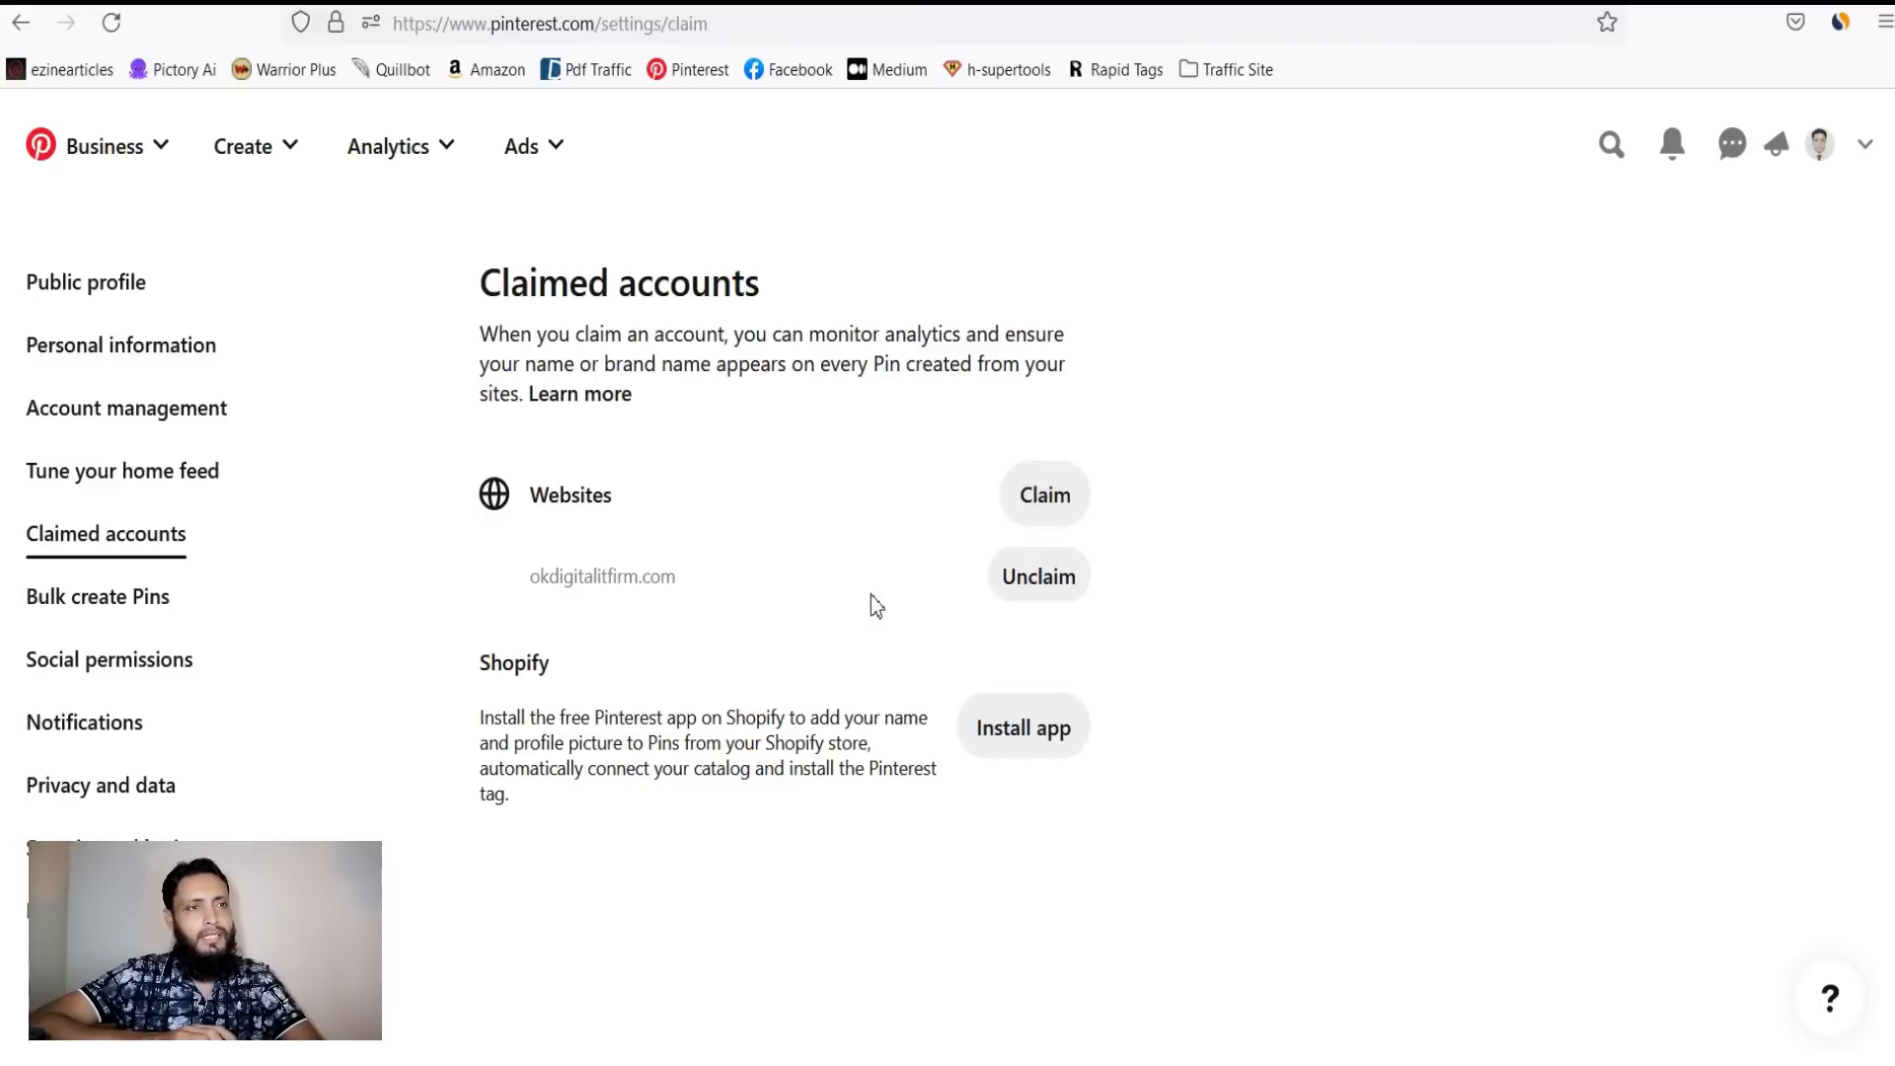
left_click(1046, 508)
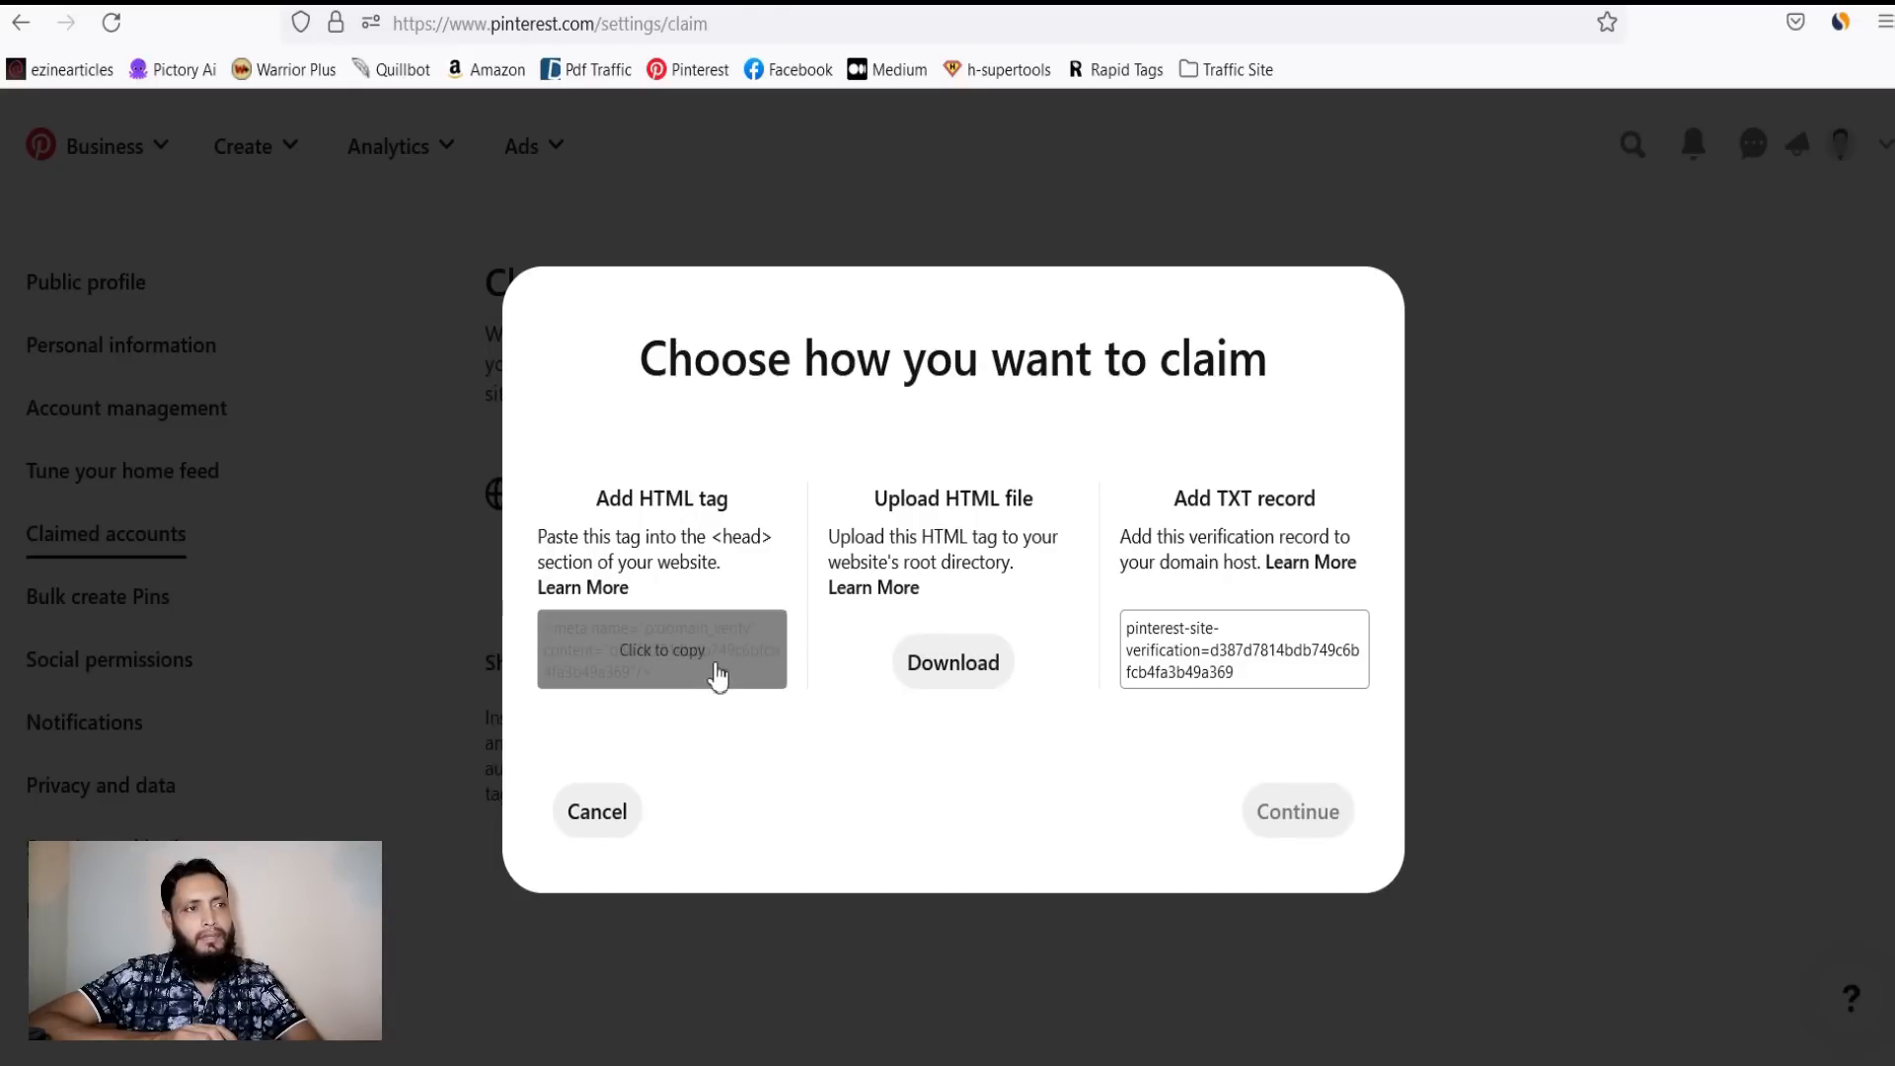
left_click(667, 677)
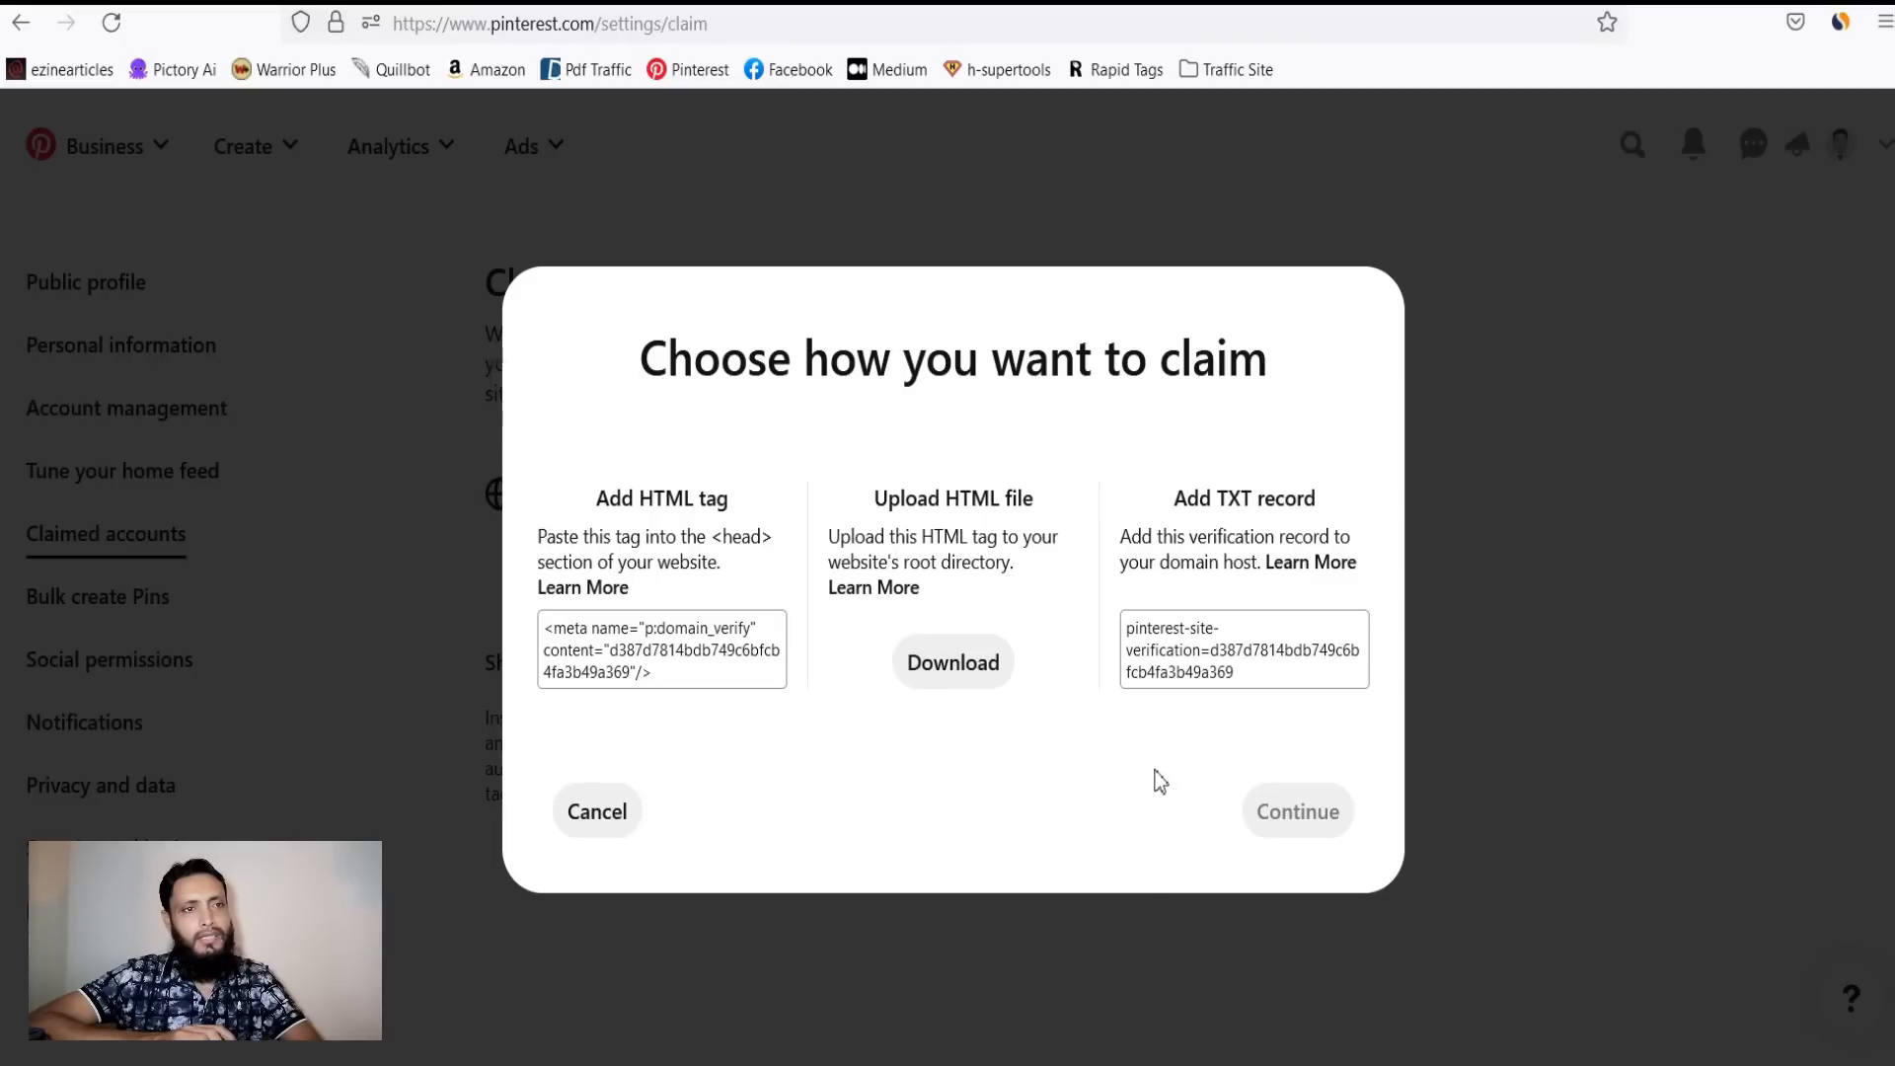
left_click(1181, 672)
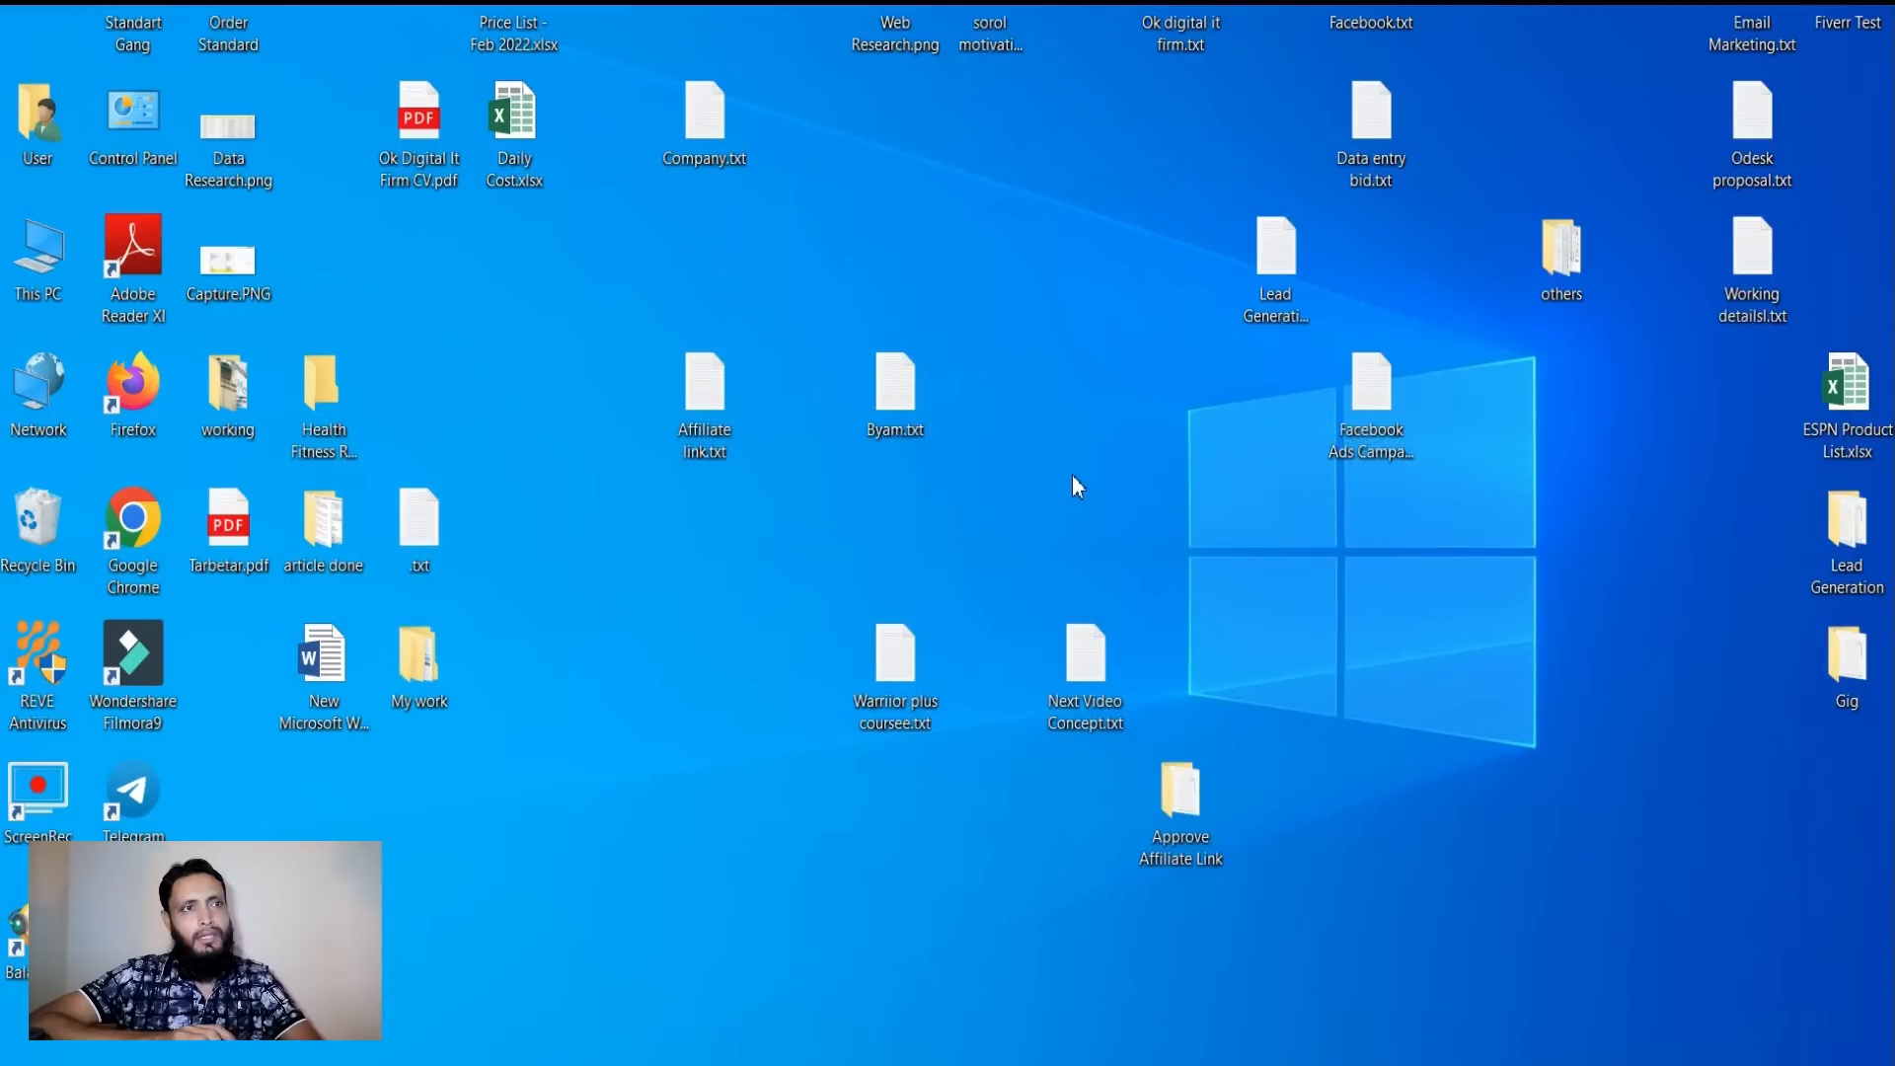
Create a new text document on the desktop, keeping its default name, and paste the copied Pinterest site-verification record into it.
right_click(1076, 485)
mouse_move(1252, 675)
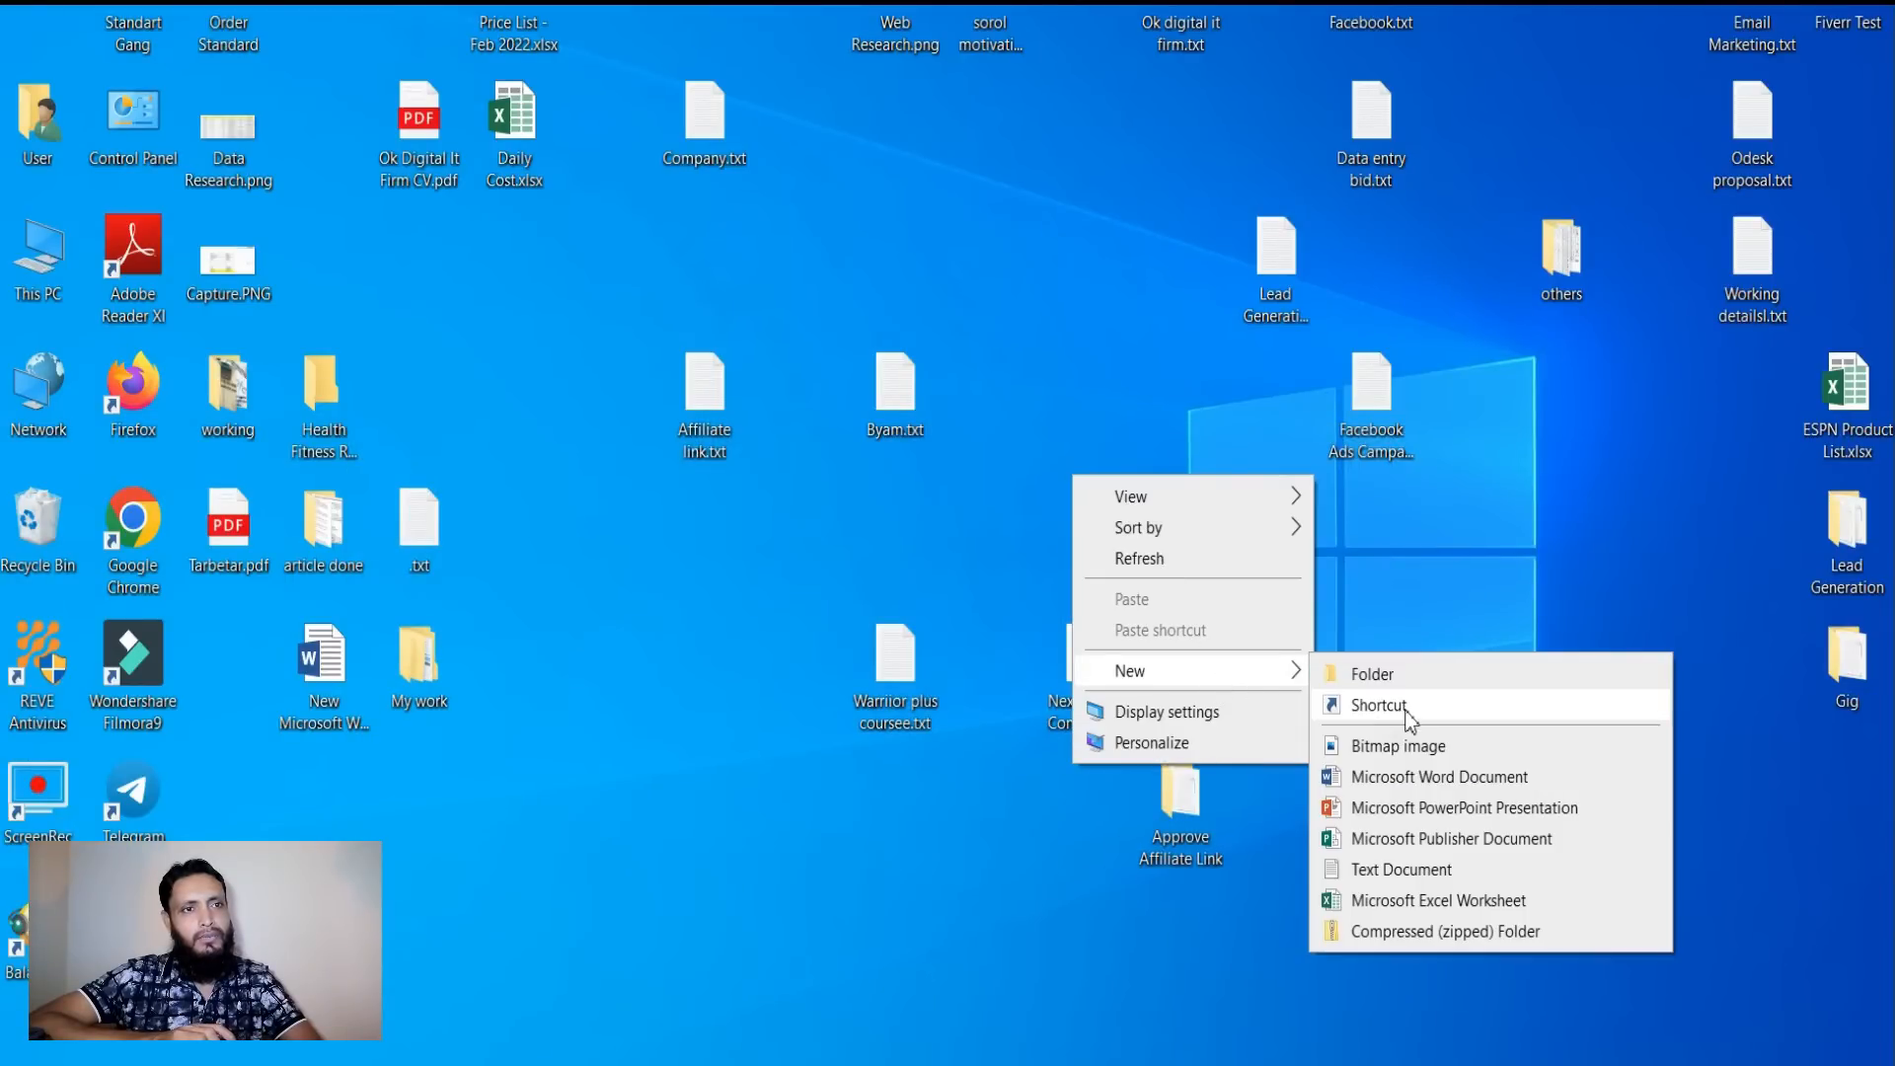
left_click(1418, 869)
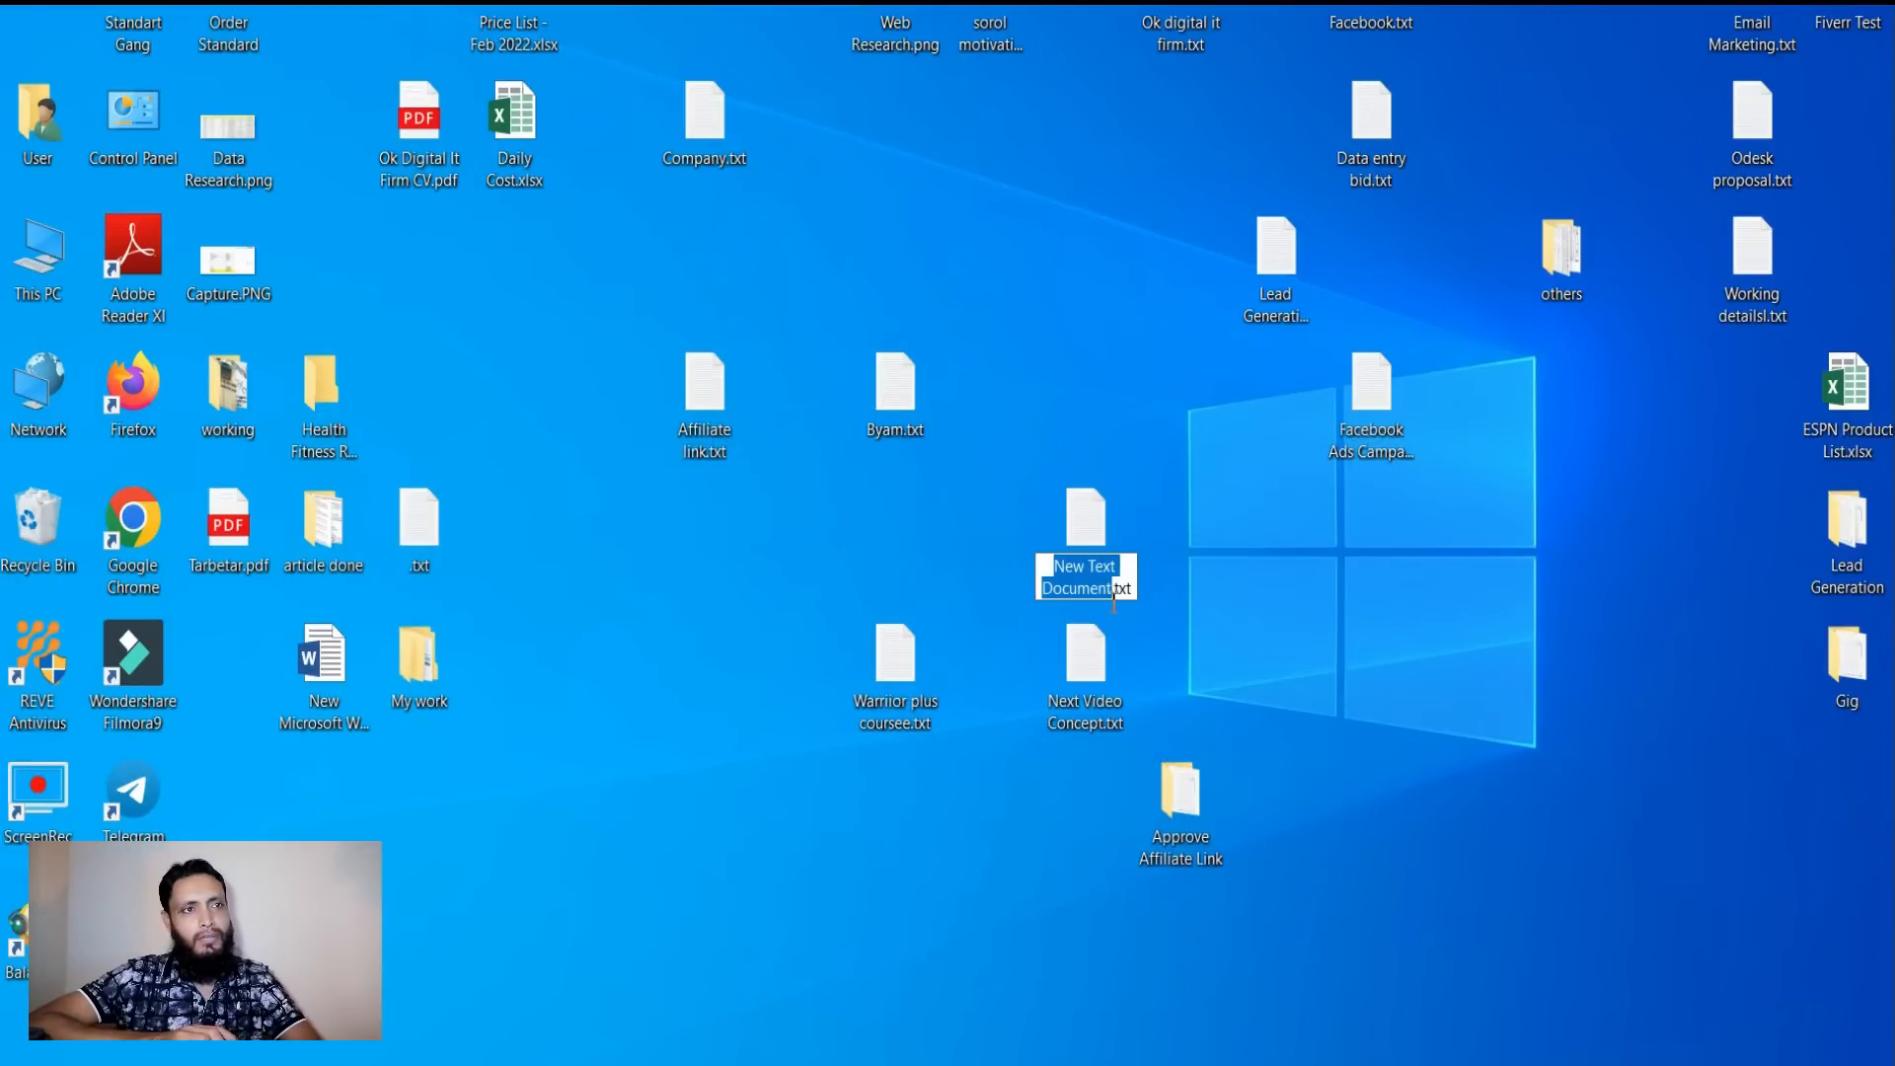
key("Return")
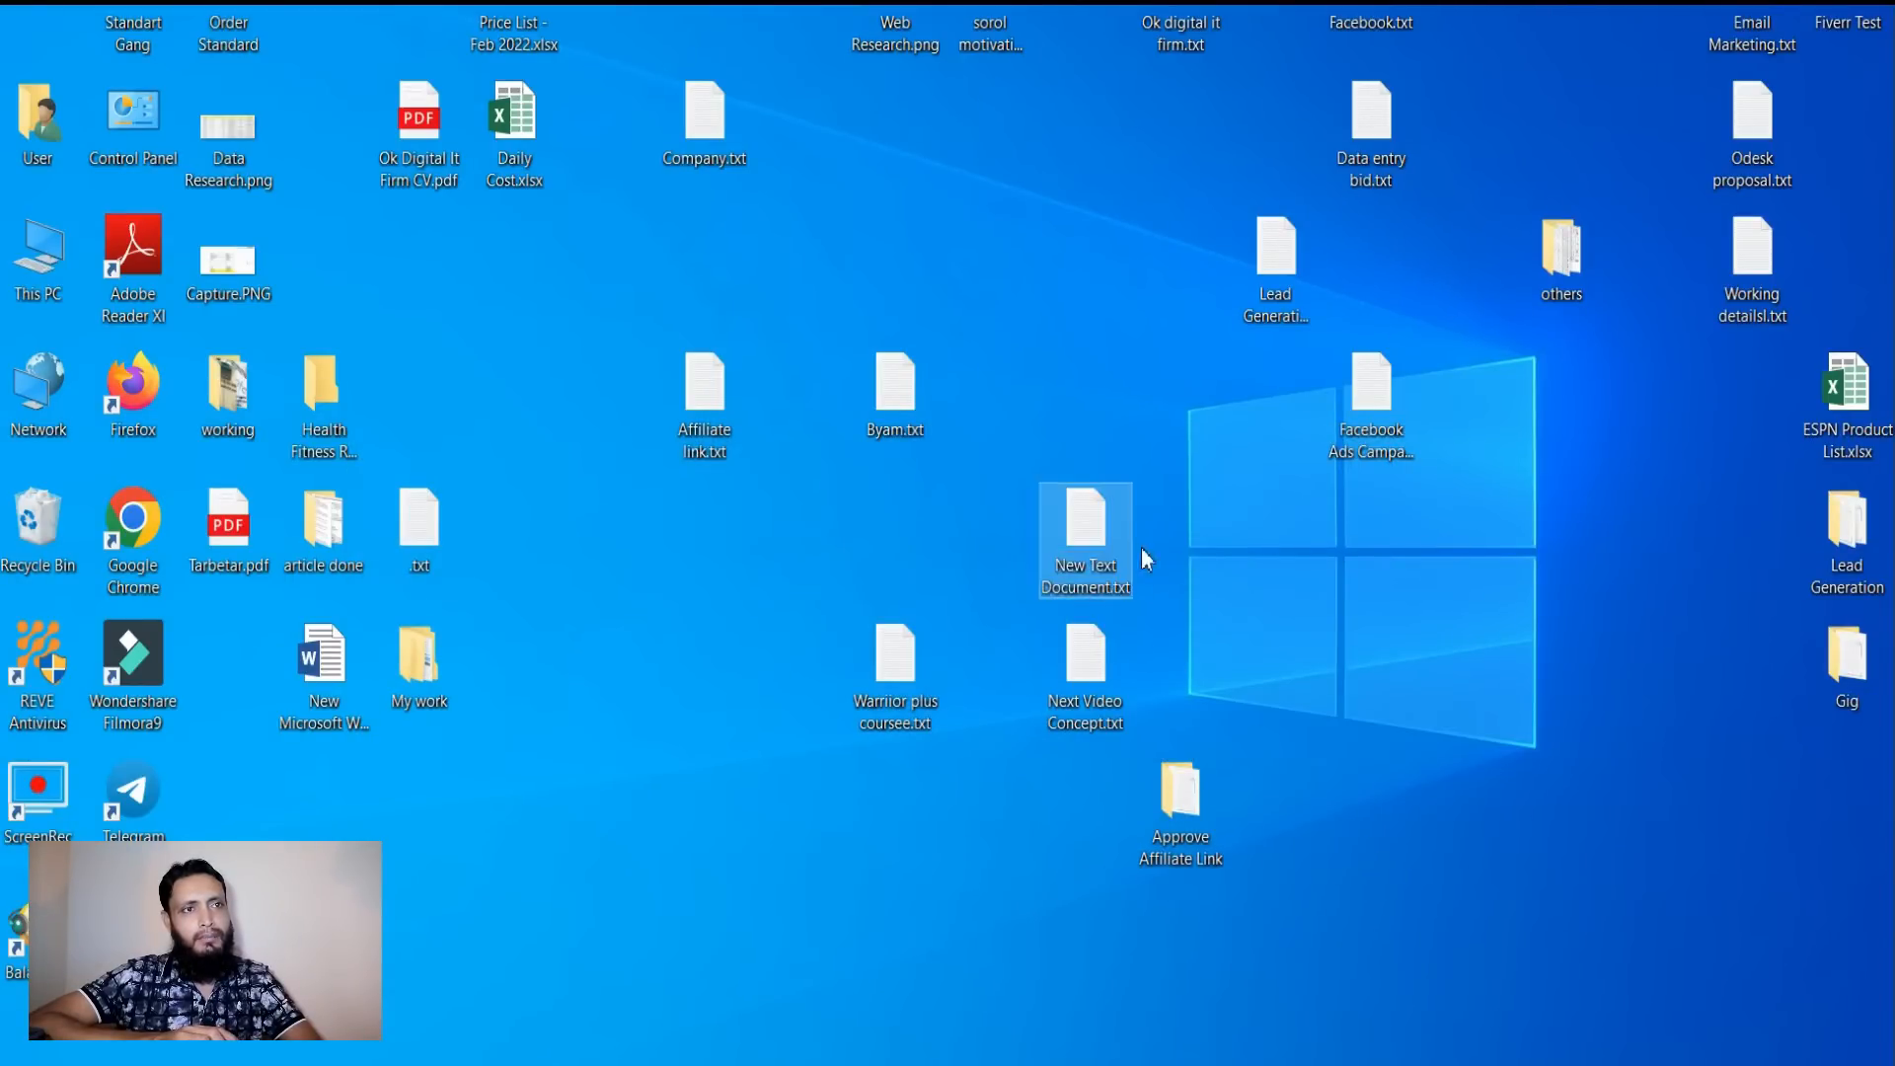
double_click(1088, 554)
right_click(975, 507)
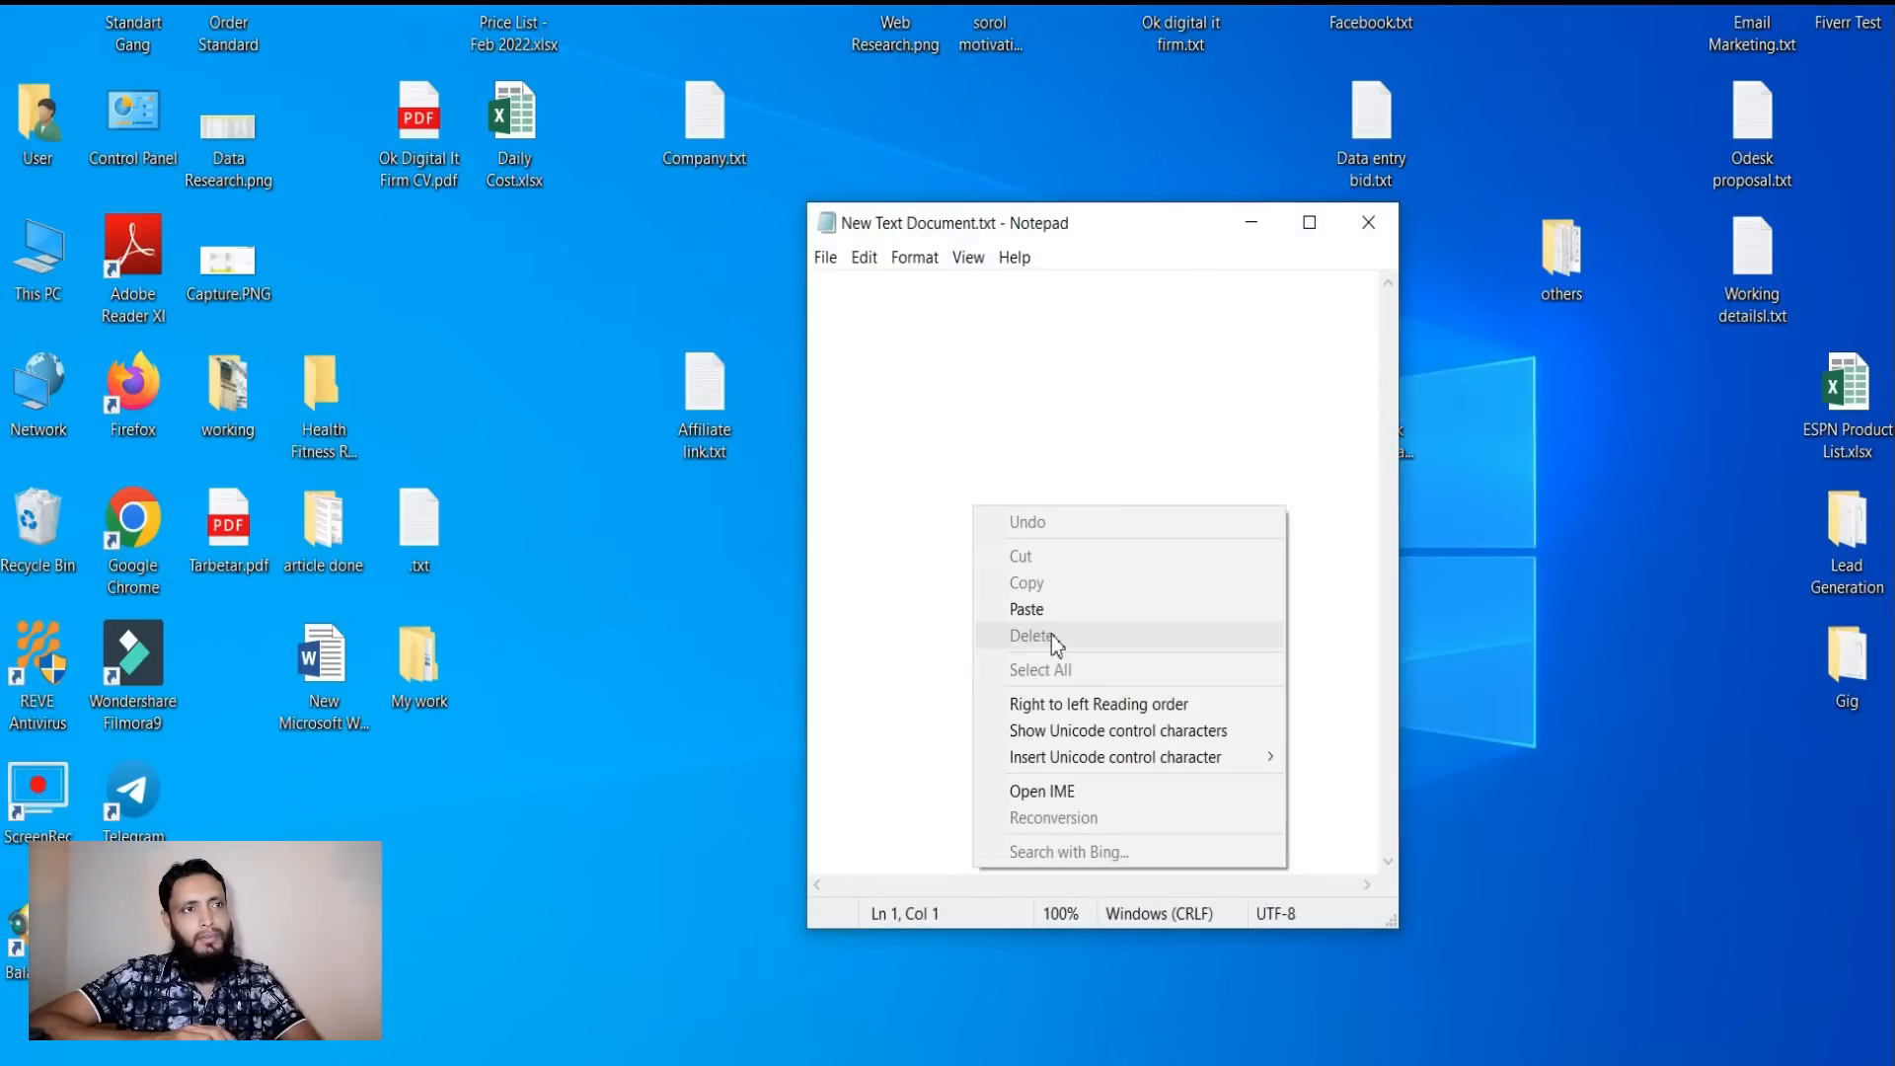
left_click(1058, 614)
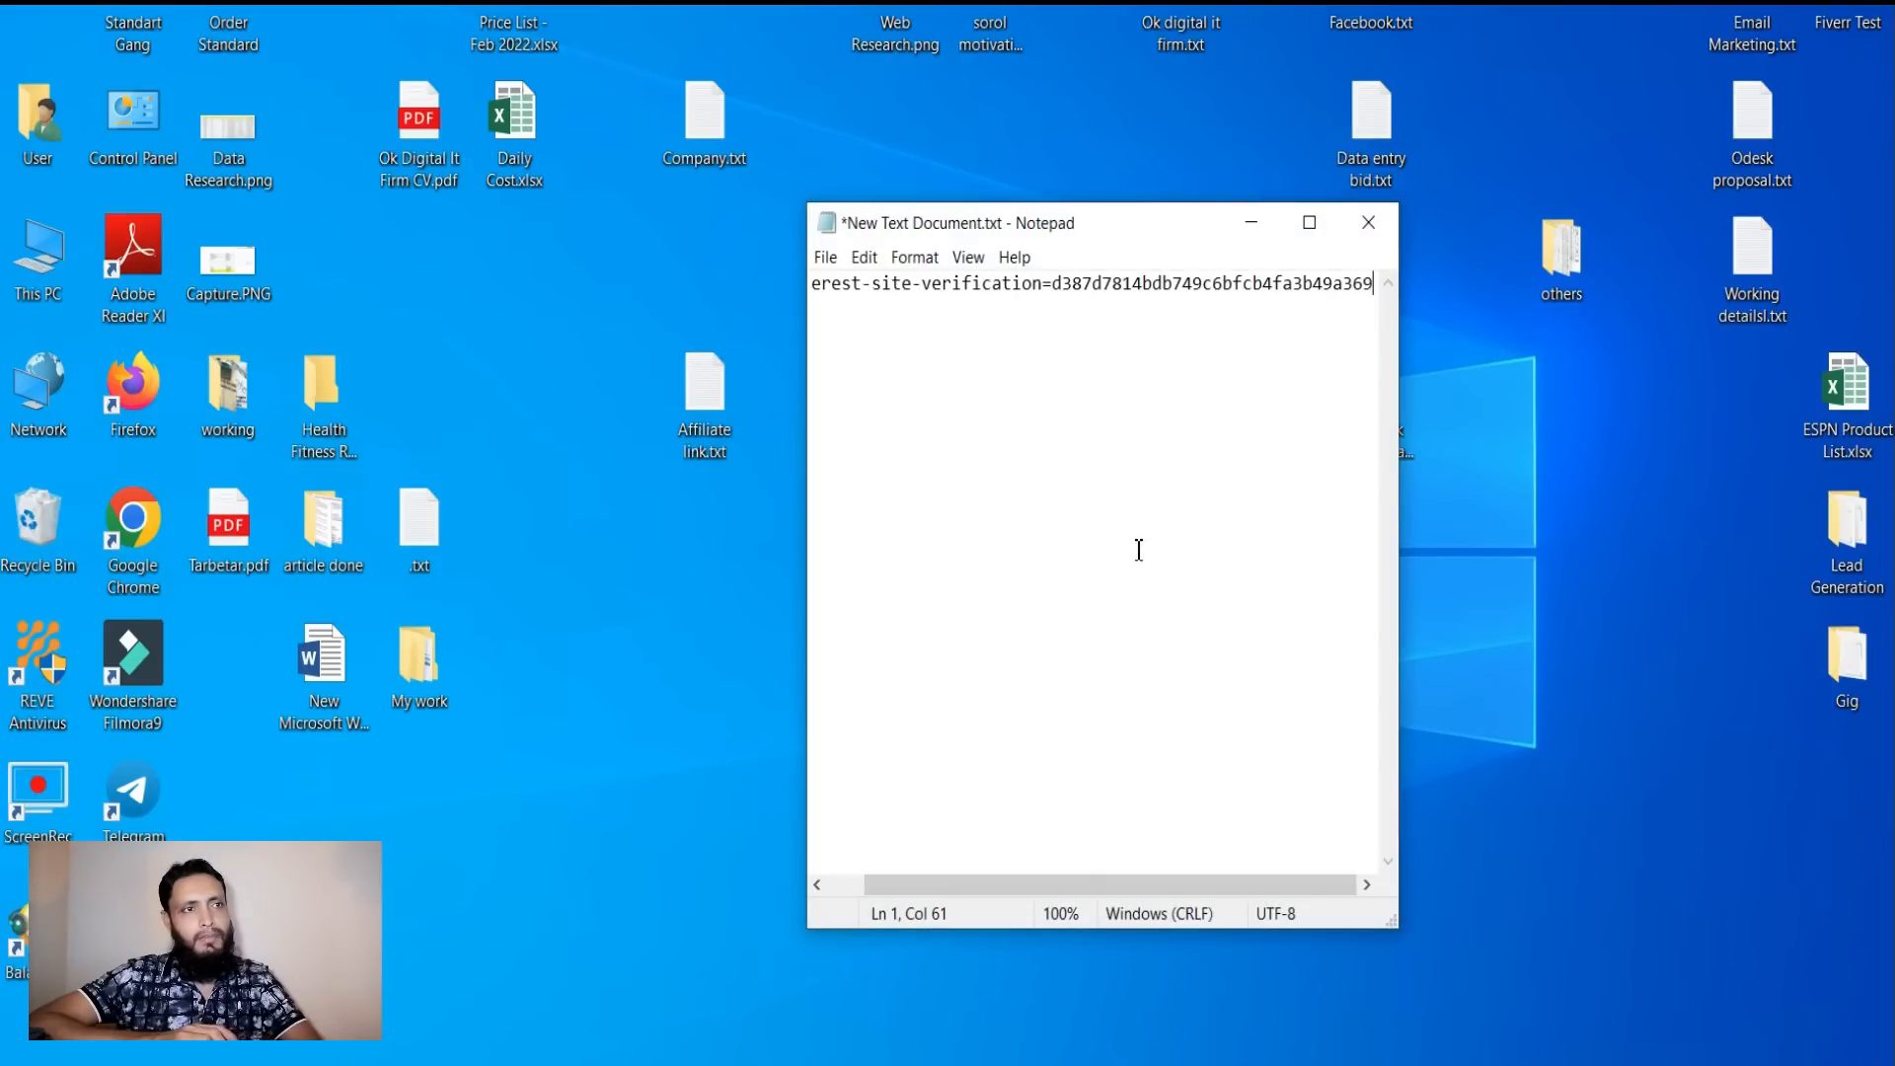
Close the text document without saving the pasted verification record and delete New Text Document.txt from the desktop.
left_click(1368, 222)
left_click(1016, 568)
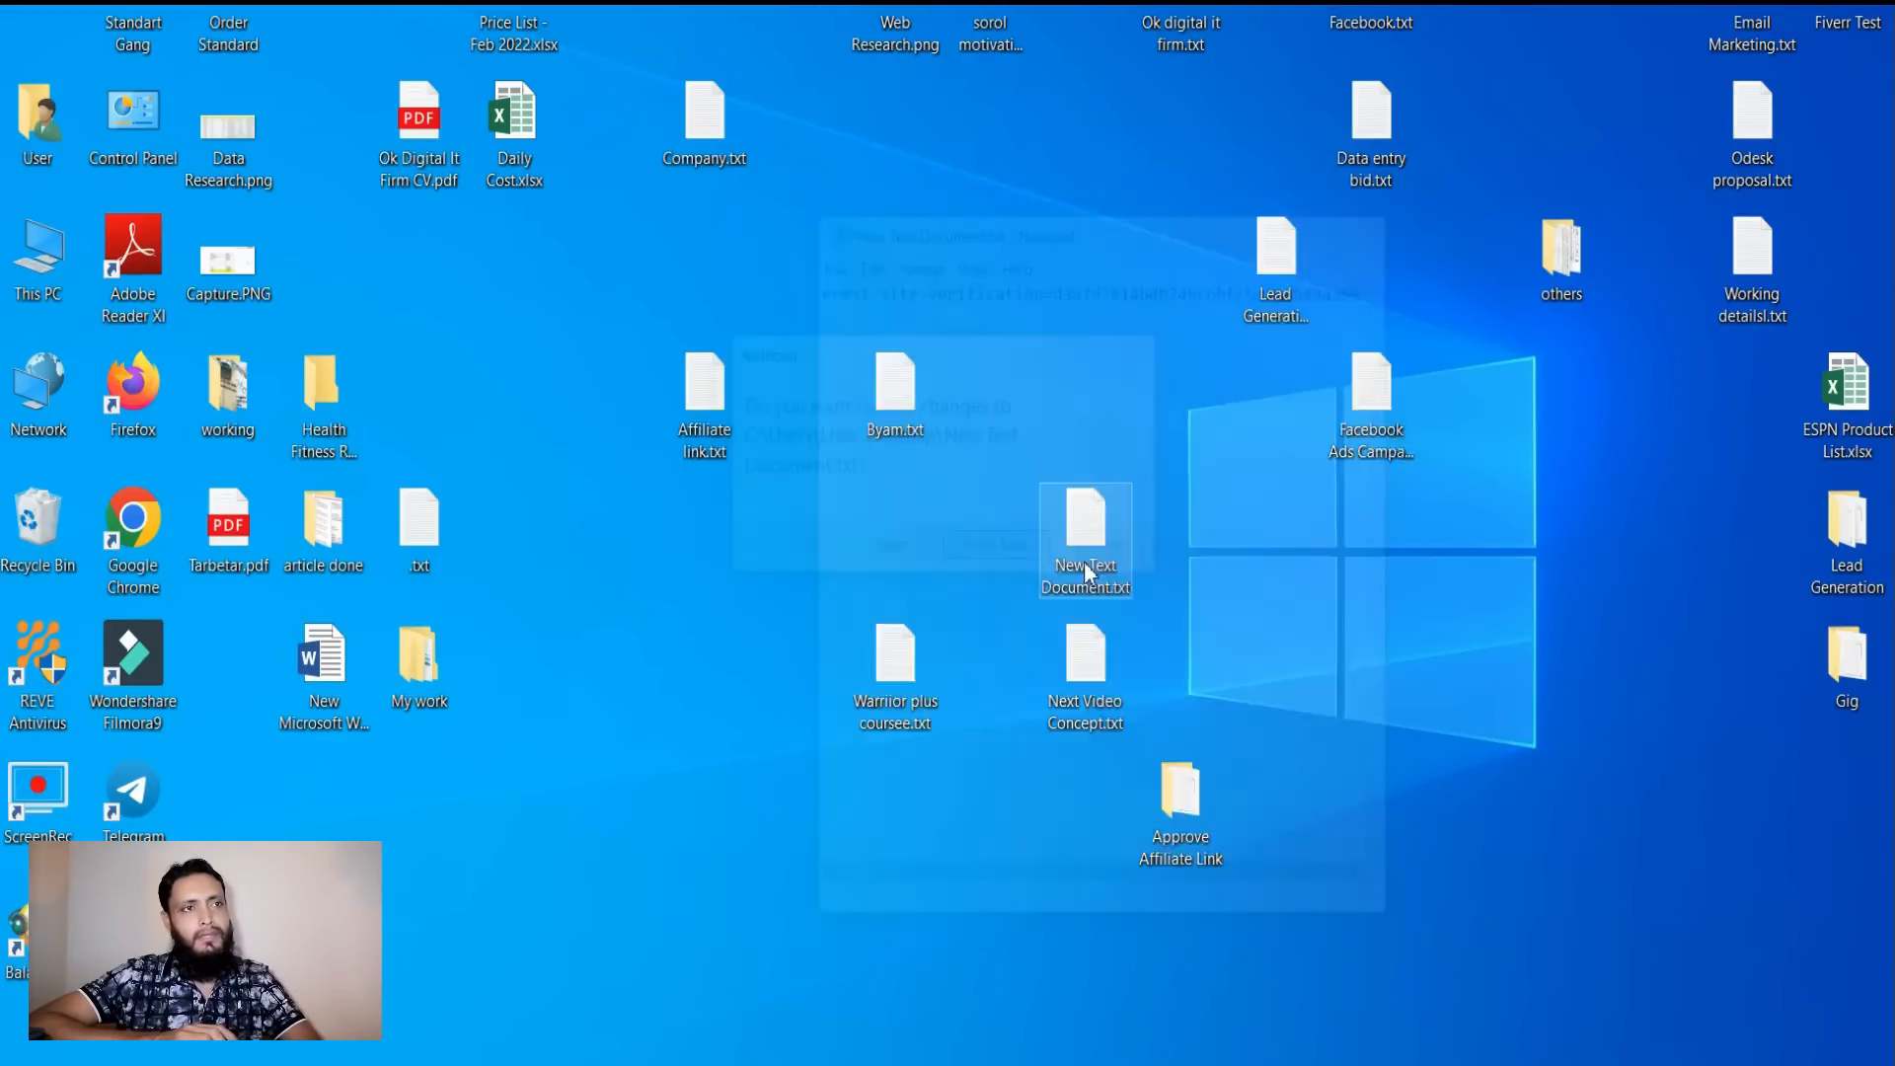
left_click(1088, 564)
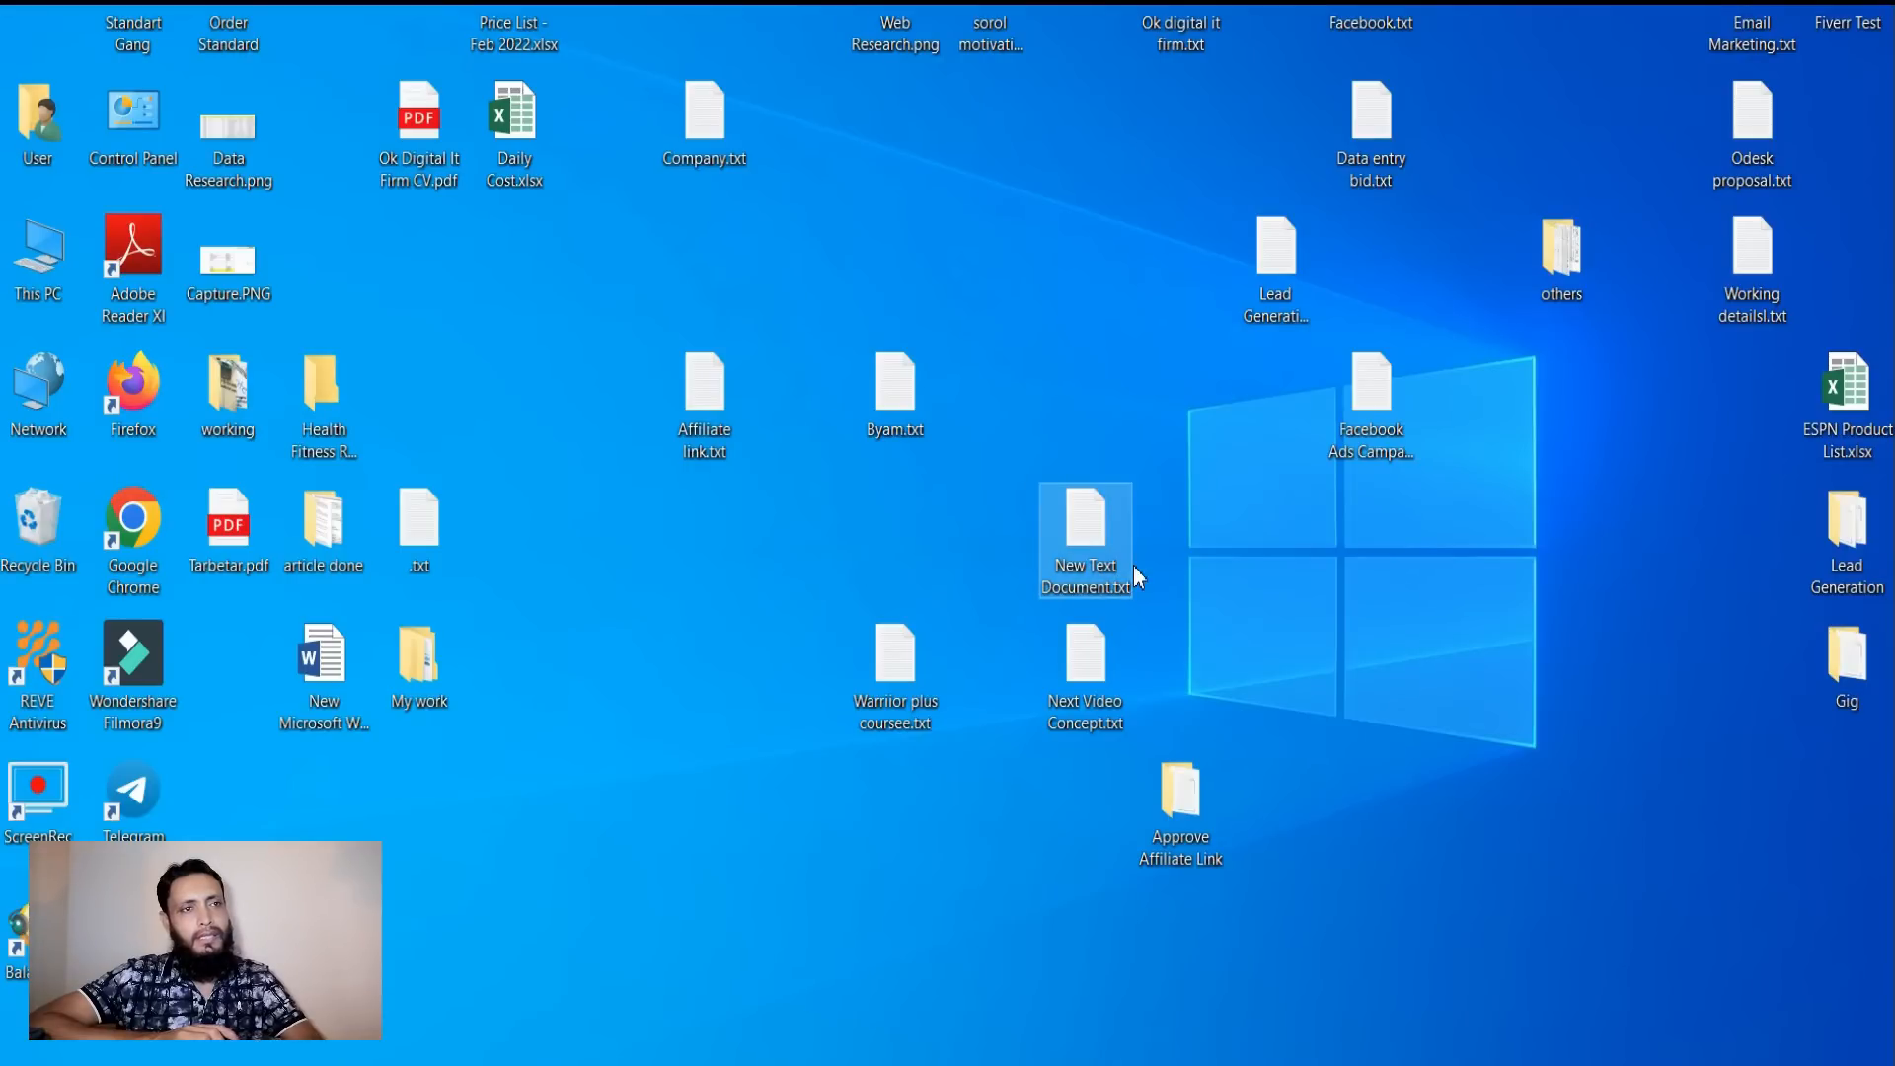
key("Delete")
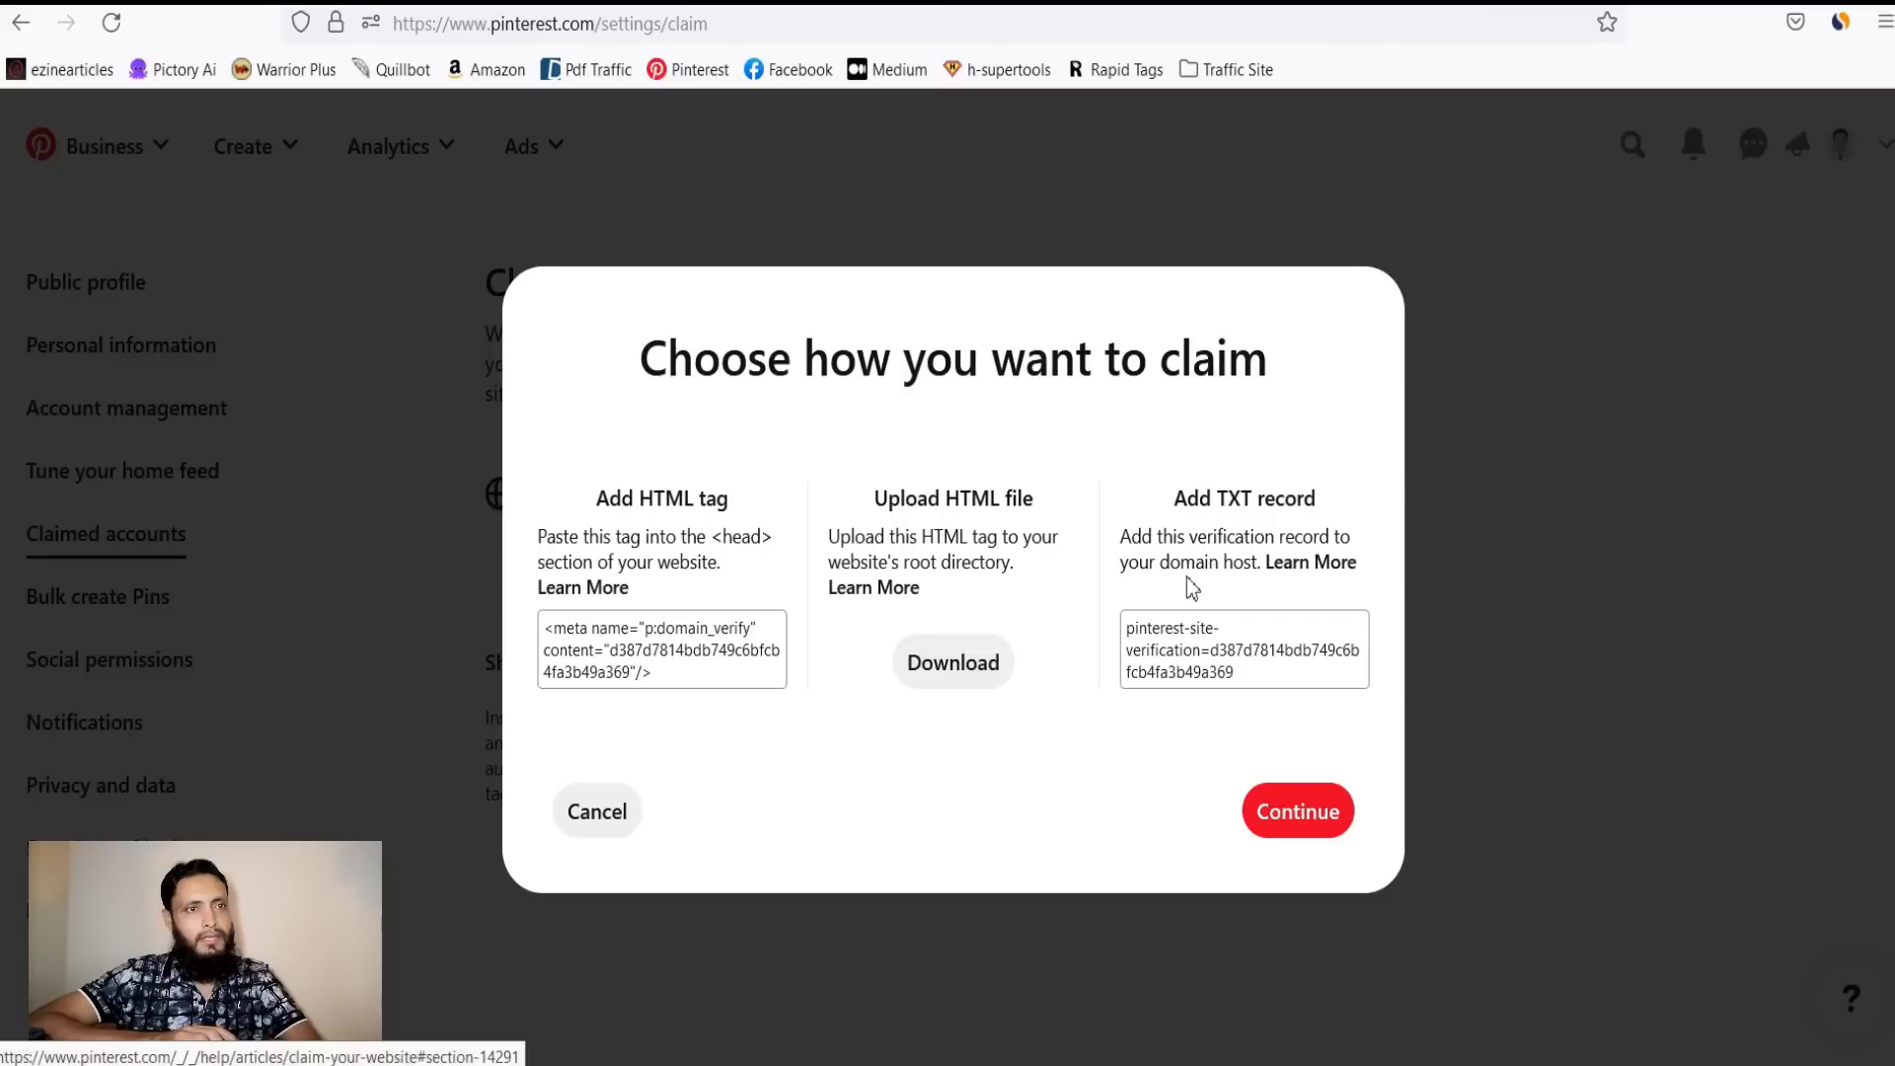
Back in Pinterest, cancel the website claim and review the public profile's website, contact and address fields.
left_click(1228, 636)
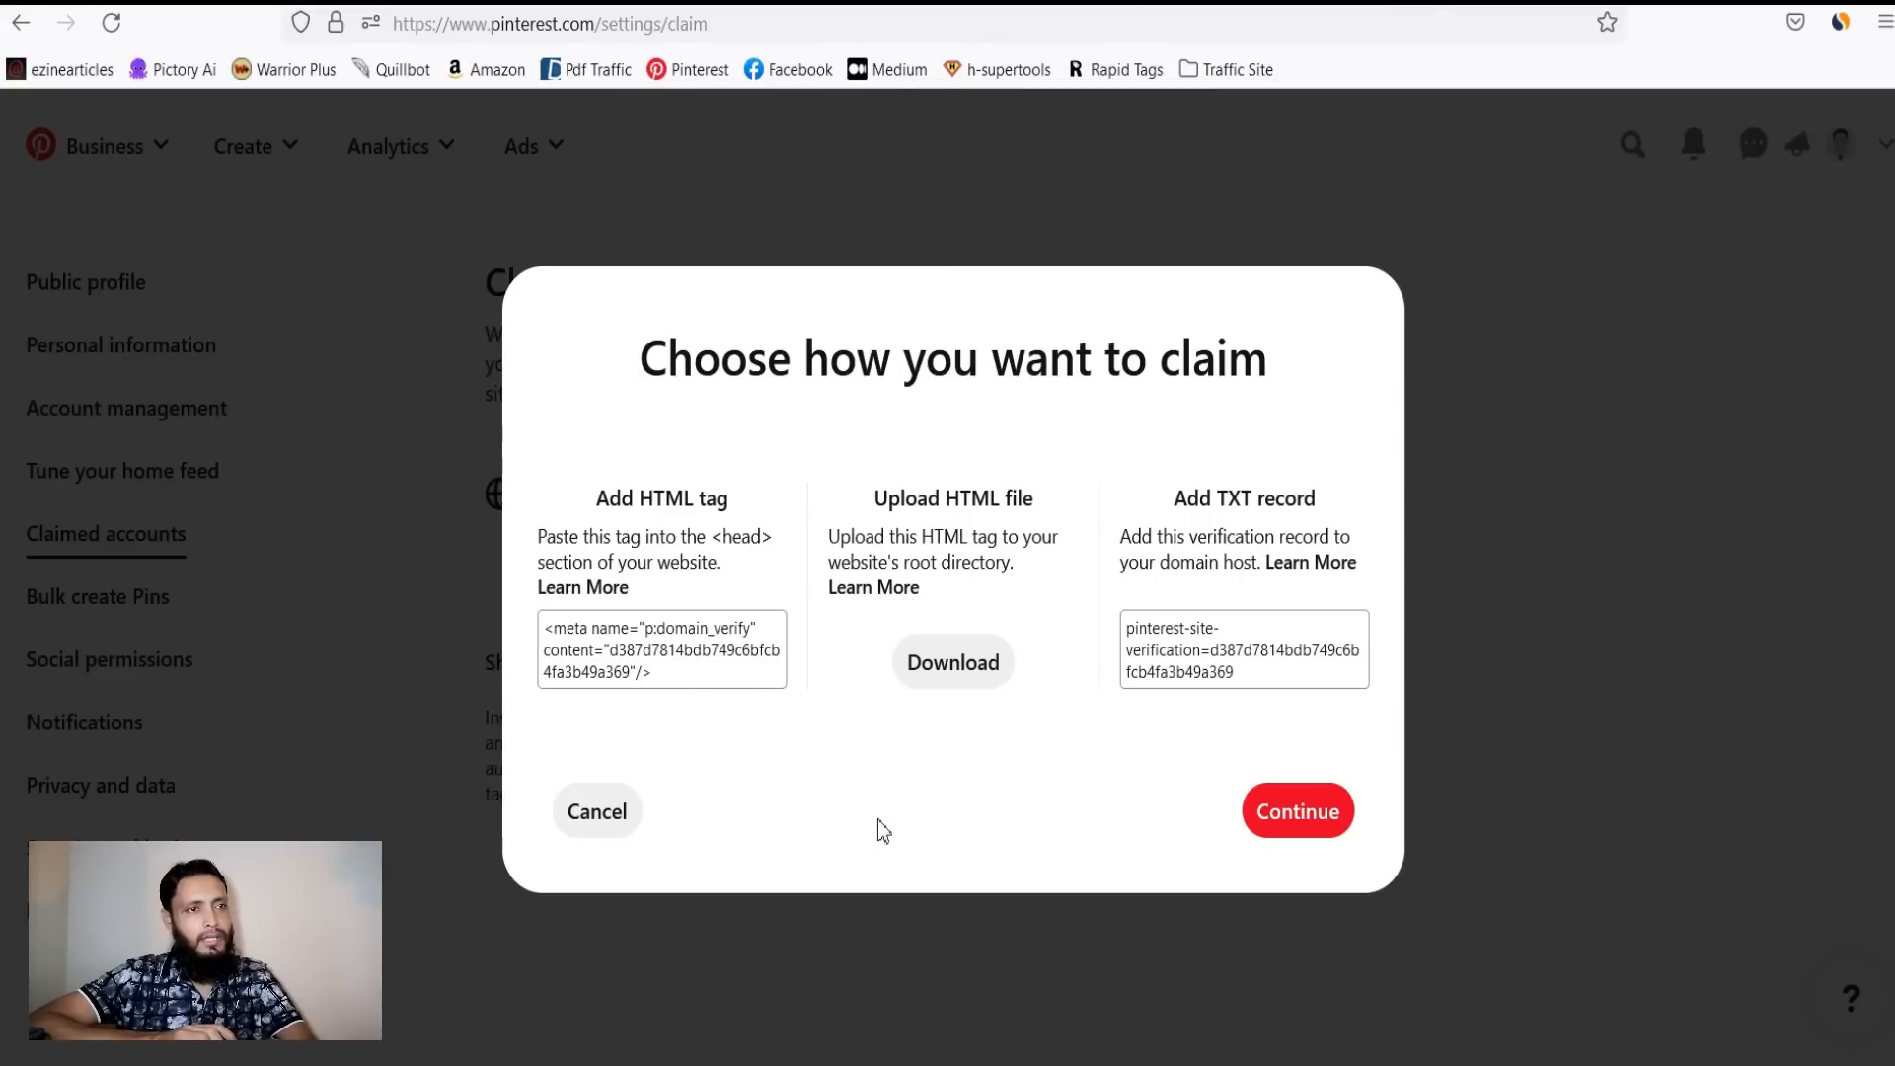
left_click(630, 824)
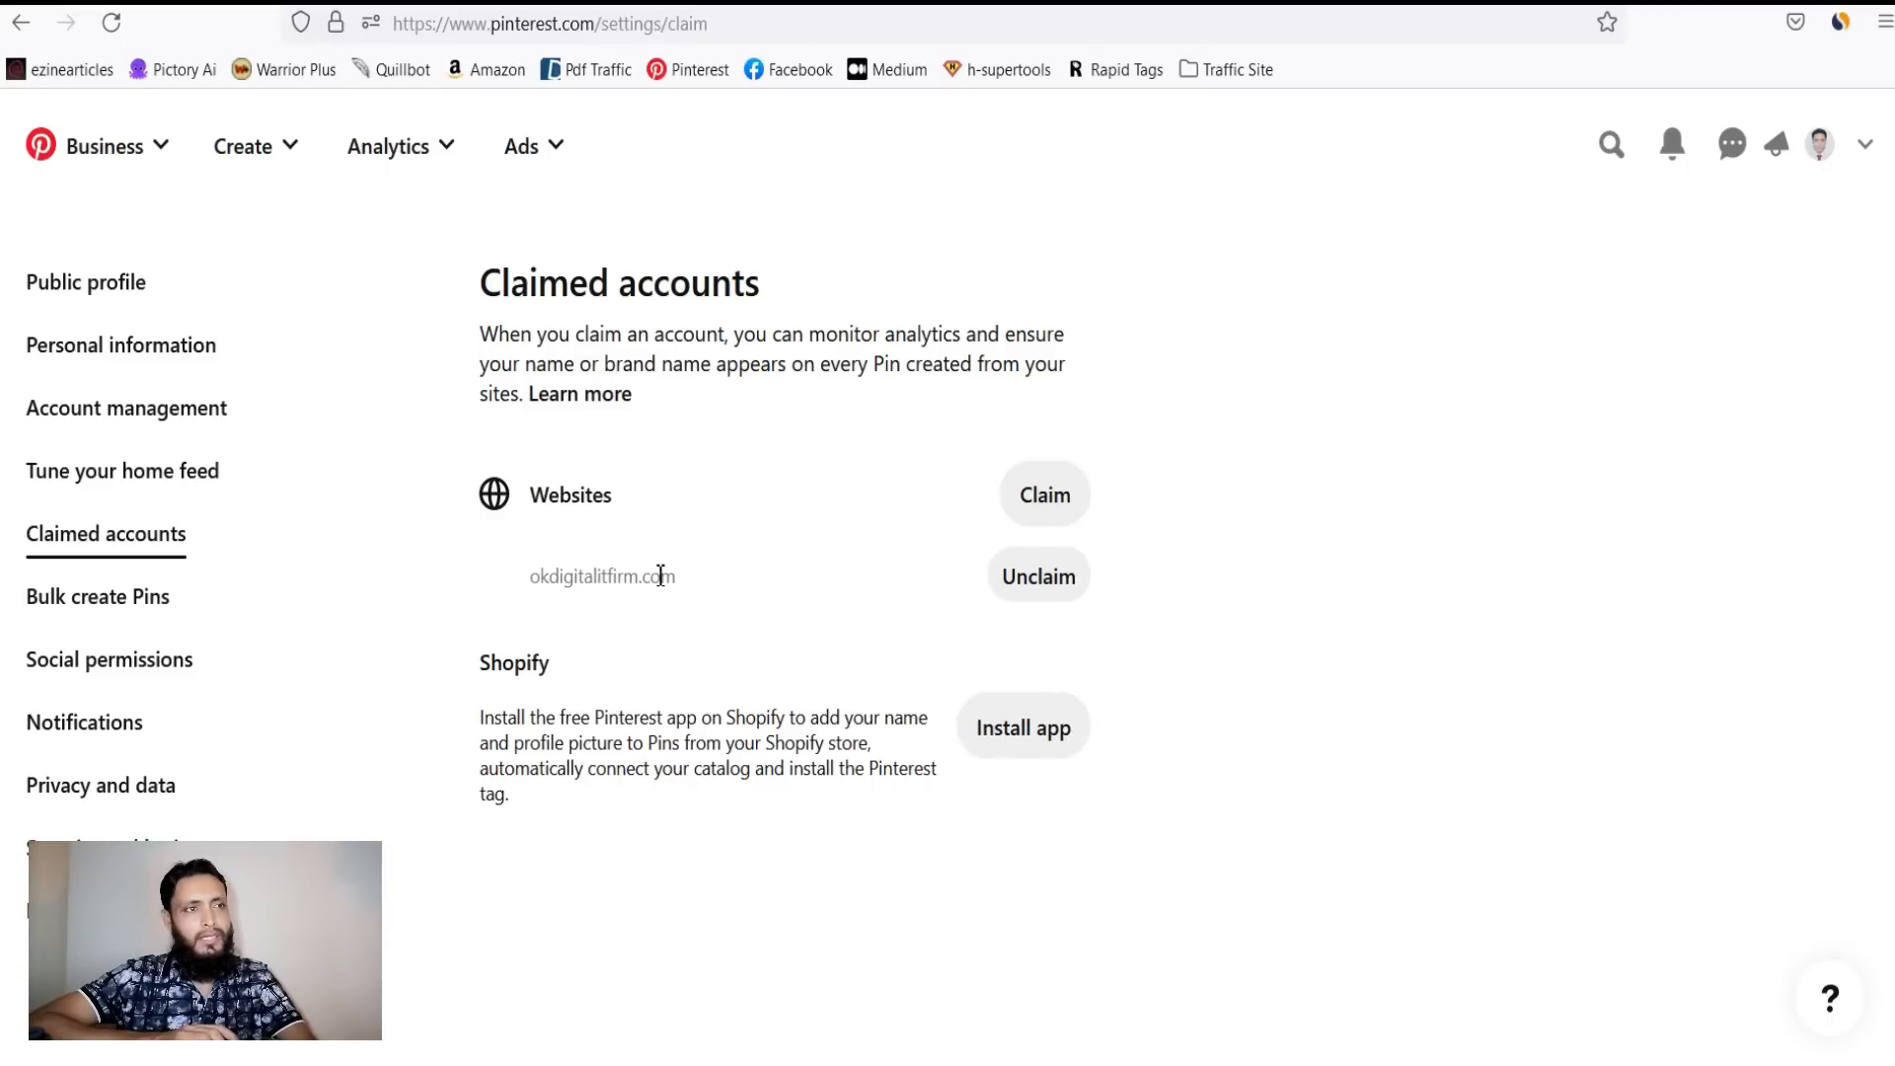
left_click(120, 298)
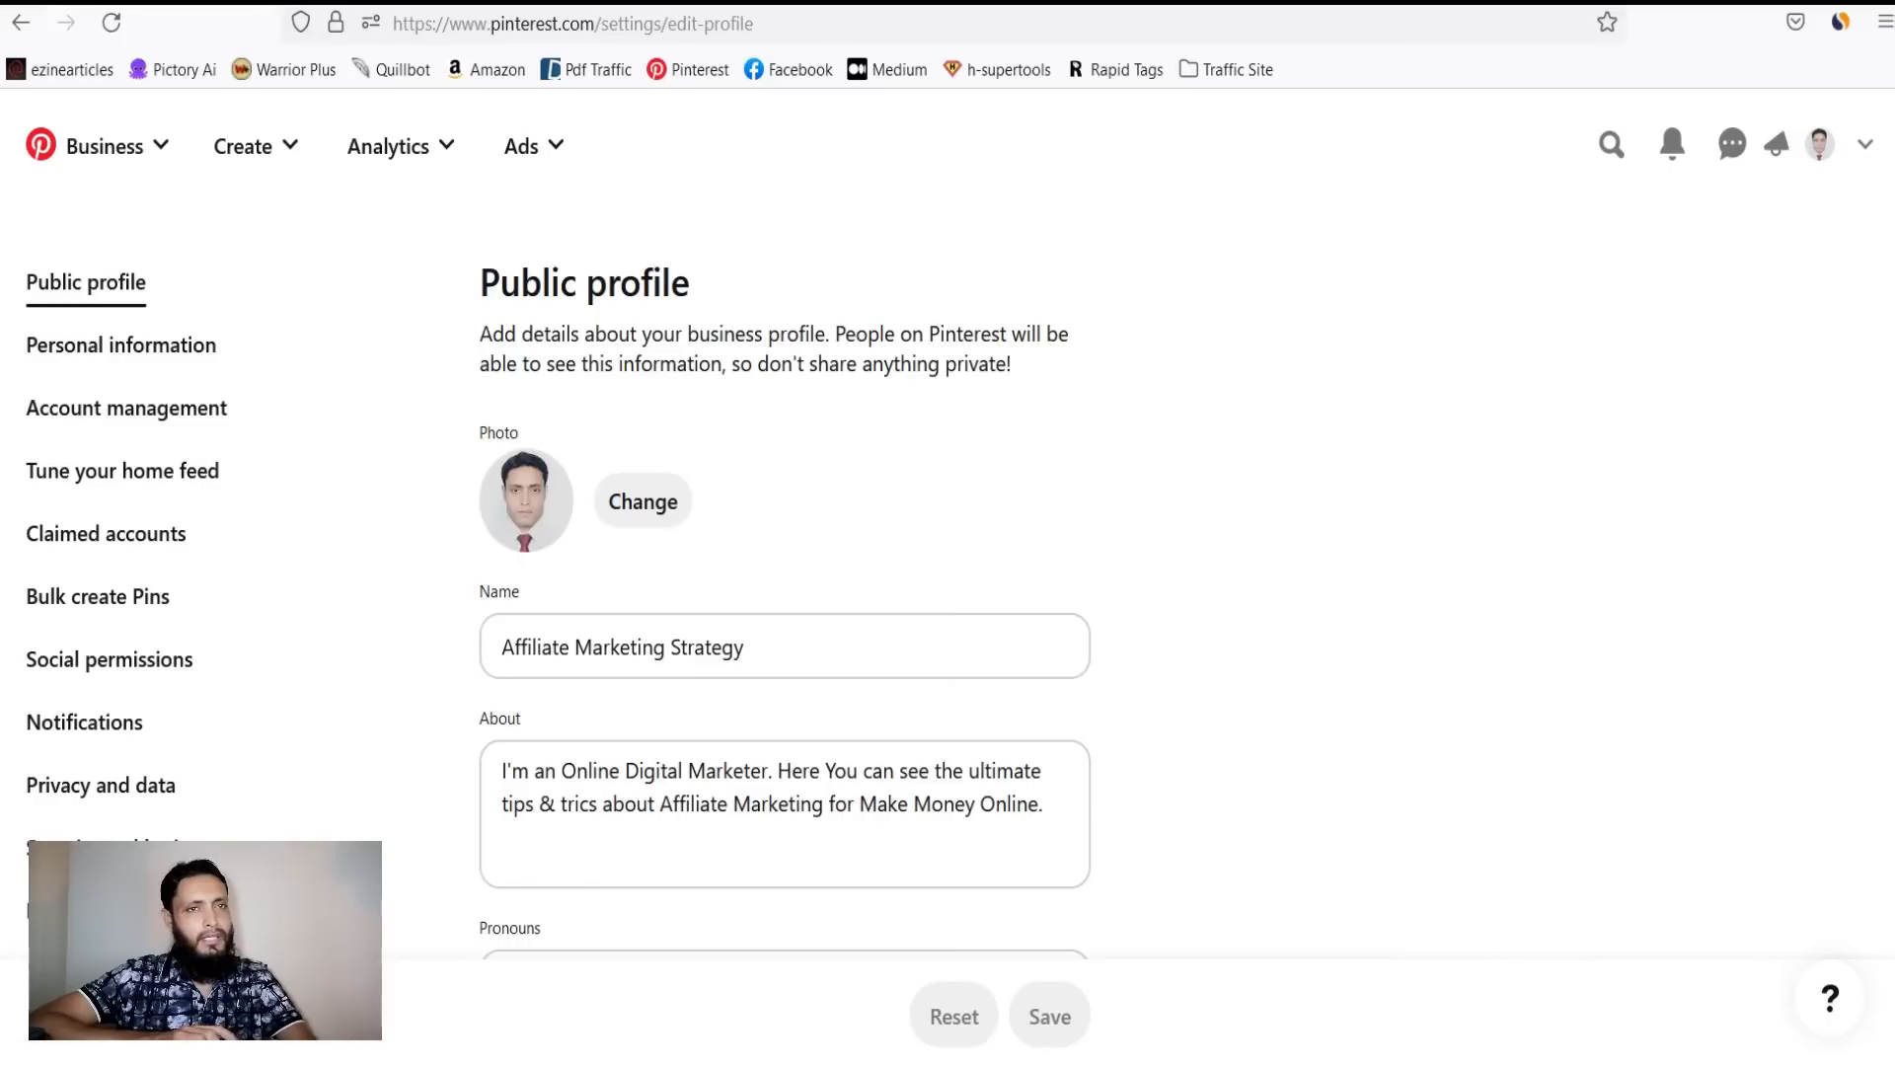
scroll(1882, 596, "down", 7)
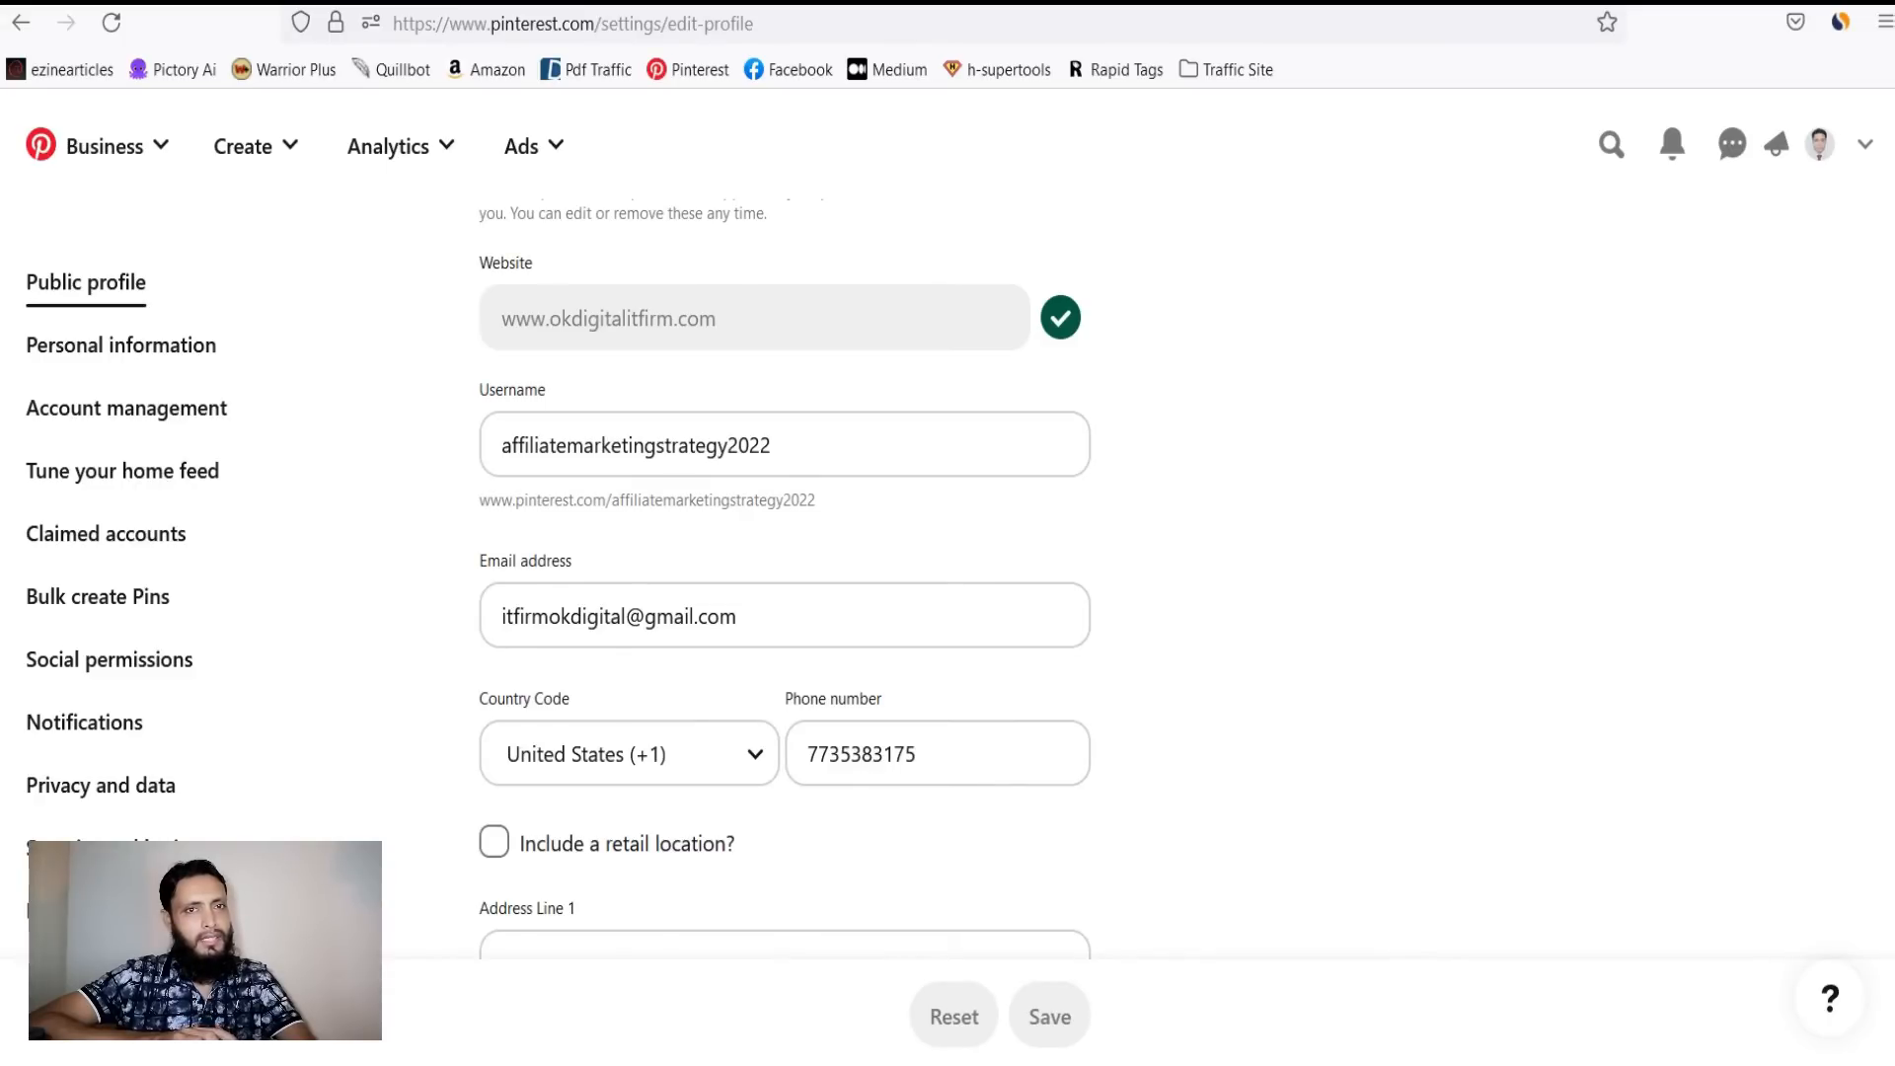
scroll(686, 628, "down", 5)
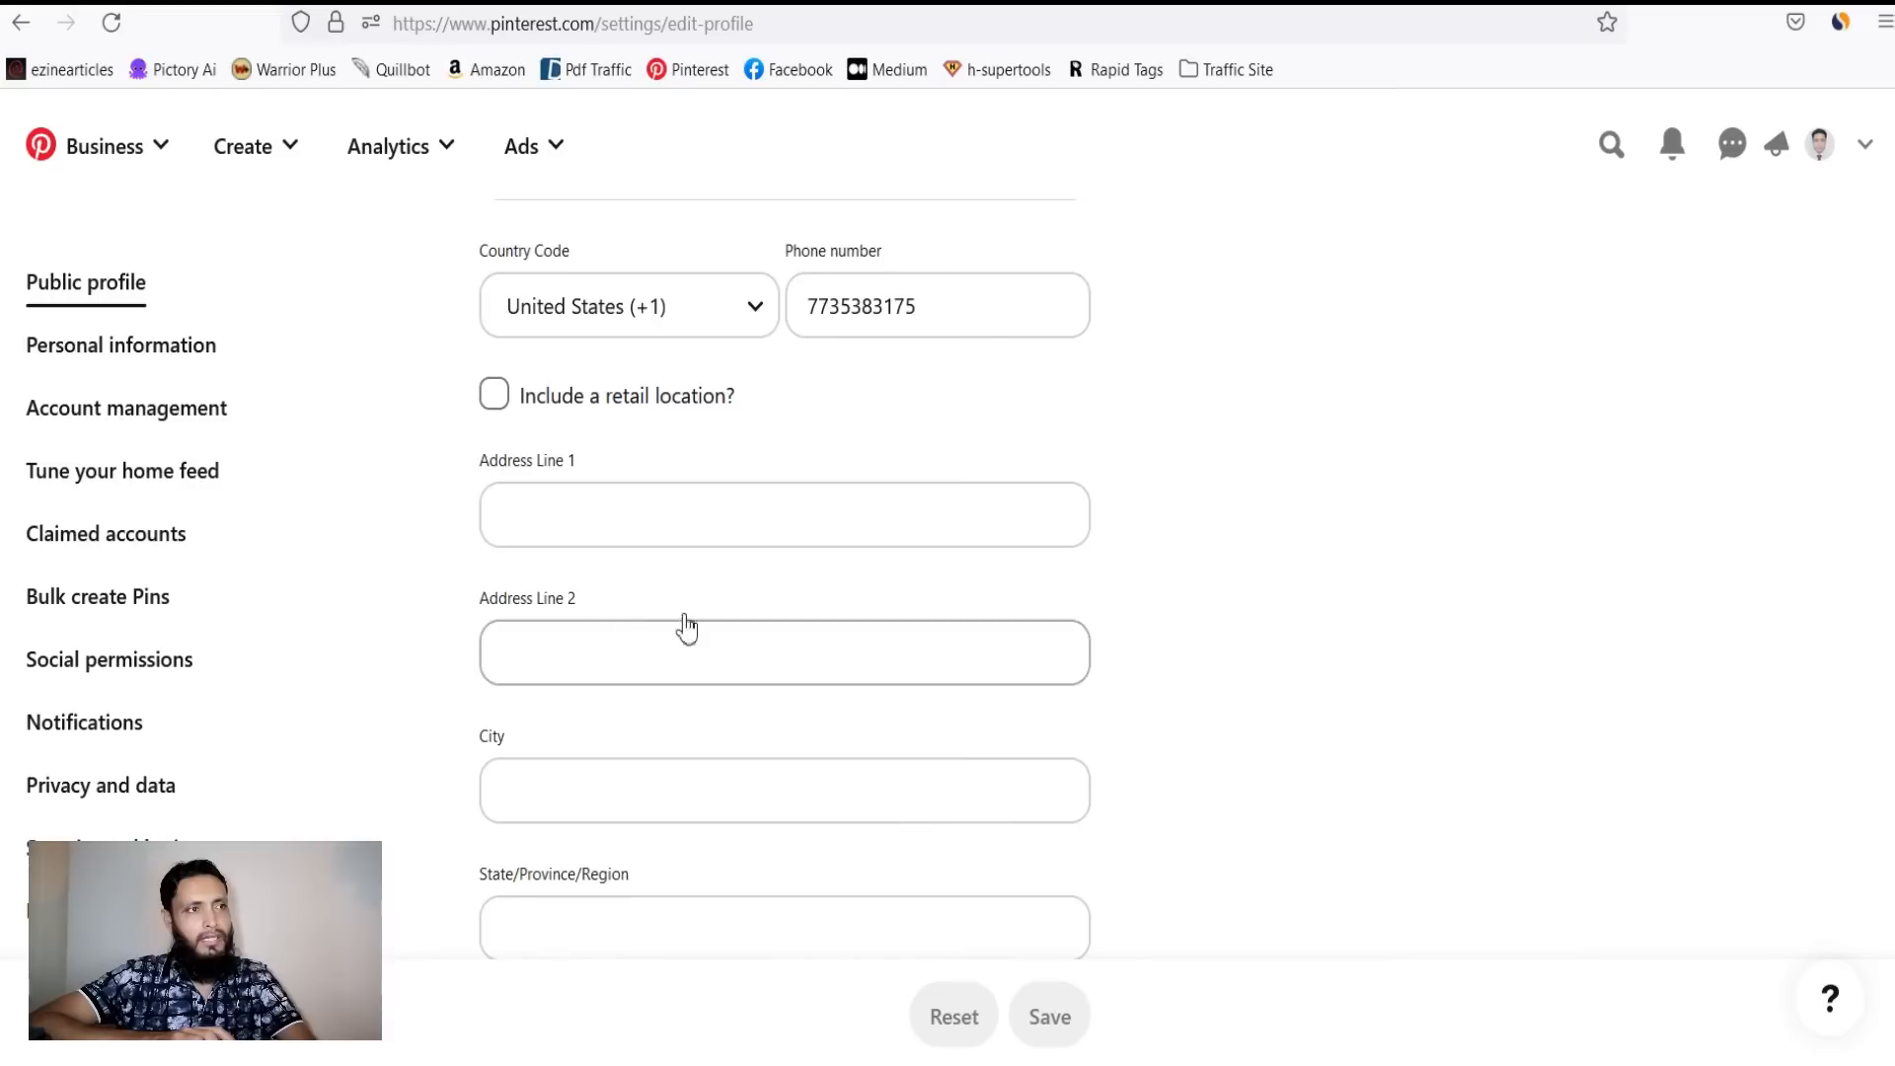
scroll(784, 523, "down", 5)
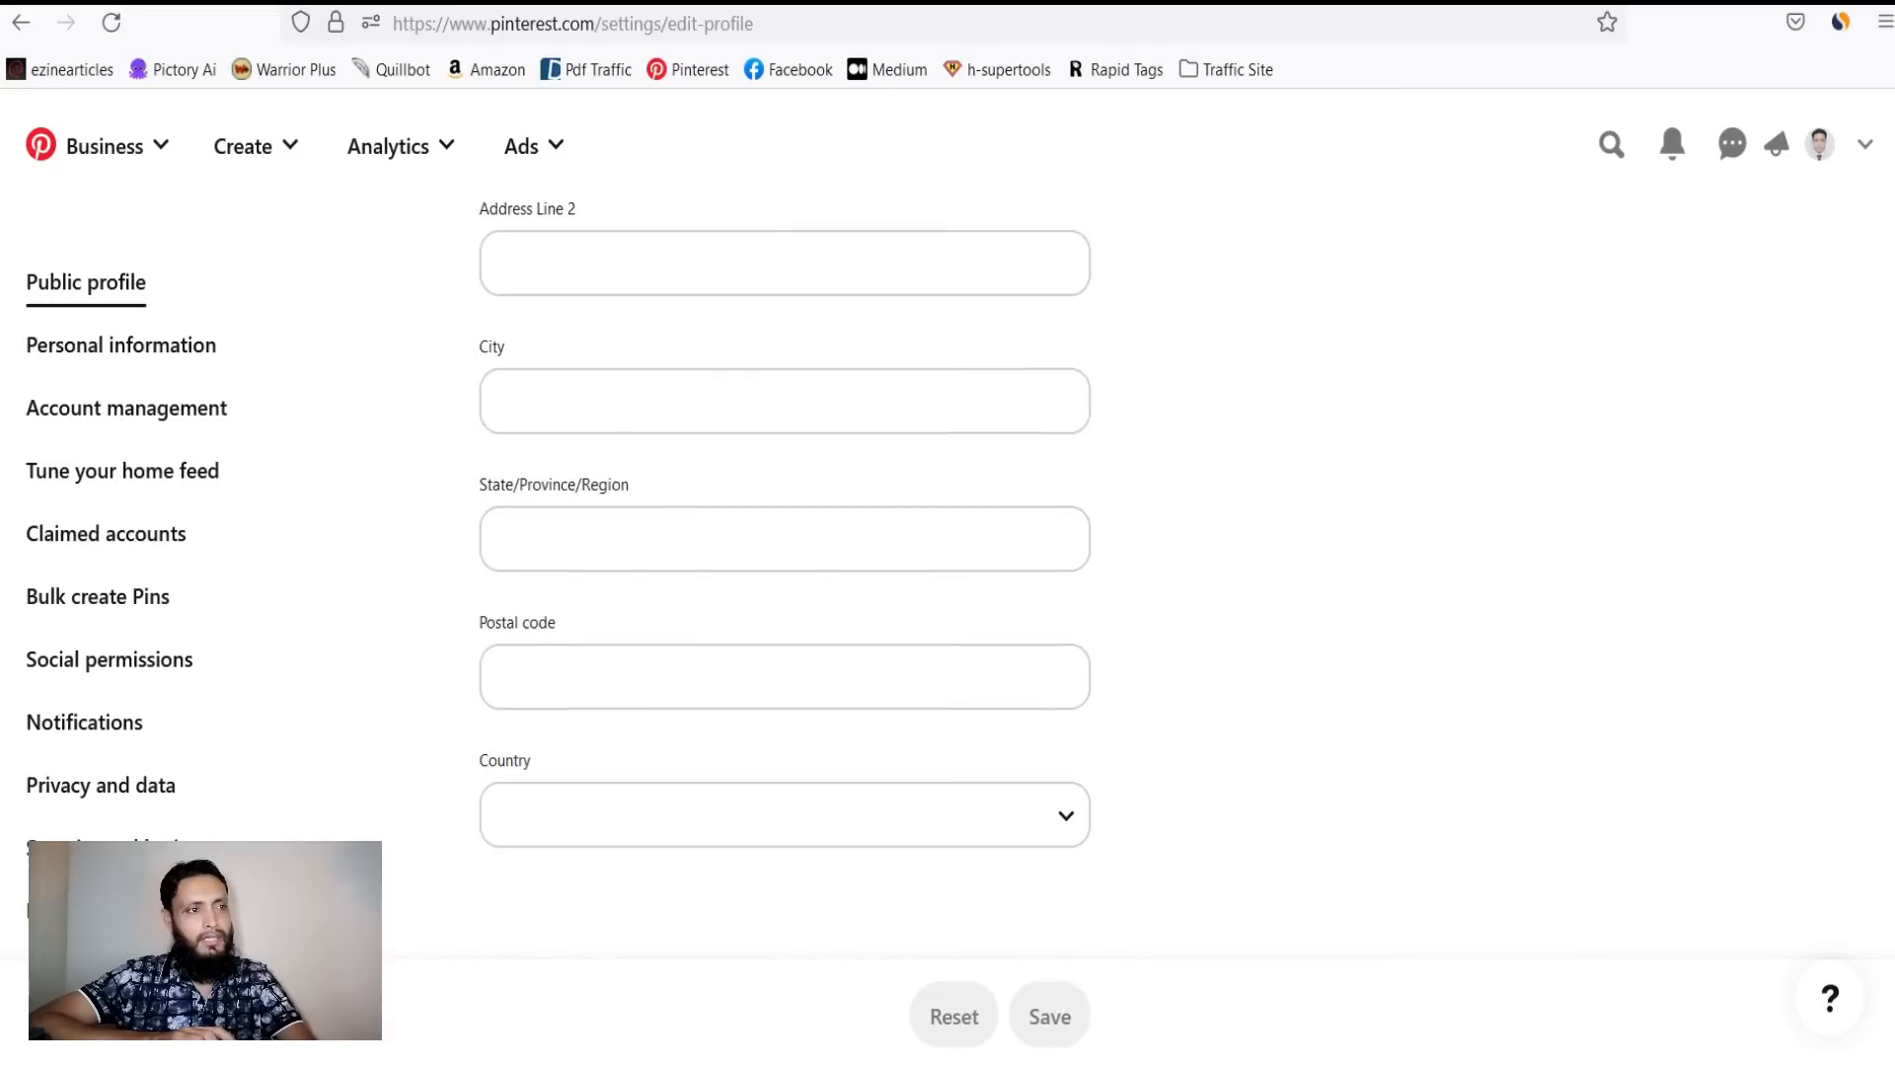
scroll(1447, 839, "up", 4)
scroll(1447, 838, "down", 2)
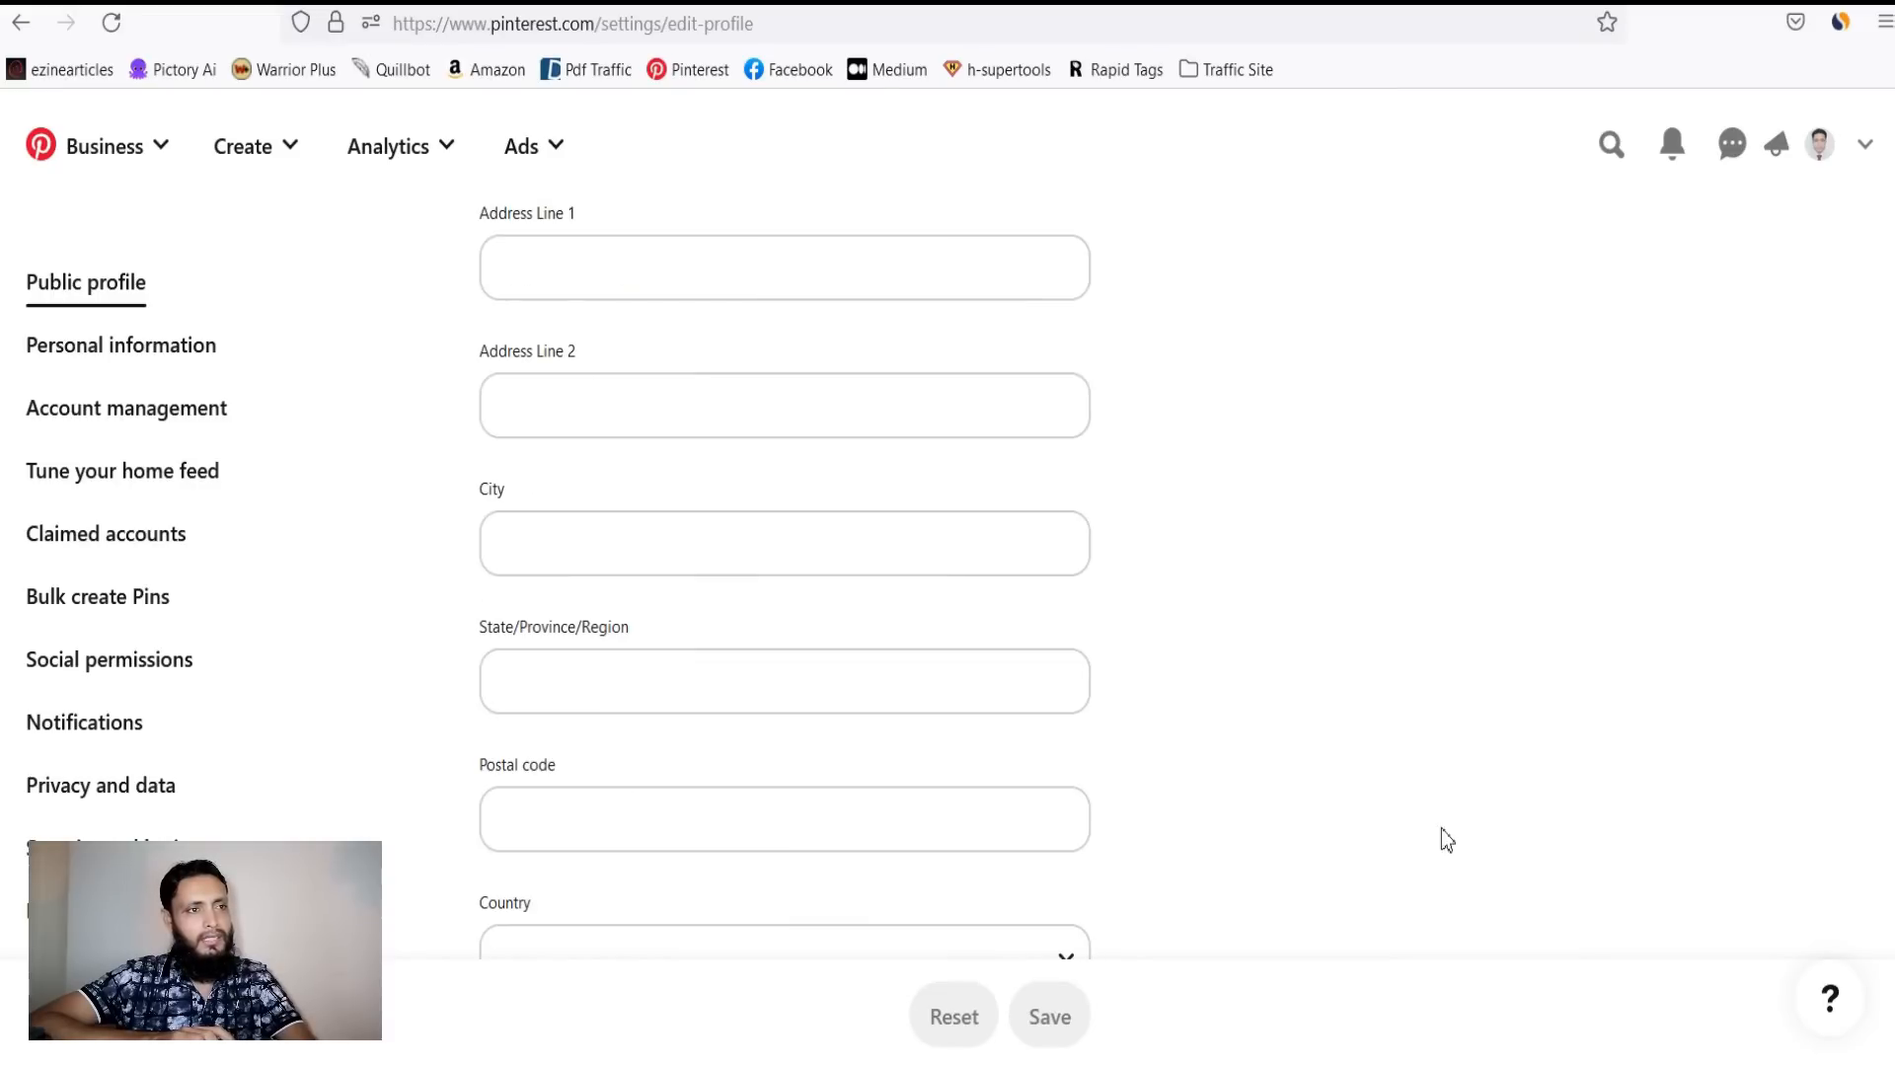
In the personal information settings, choose Publisher or Media as the business type and check the country/region options.
left_click(180, 364)
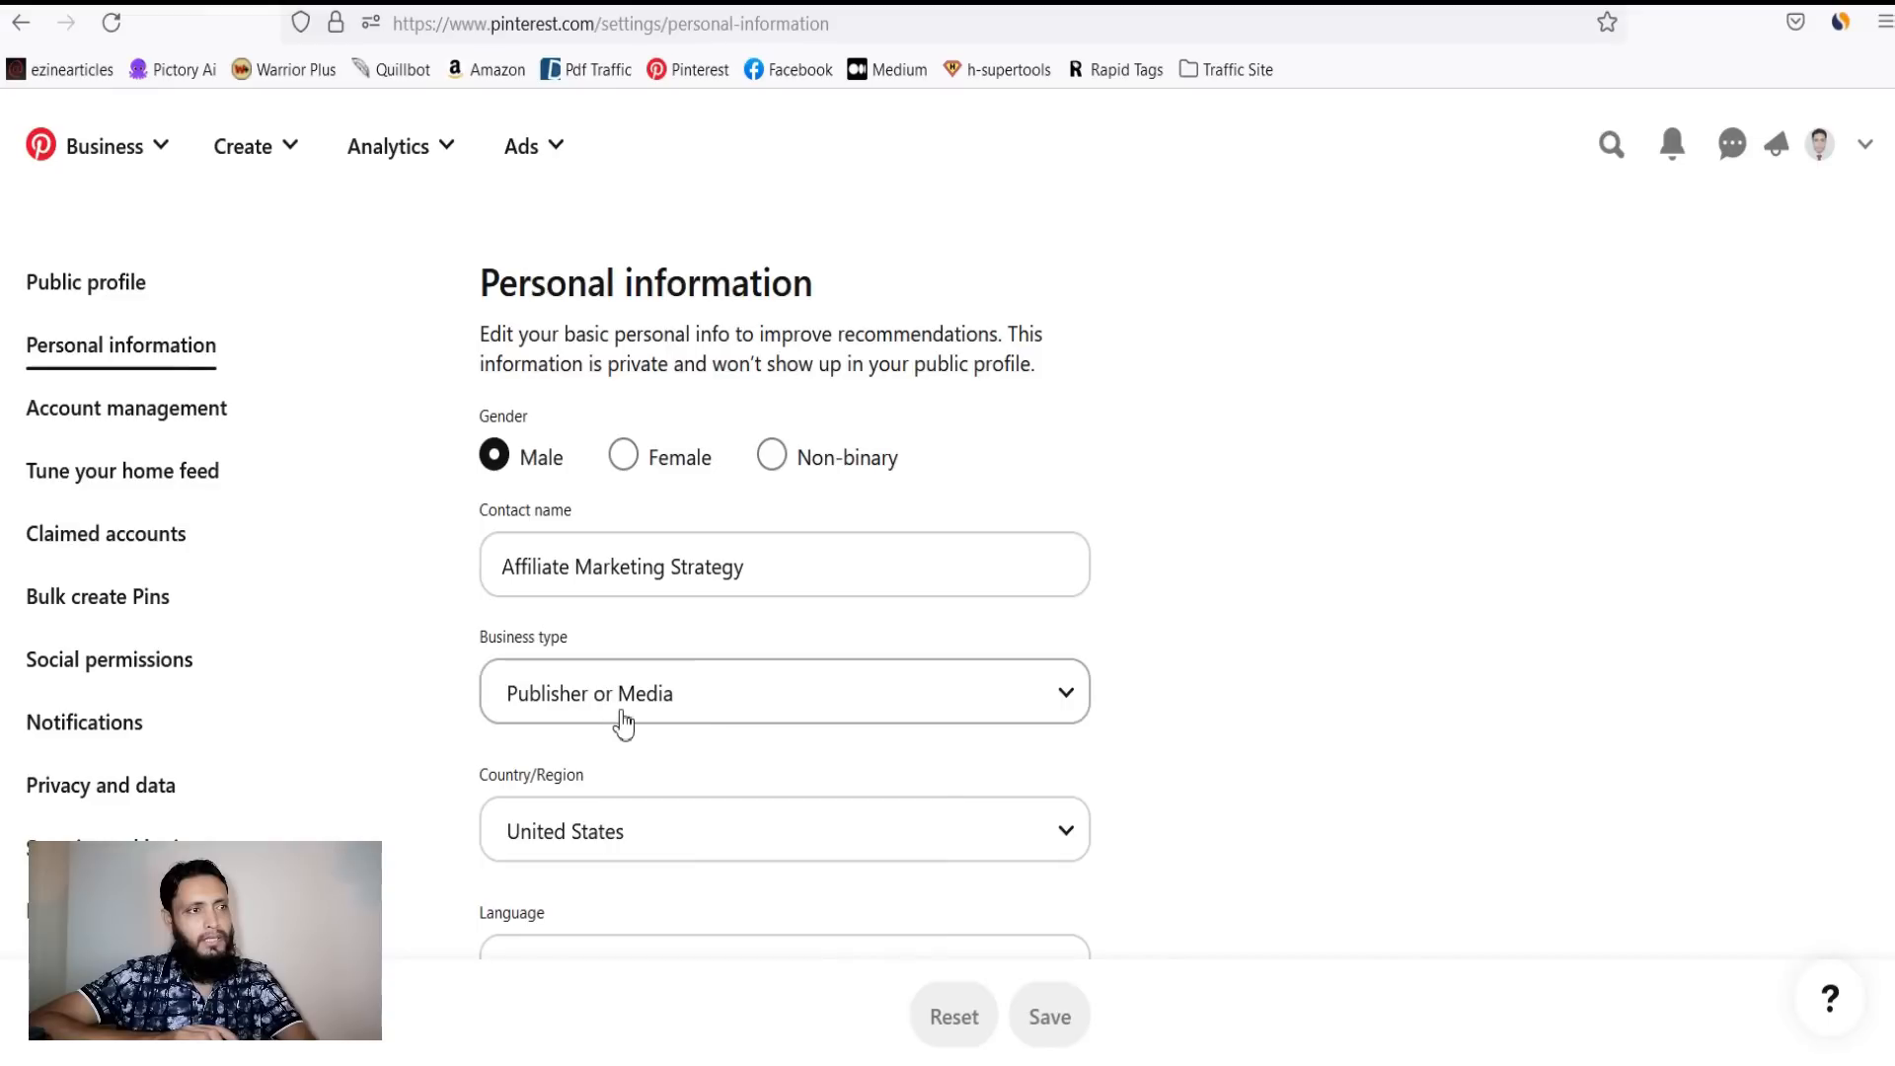
left_click(724, 722)
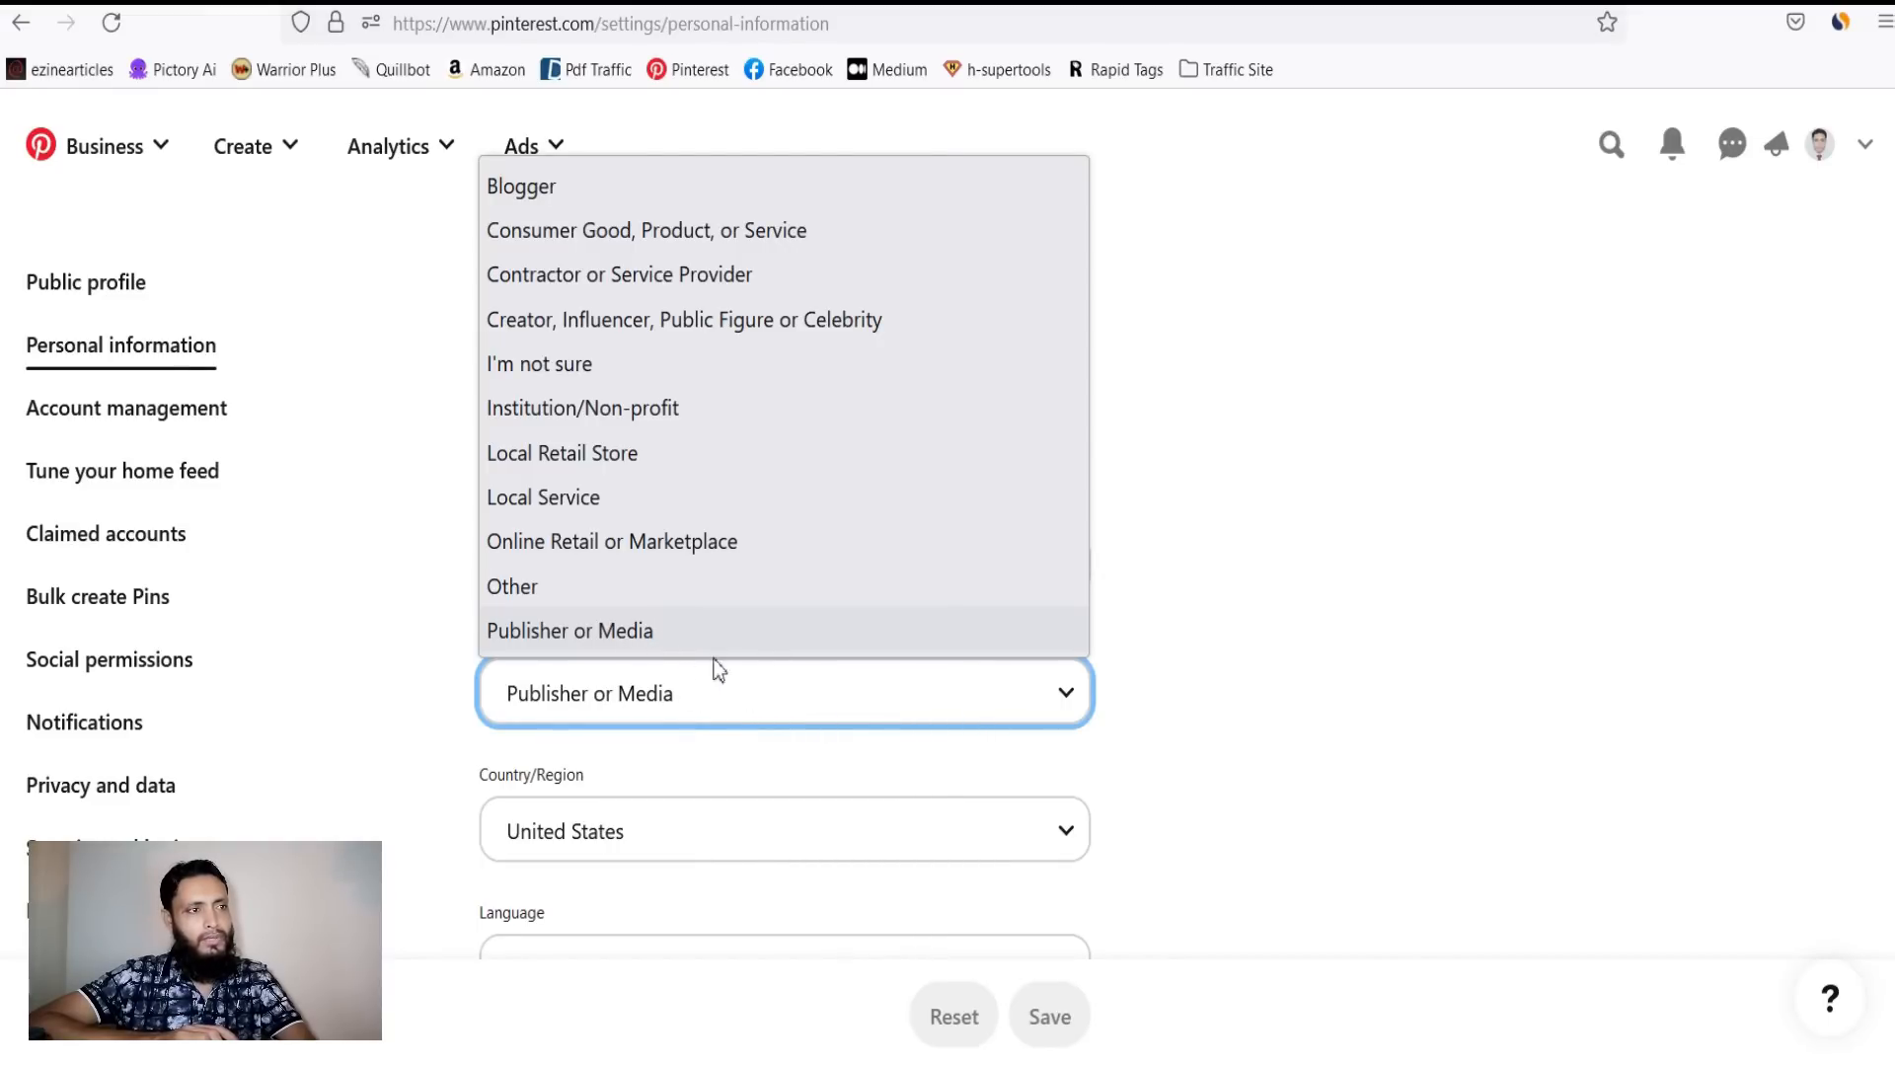
left_click(585, 643)
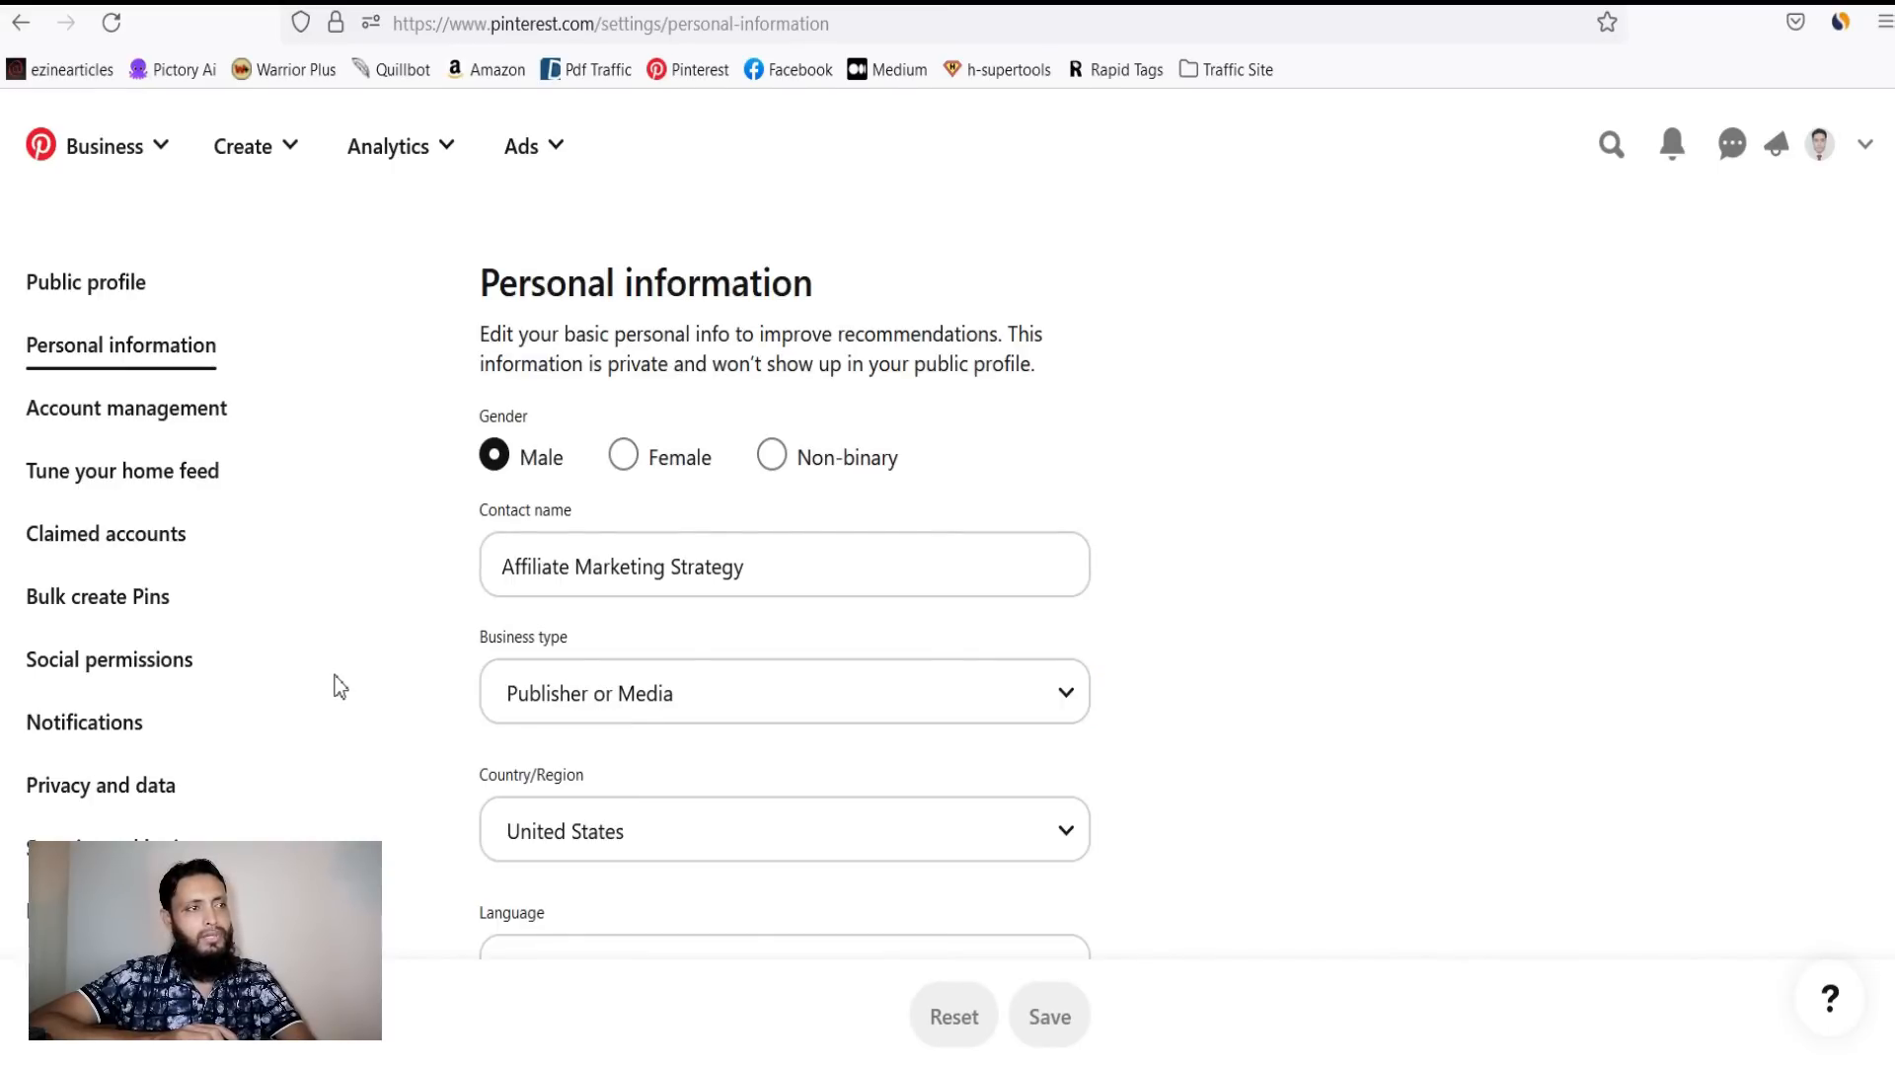
left_click(764, 854)
left_click(1447, 829)
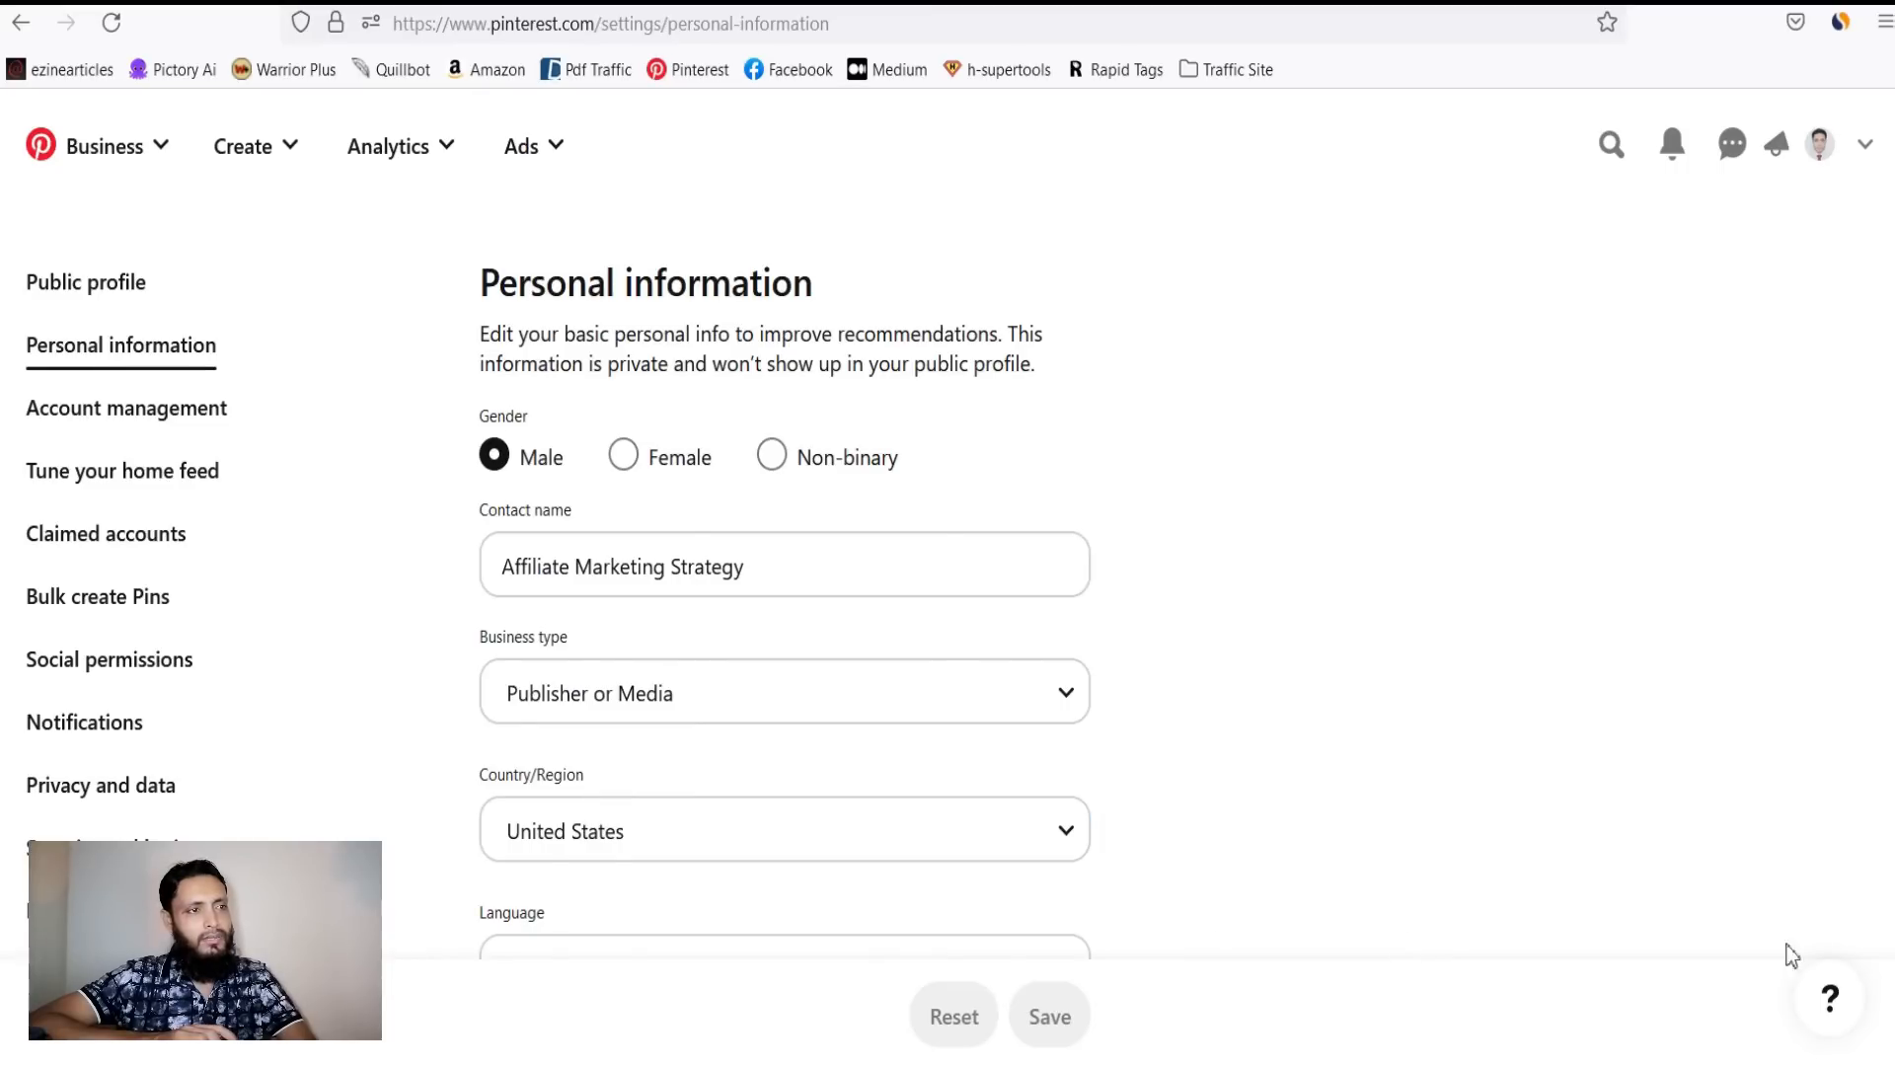
Review the language, Community Information and Business account goals sections of the personal information settings.
scroll(784, 592, "down", 3)
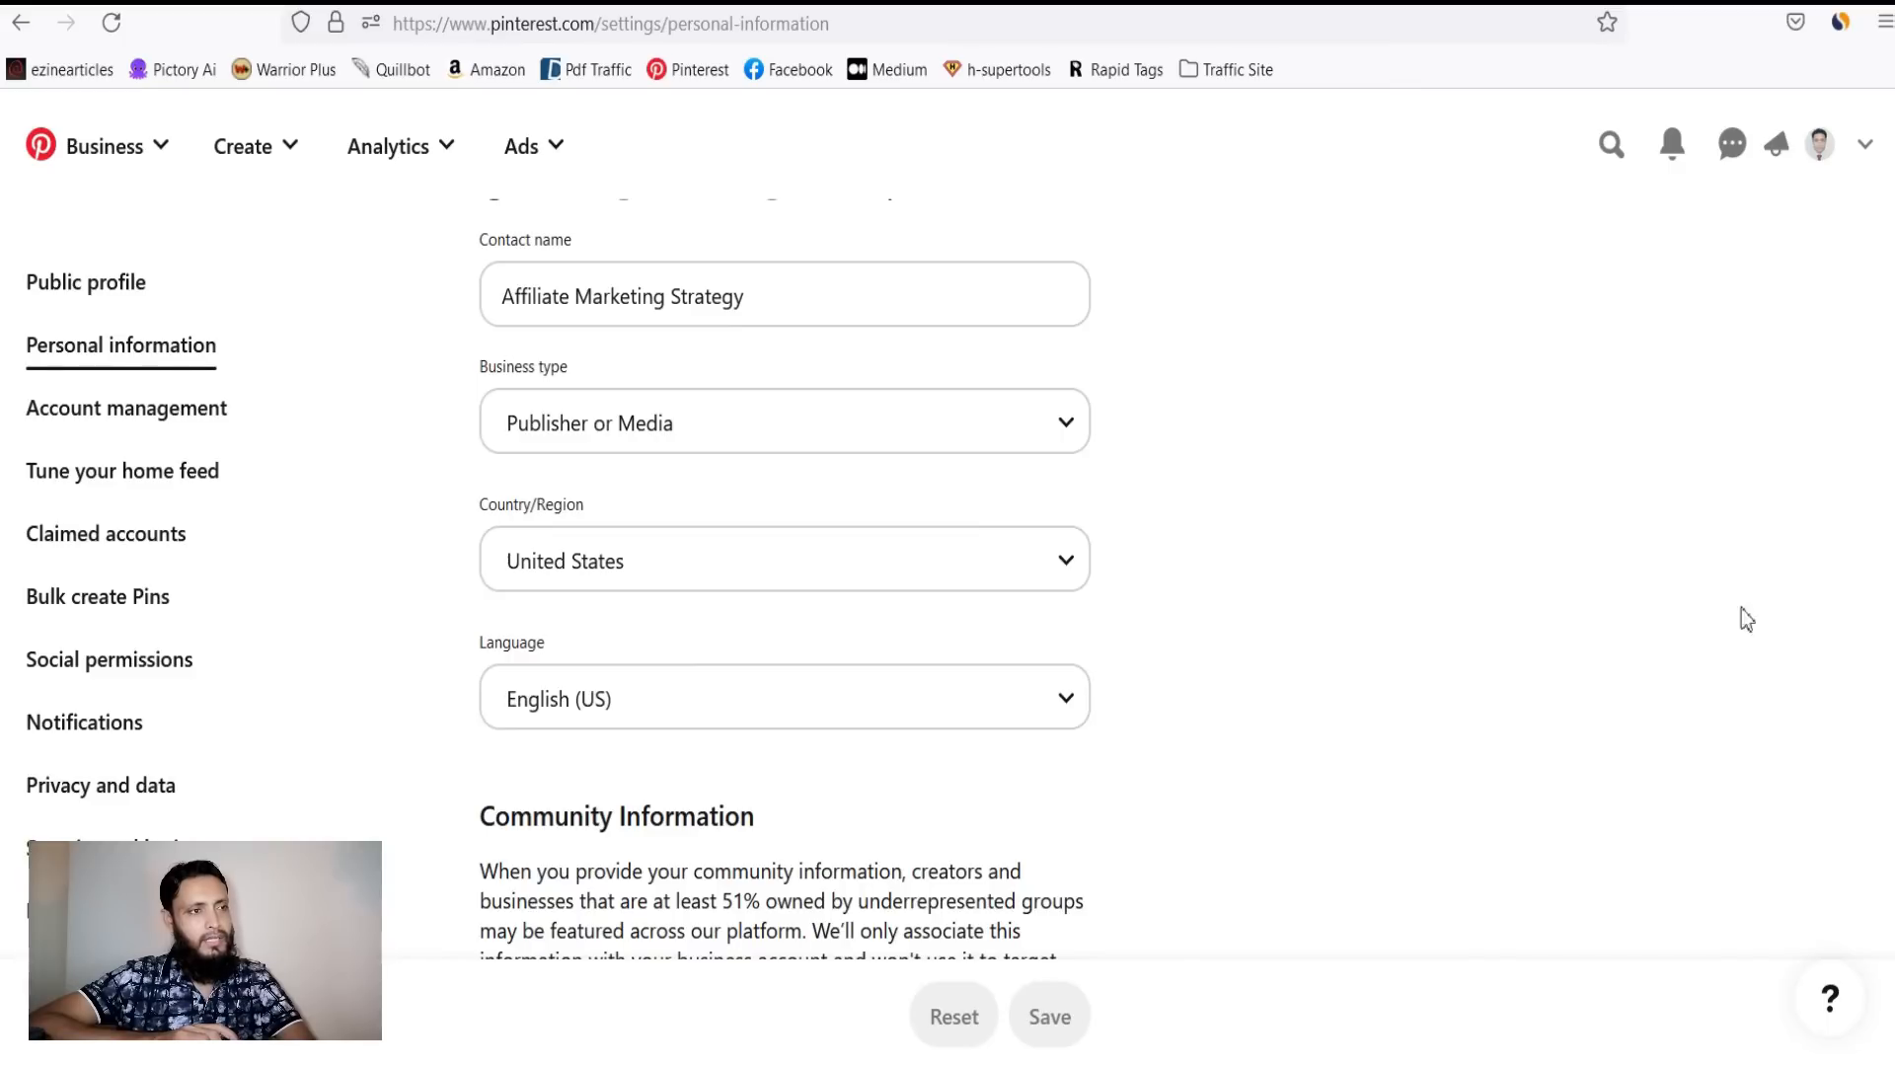
scroll(1097, 520, "down", 2)
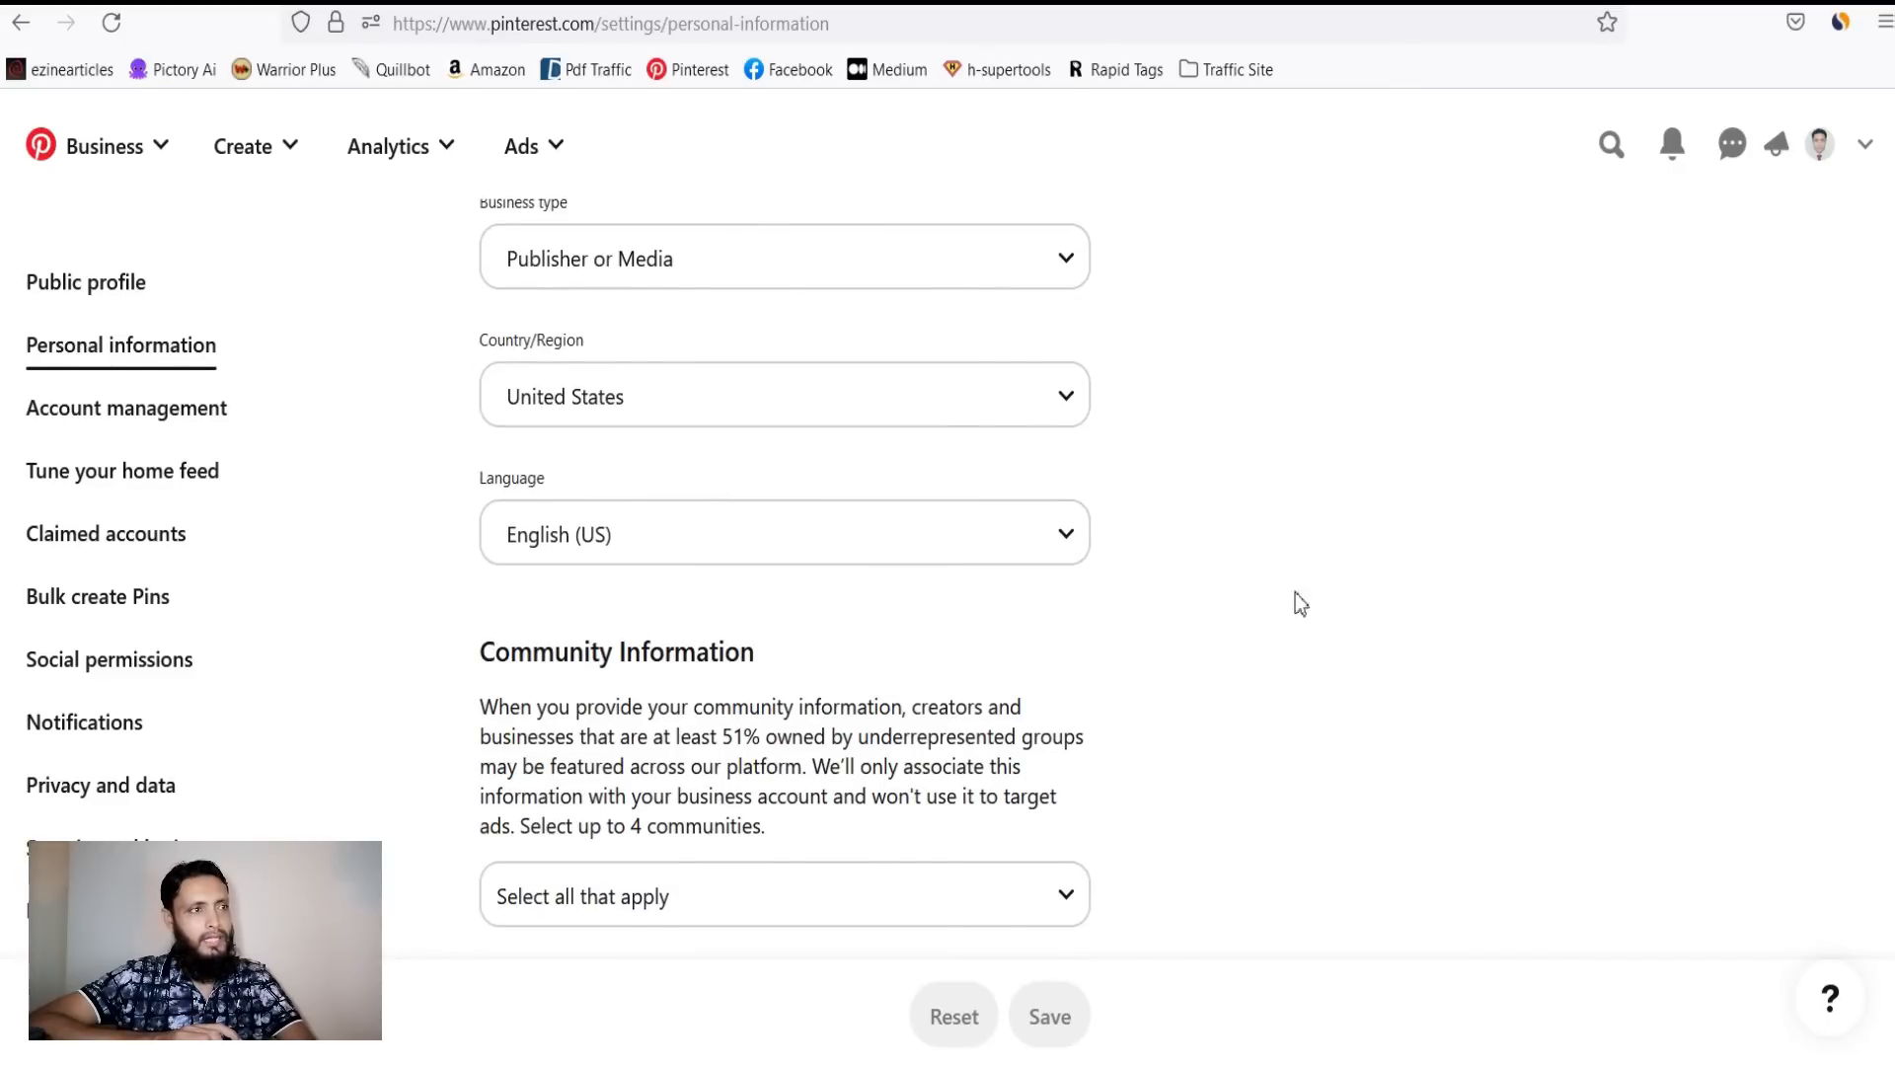
scroll(1177, 654, "down", 2)
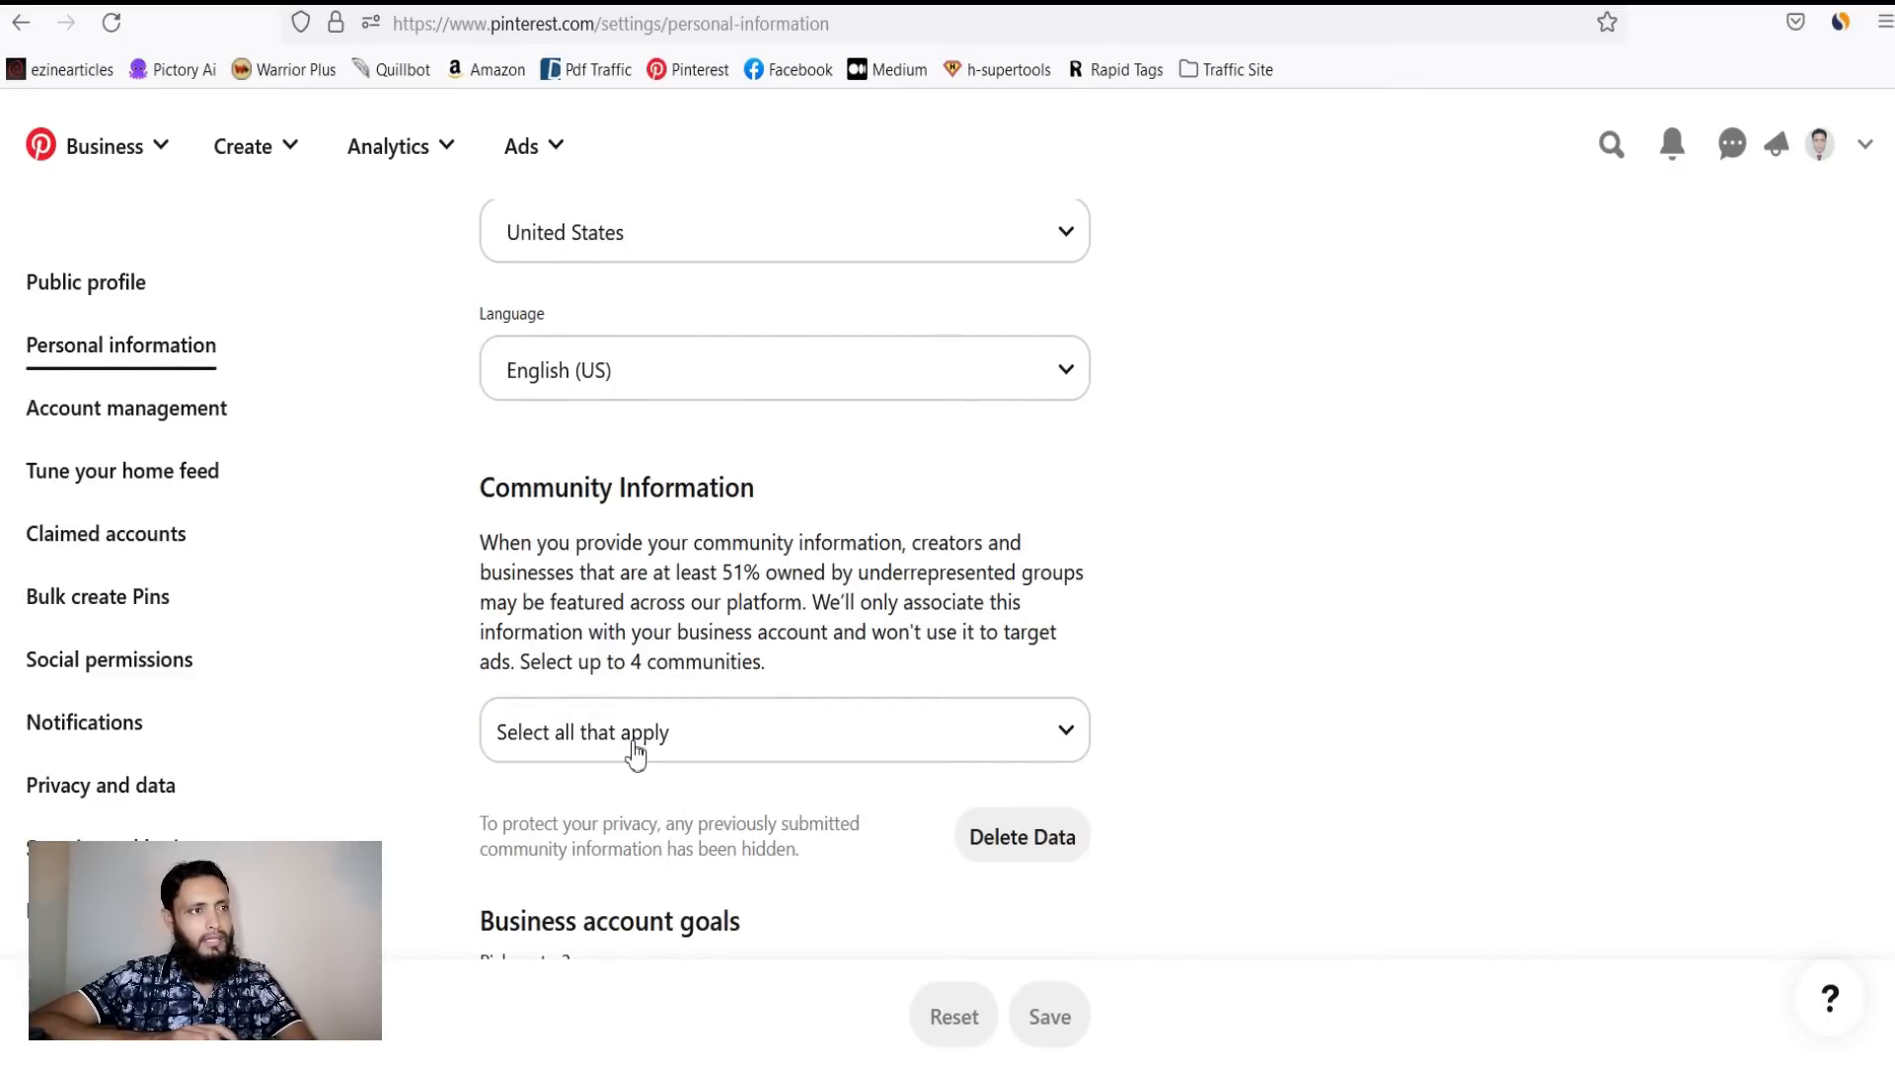
scroll(785, 580, "down", 3)
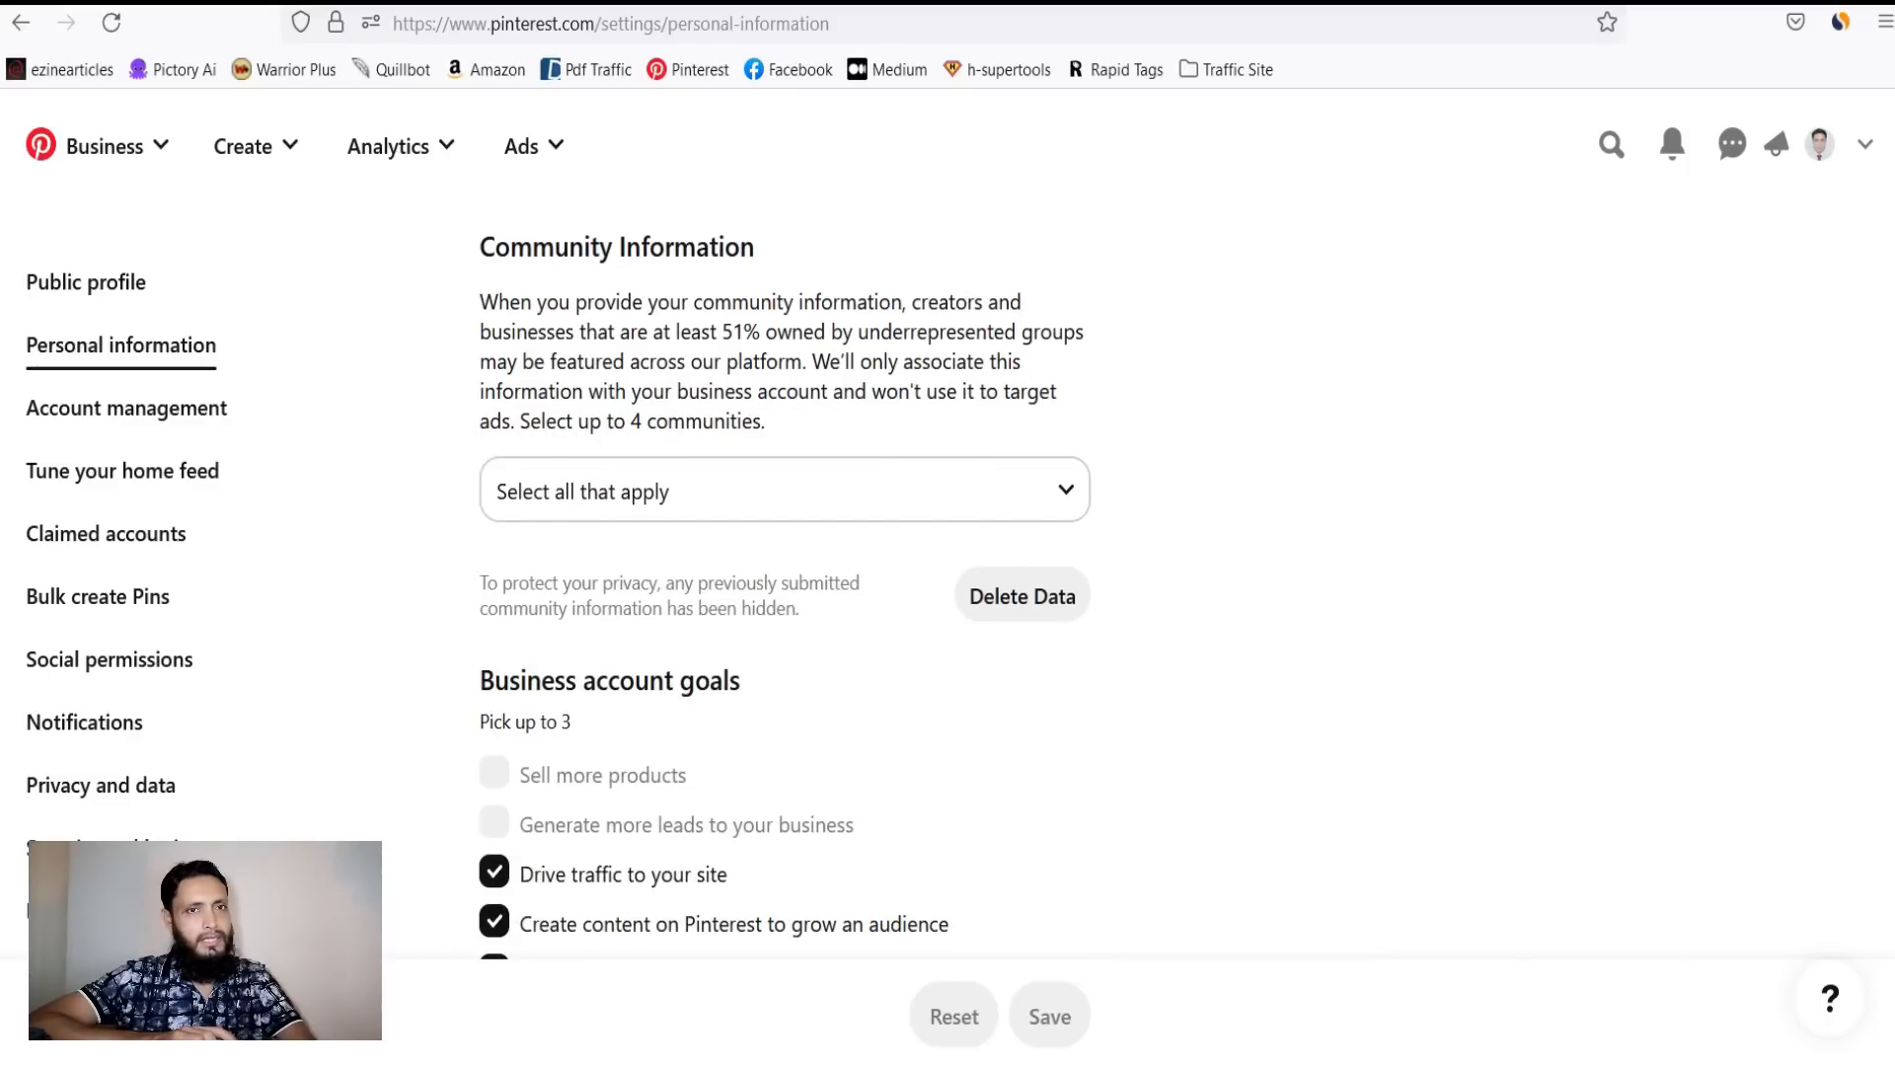
scroll(1690, 690, "down", 3)
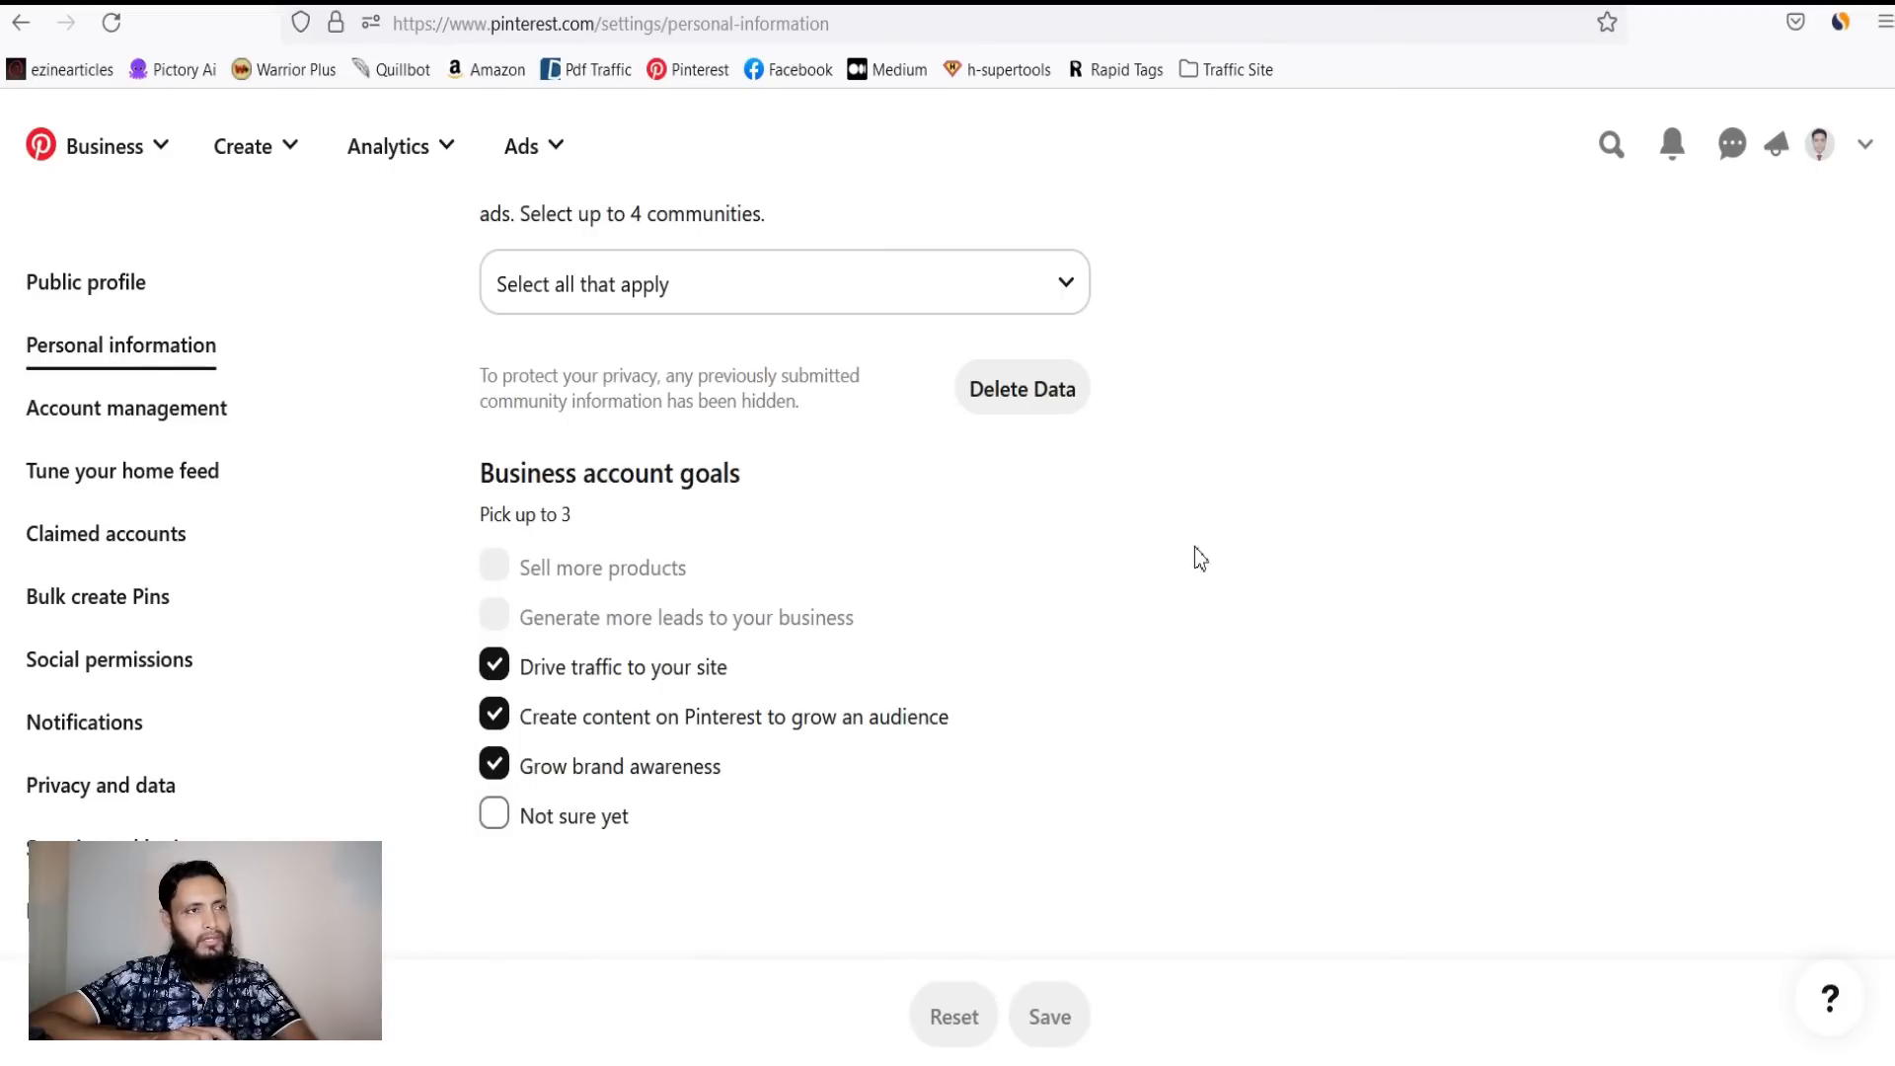
View the home feed tuning settings and the full About details on the Affiliate Marketing Strategy profile page.
left_click(105, 482)
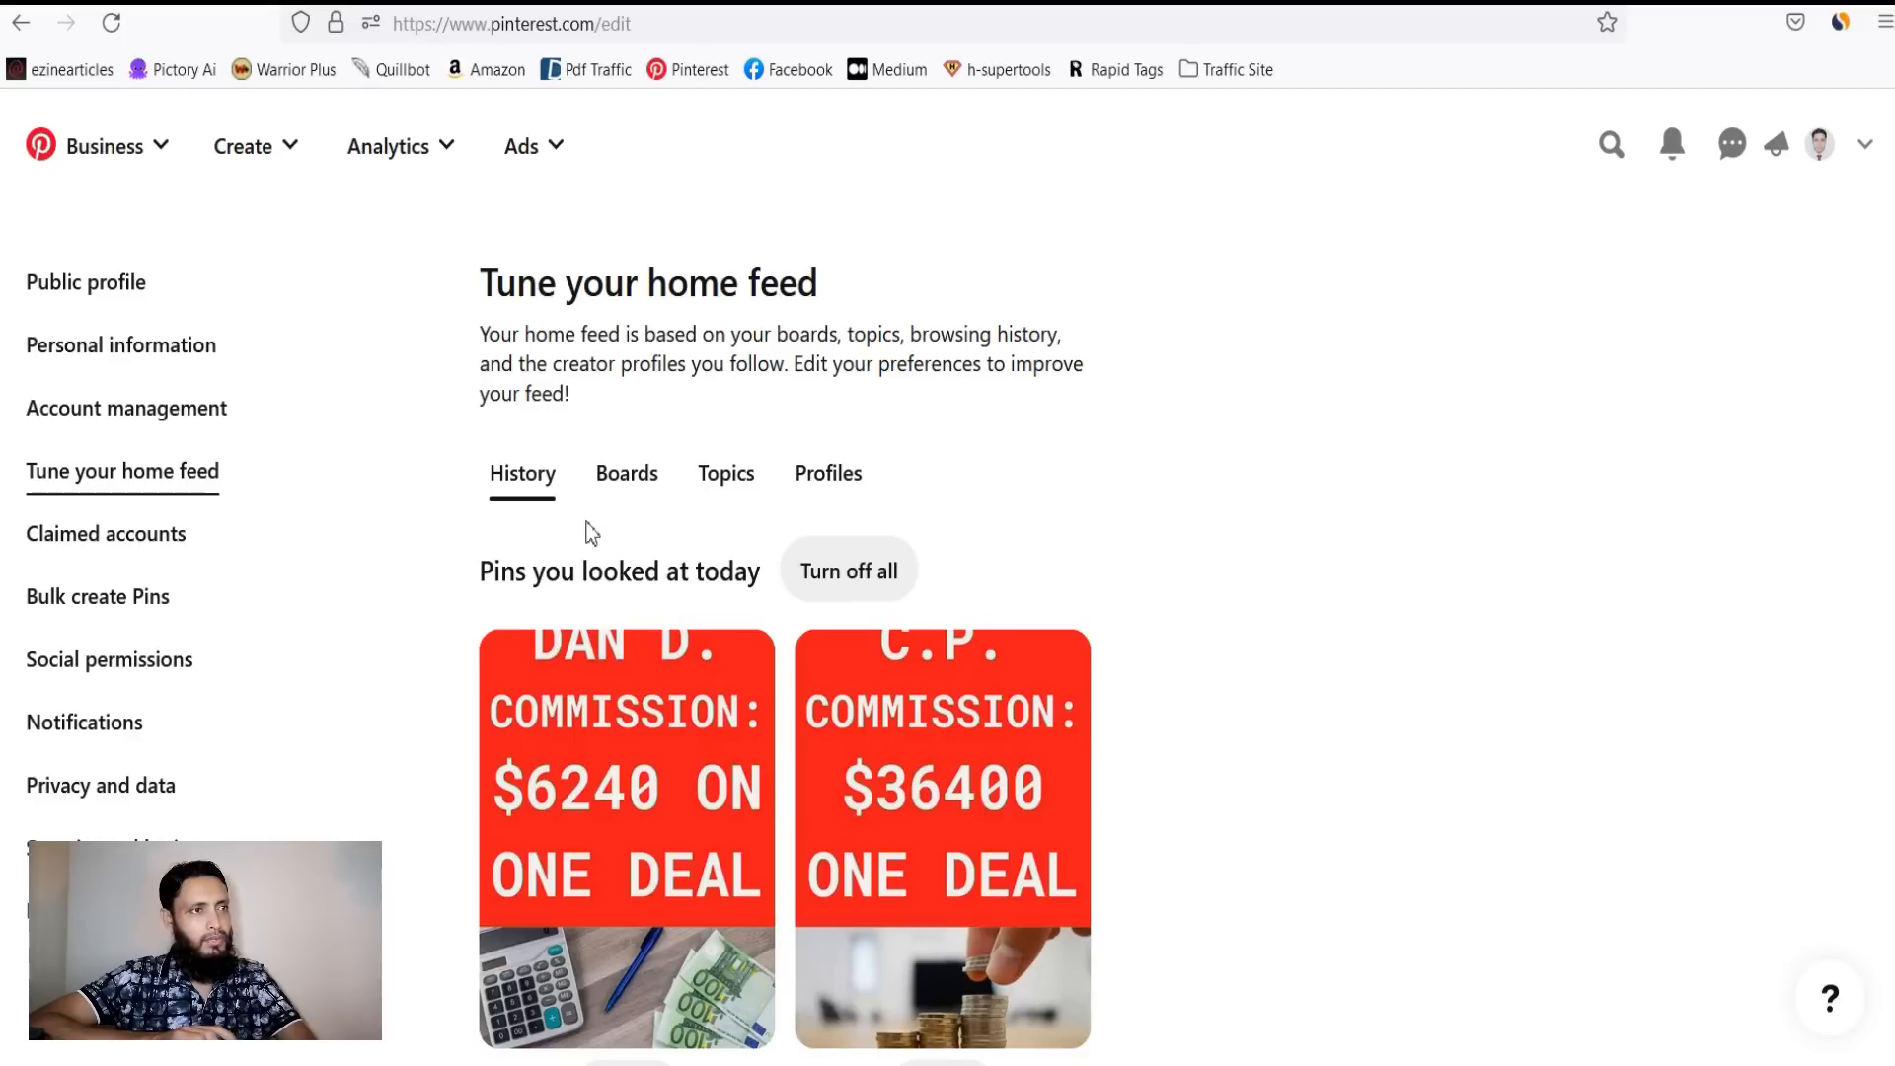
left_click(642, 484)
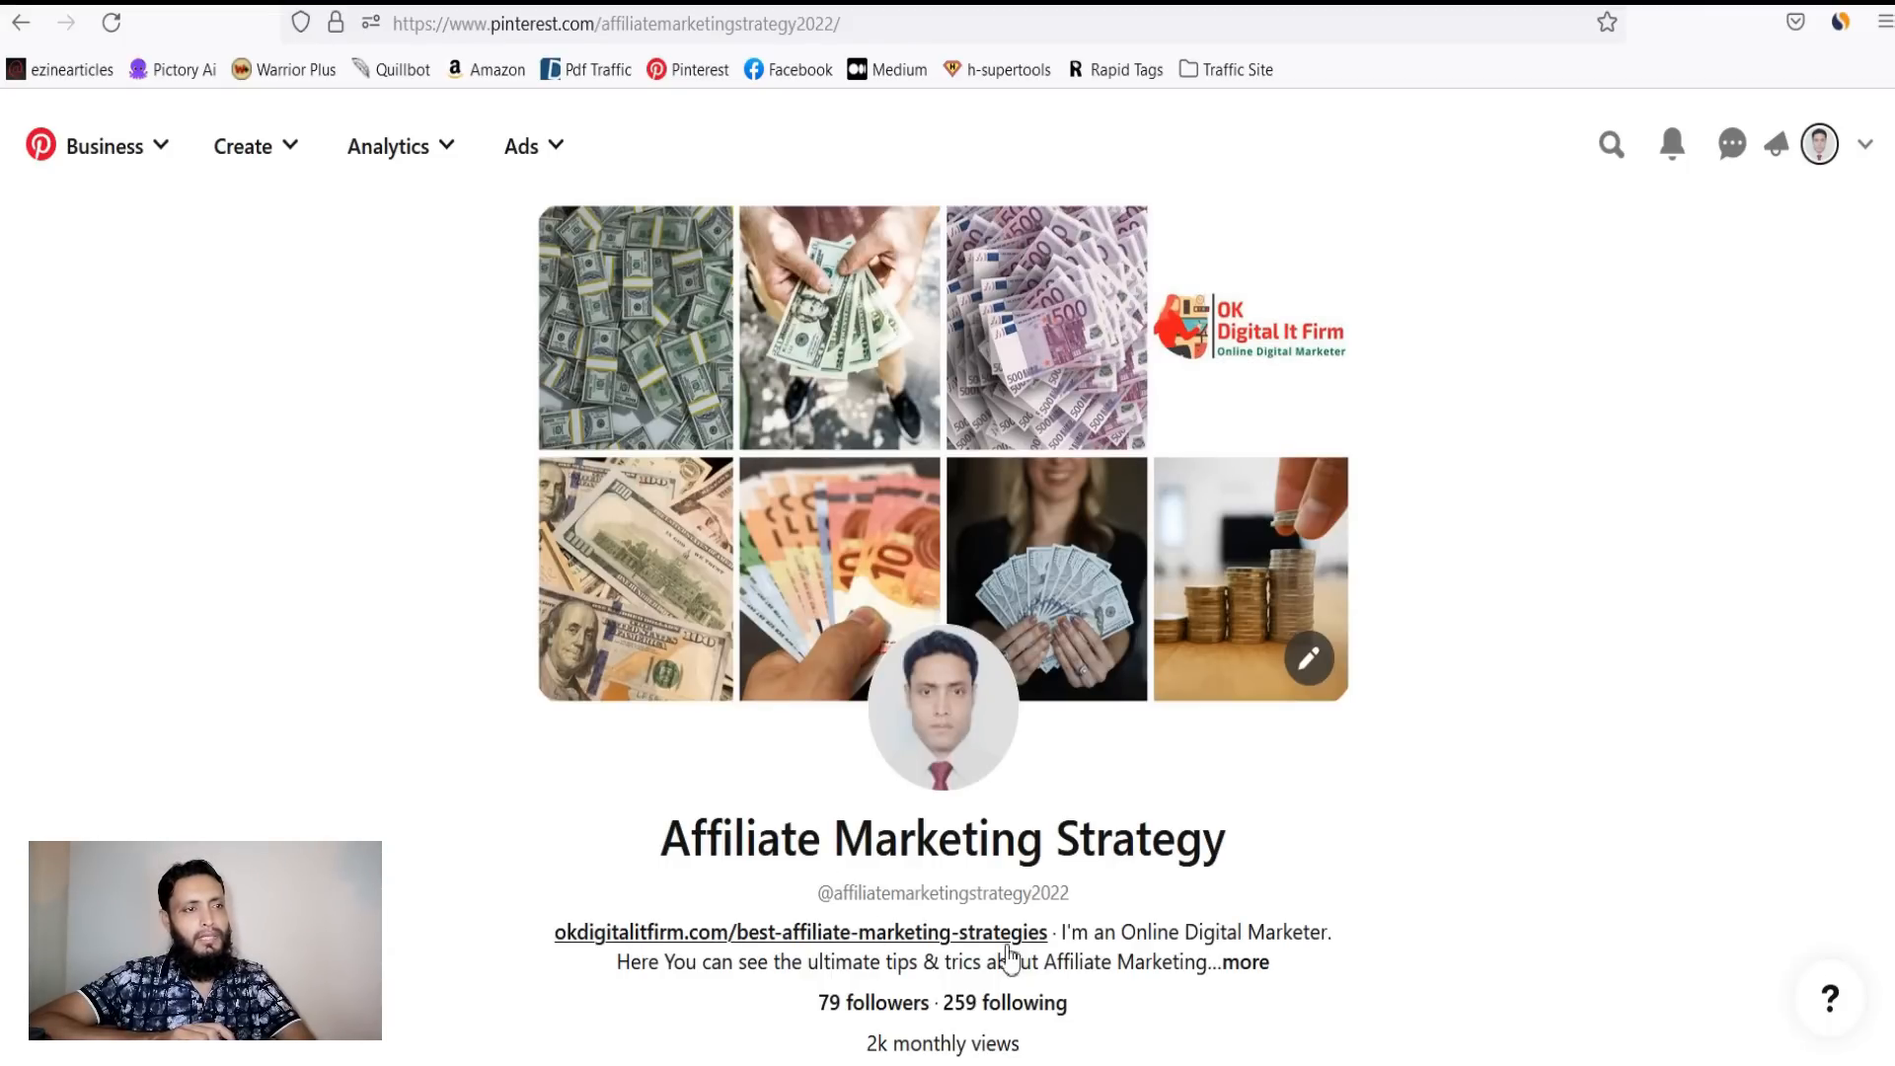
left_click(1261, 971)
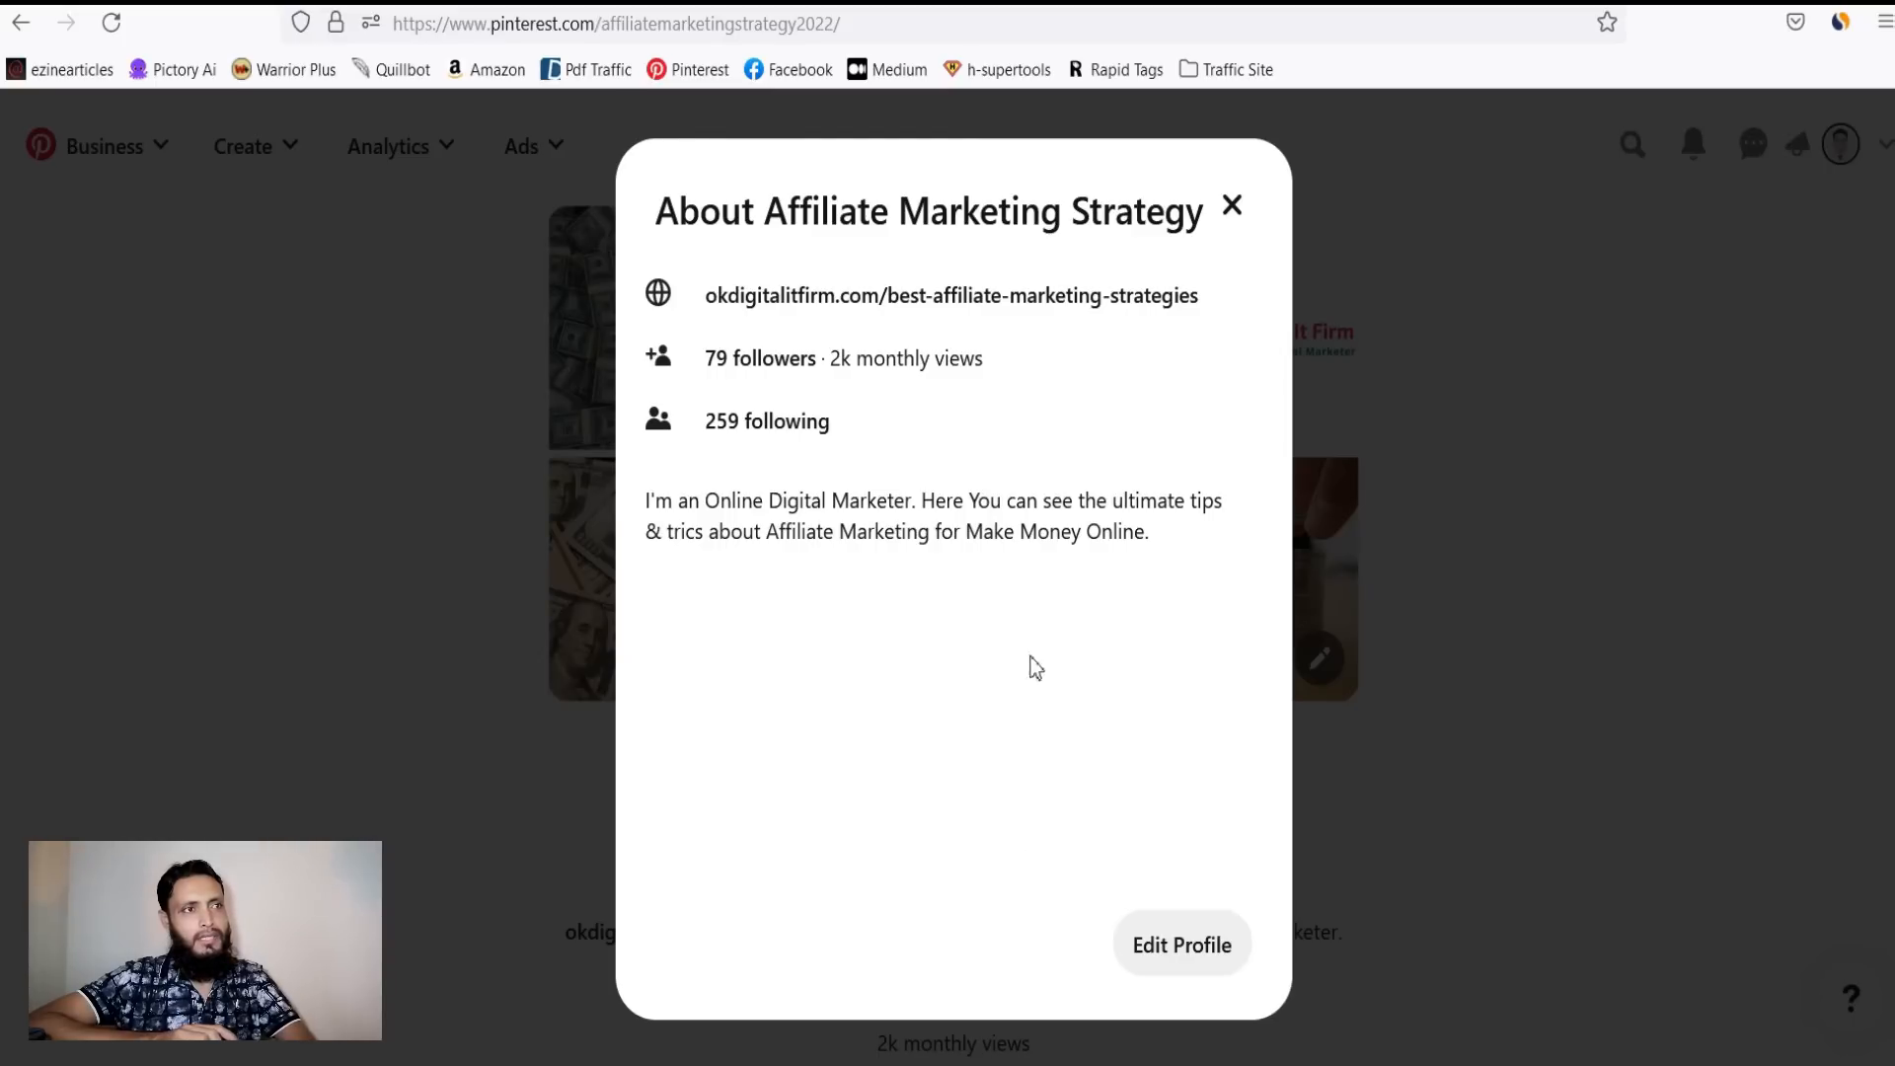
left_click(1232, 206)
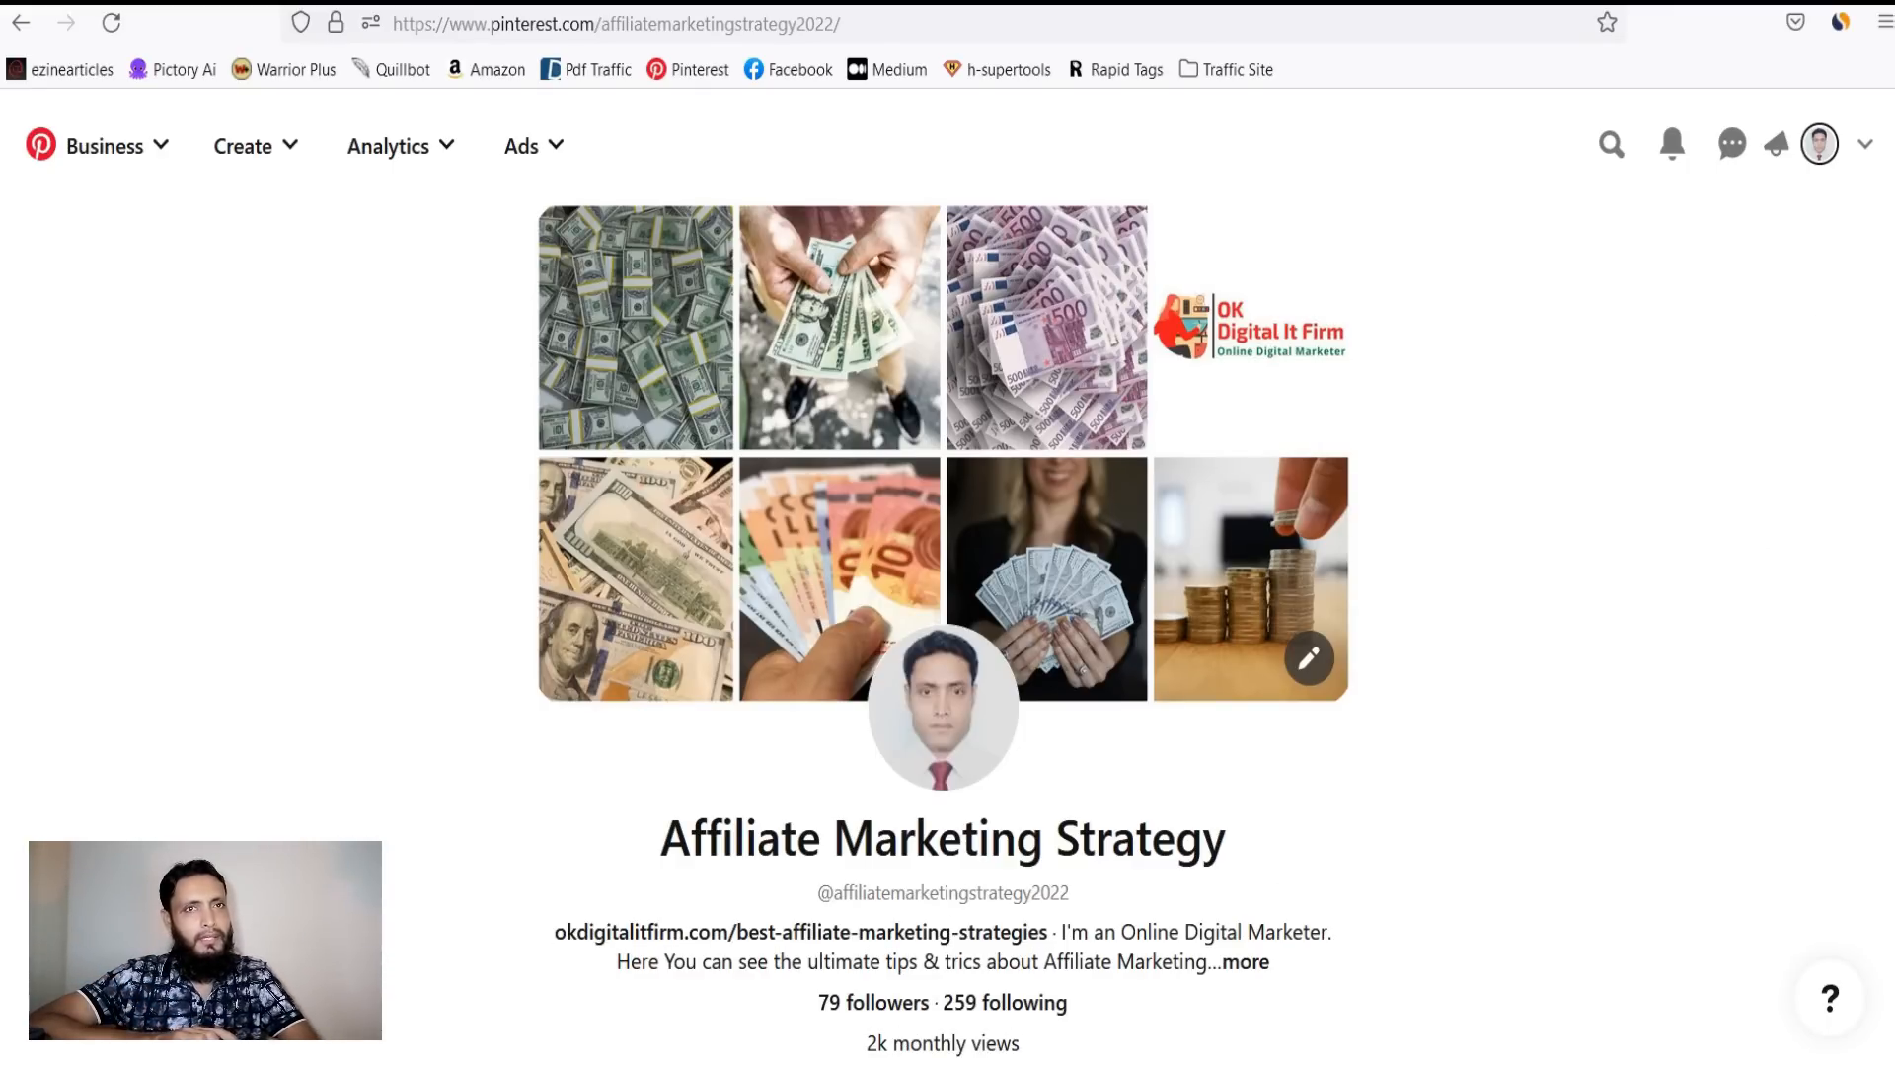
View the Add account options, including the free business account, and show the list of linked accounts.
left_click(1865, 144)
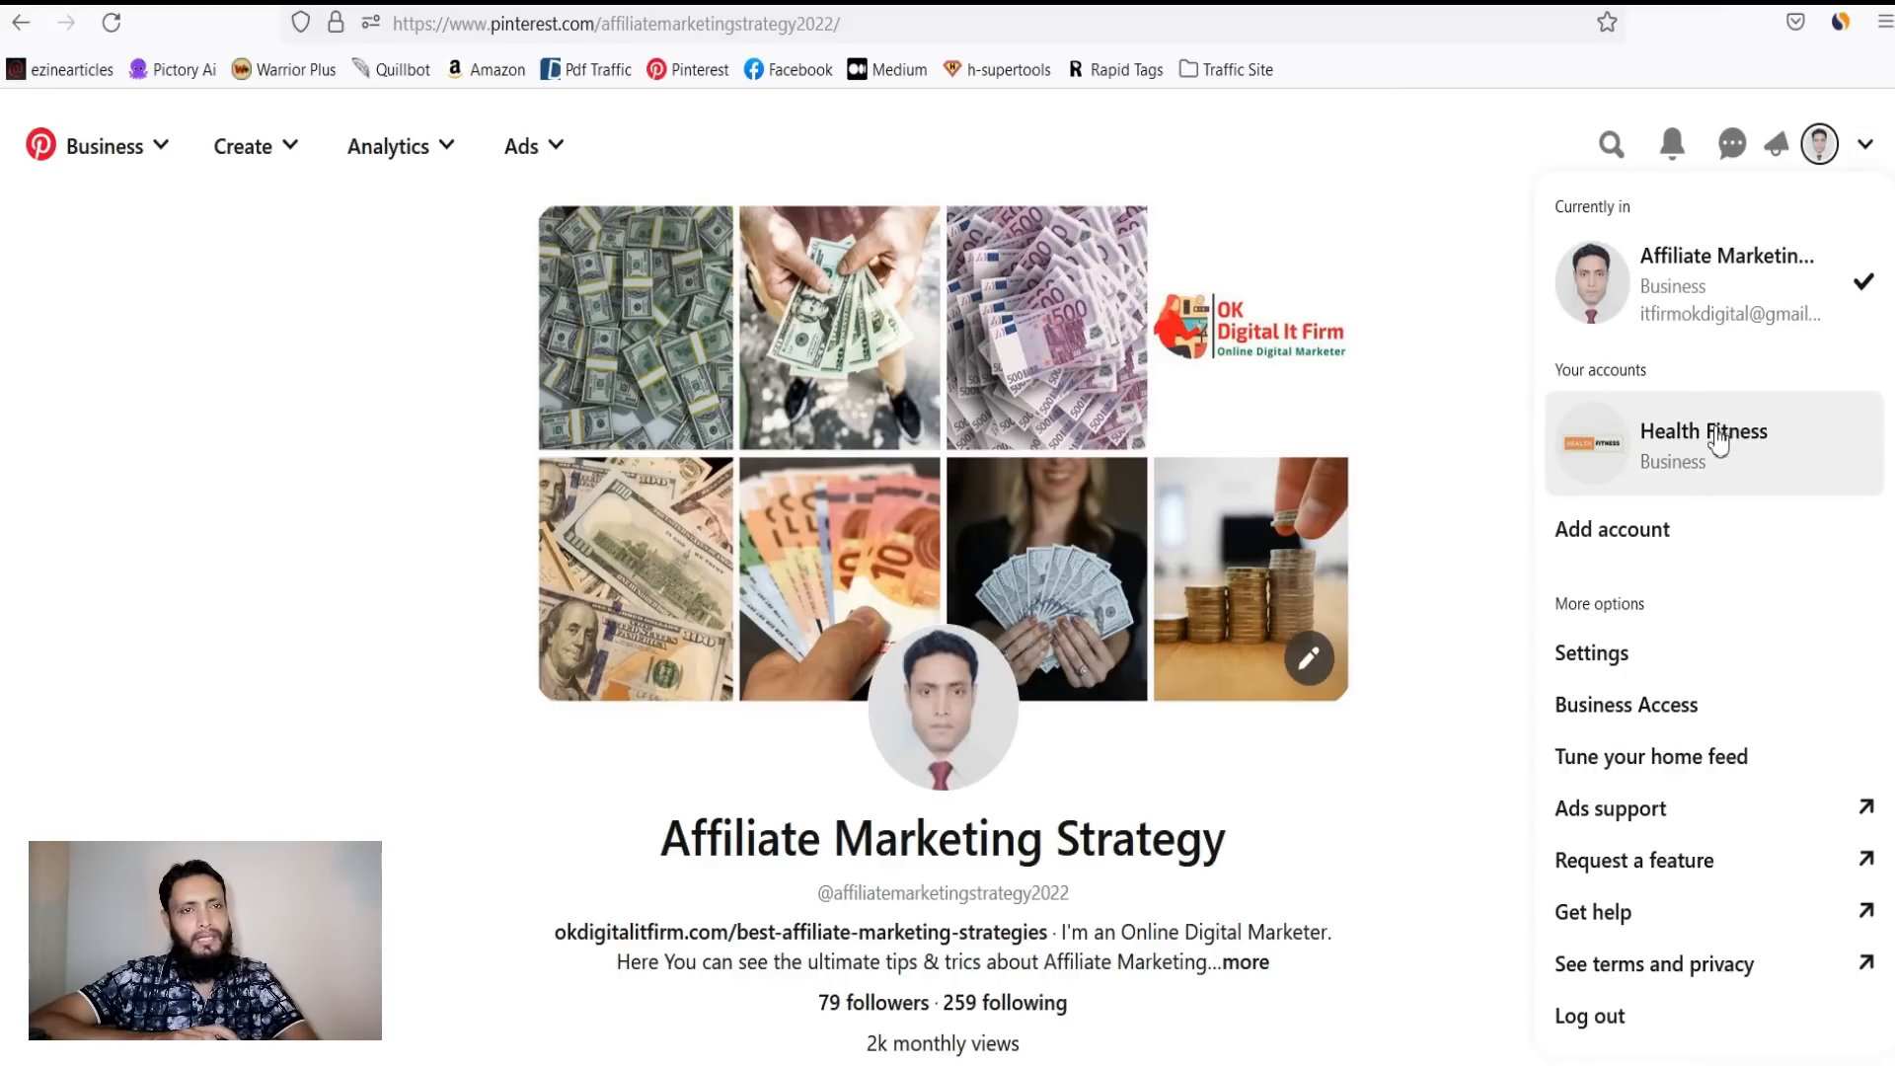
left_click(1634, 533)
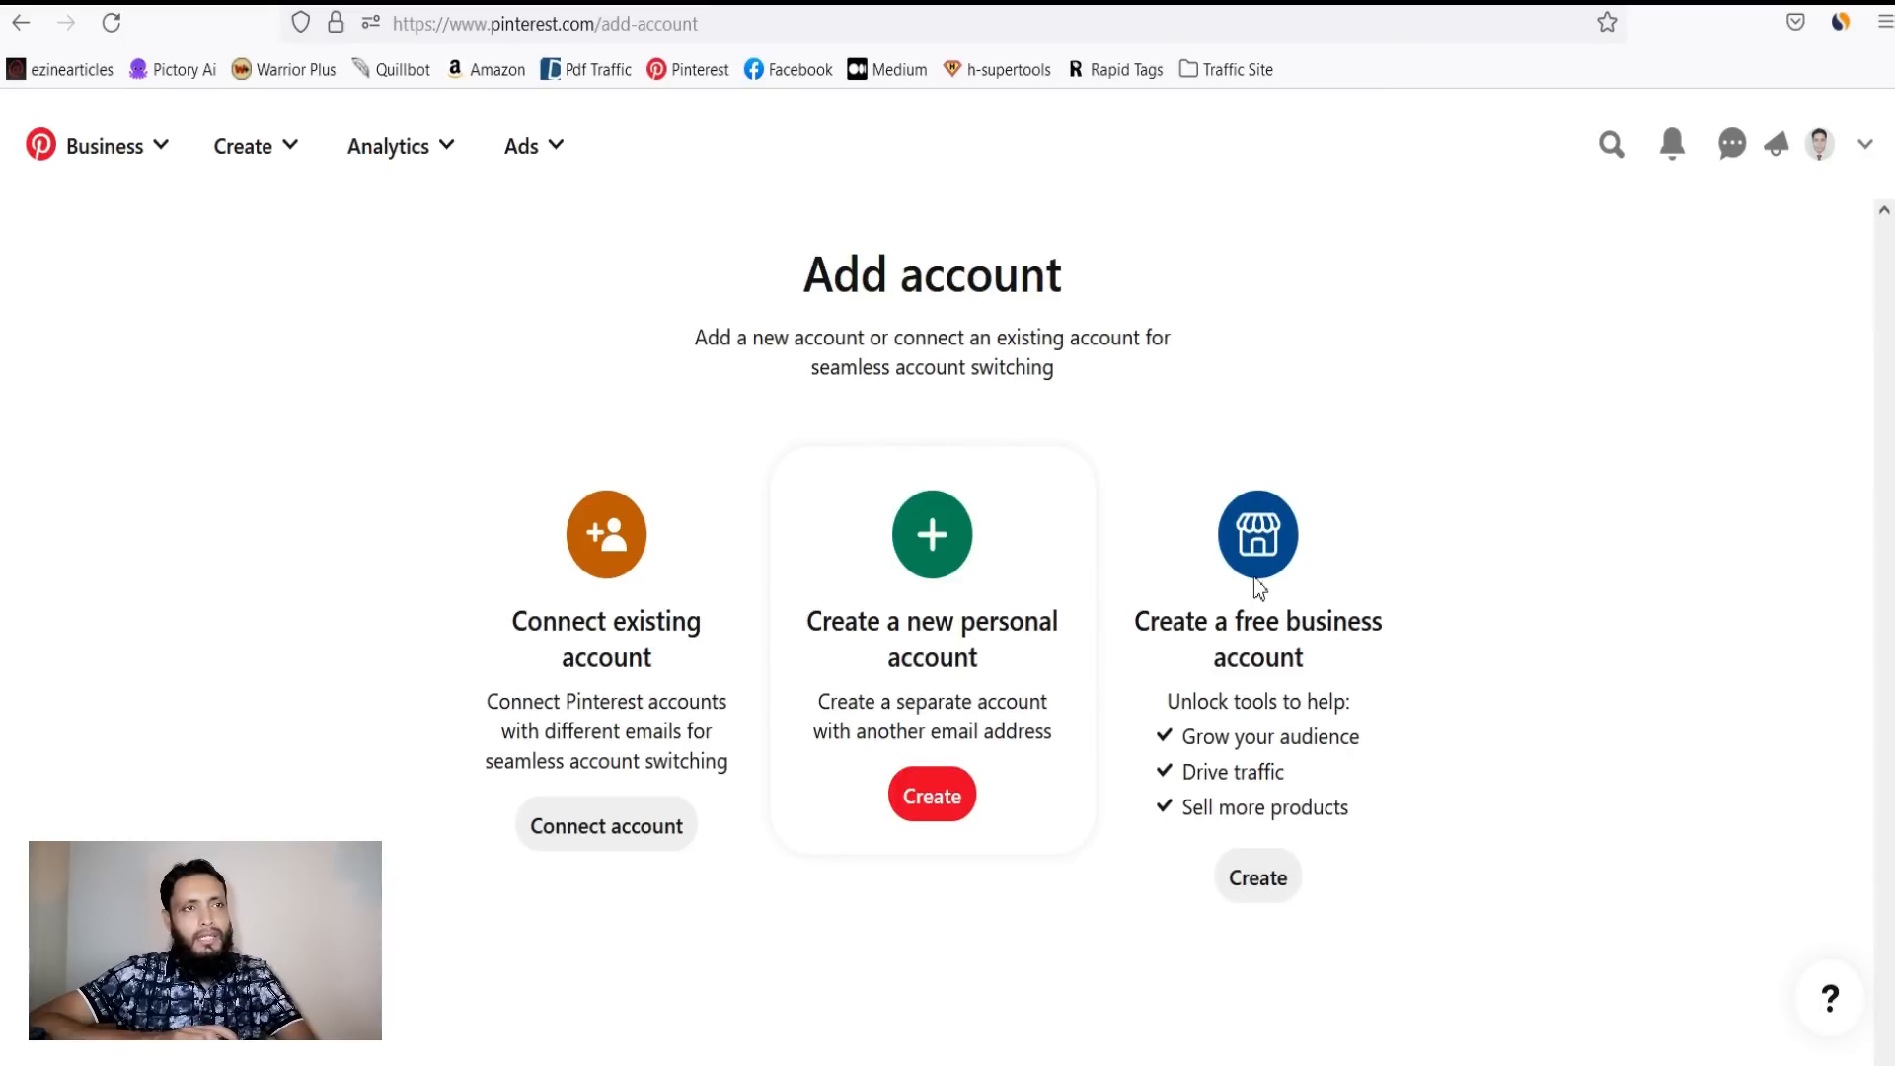
left_click(1864, 145)
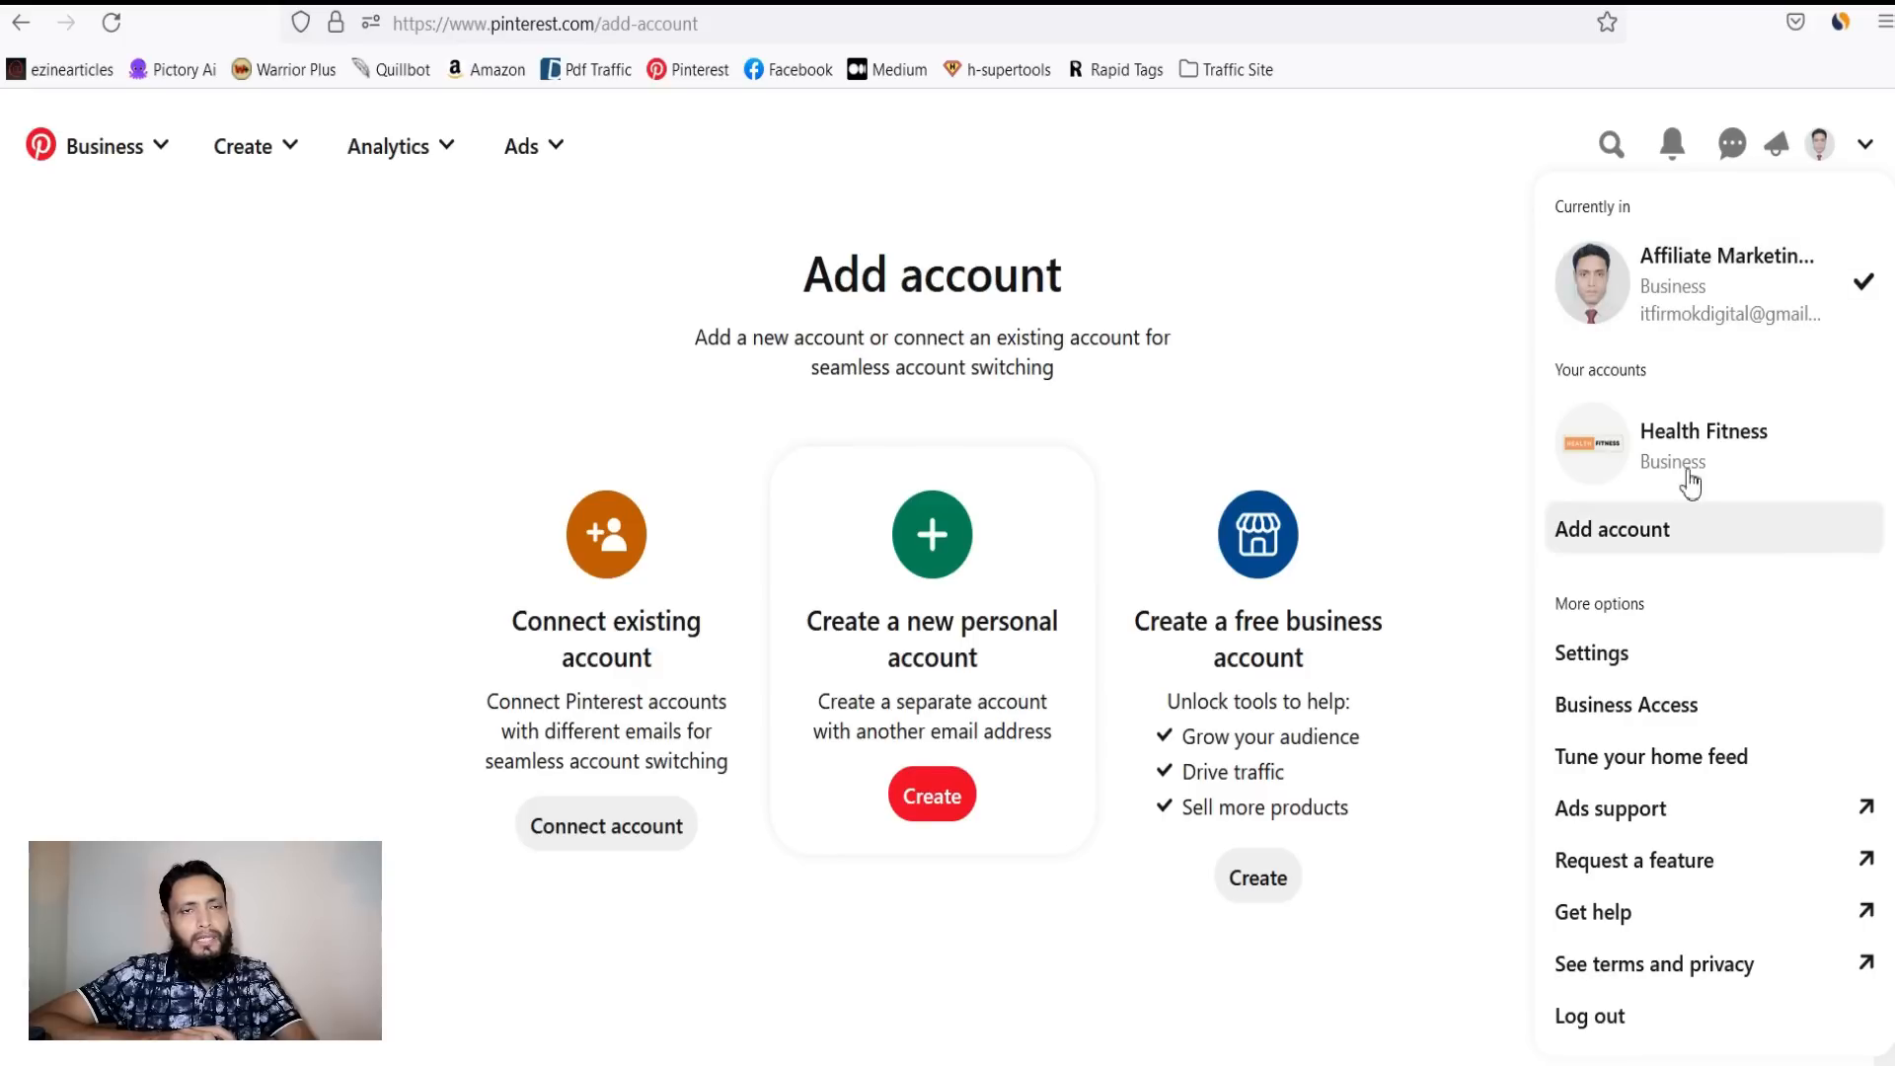